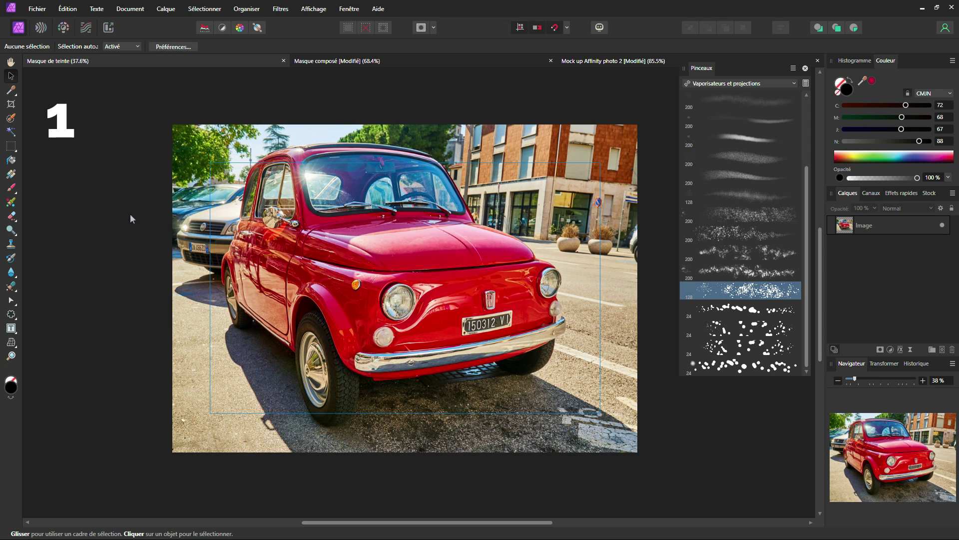
- Add a Black and White (Noir et blanc) adjustment above the car image, keeping its default colour values
scroll(589, 299, "up", 3)
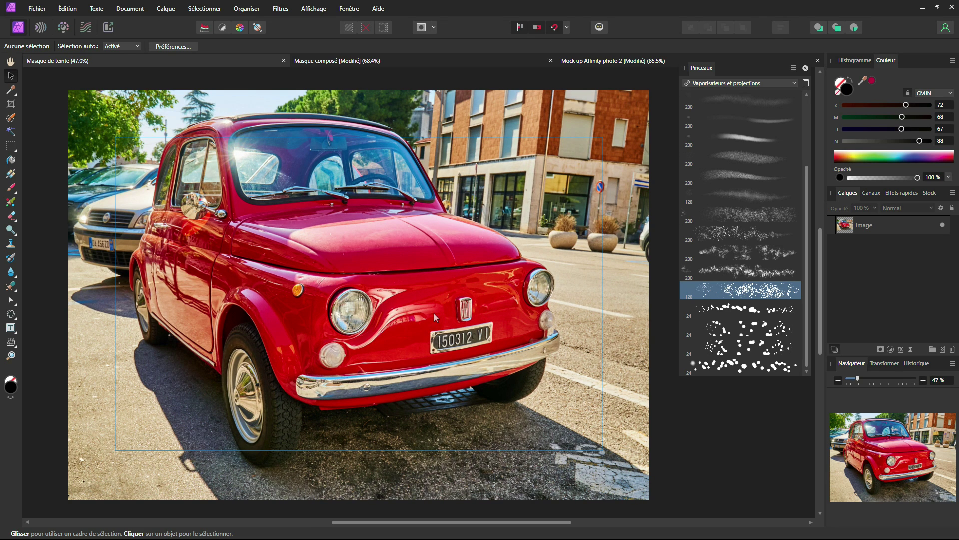
scroll(435, 315, "left", 2)
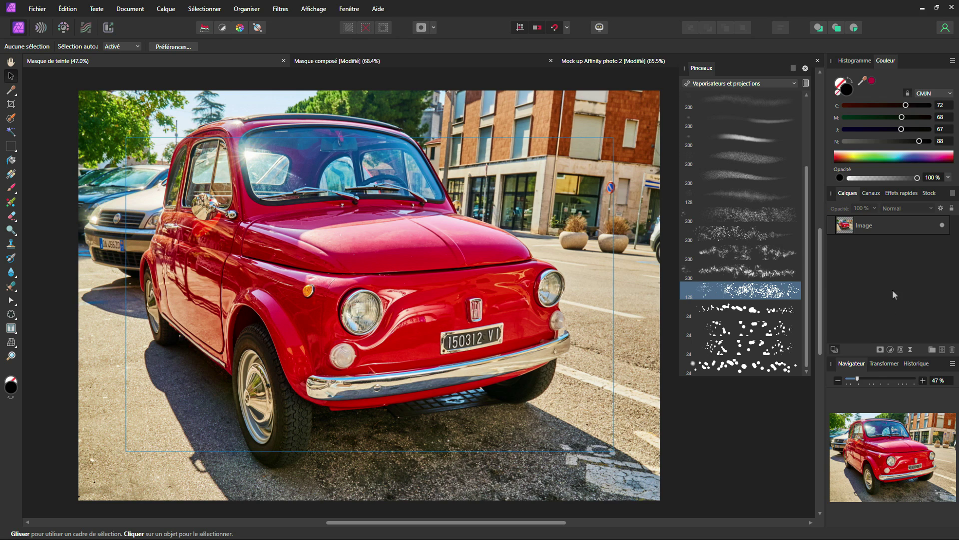
left_click(881, 350)
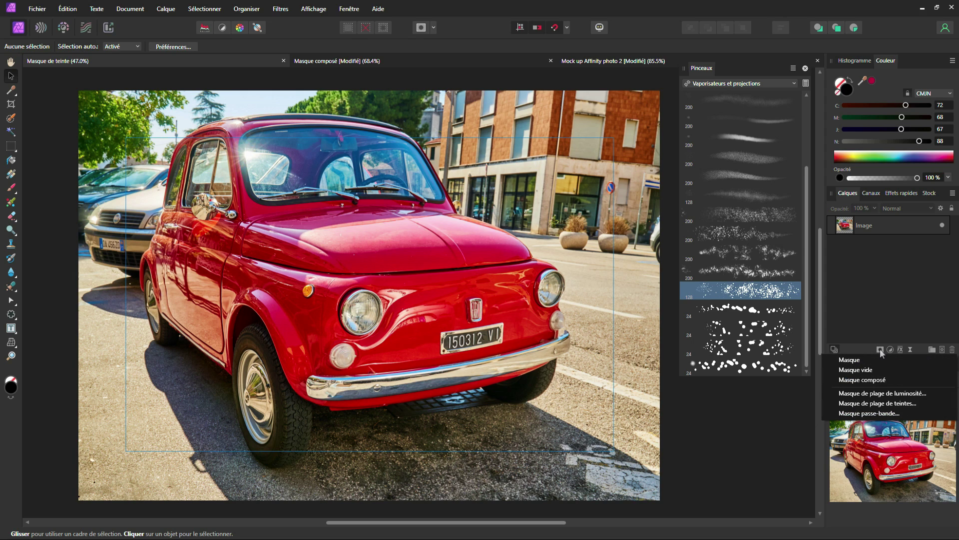
left_click(884, 403)
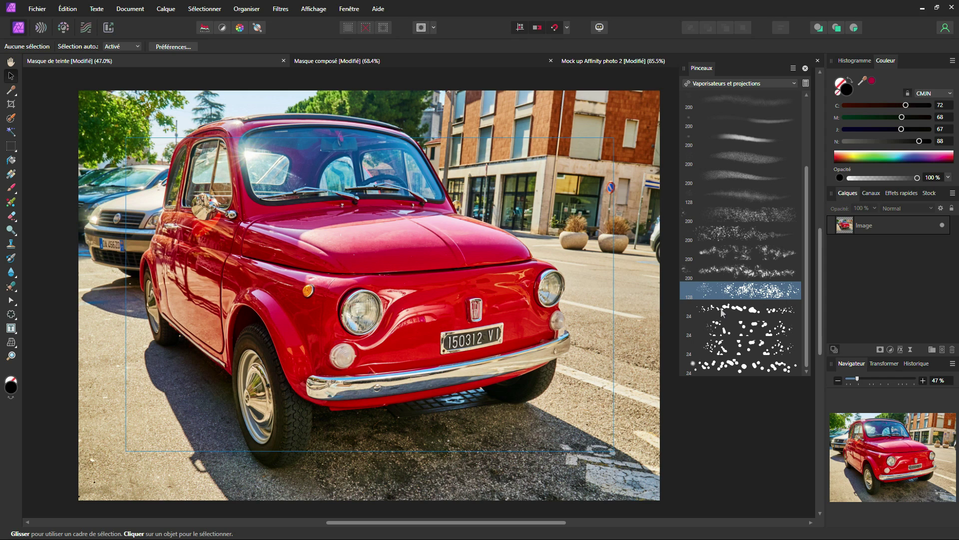
left_click(890, 349)
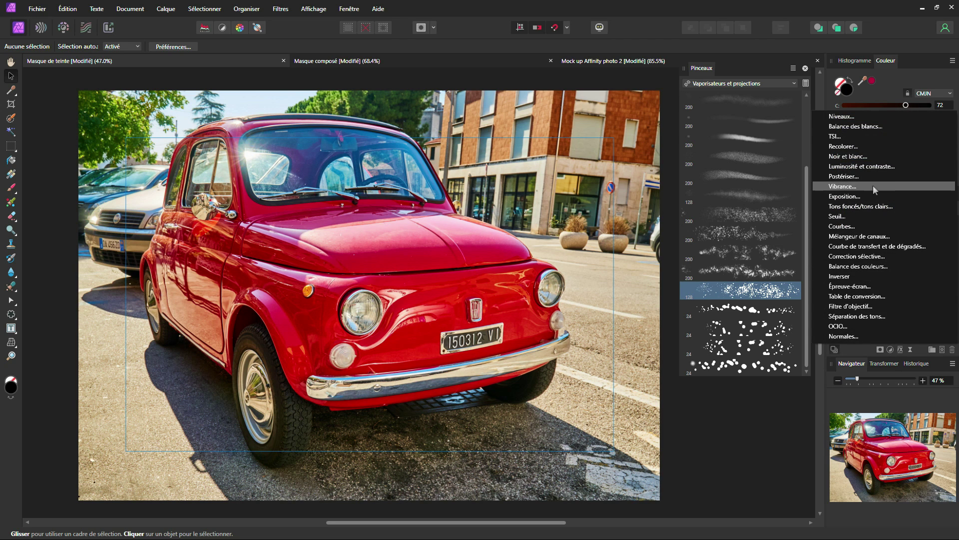
left_click(858, 157)
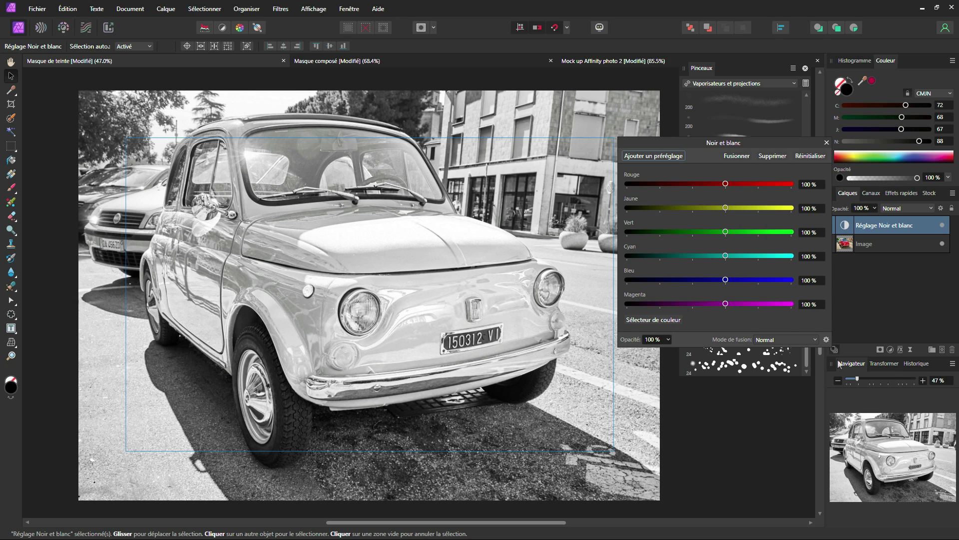
left_click(828, 144)
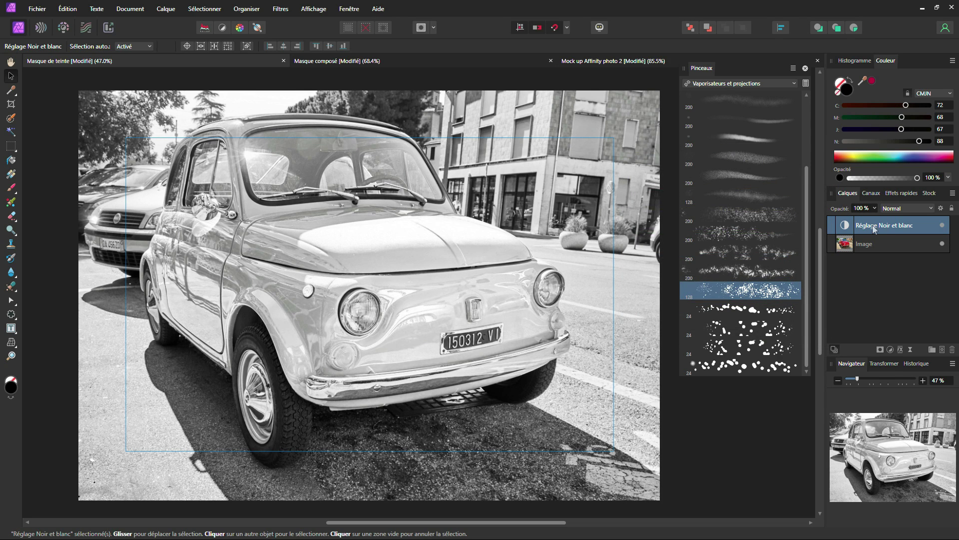
- Attach a hue range mask (Masque de plage de teintes) to the Black and White adjustment and turn on its preview
left_click(881, 349)
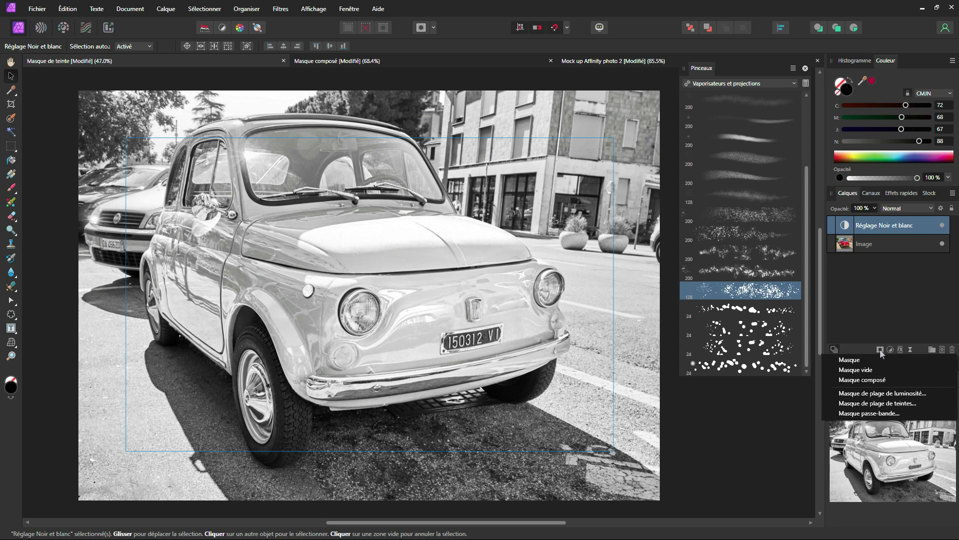
left_click(879, 403)
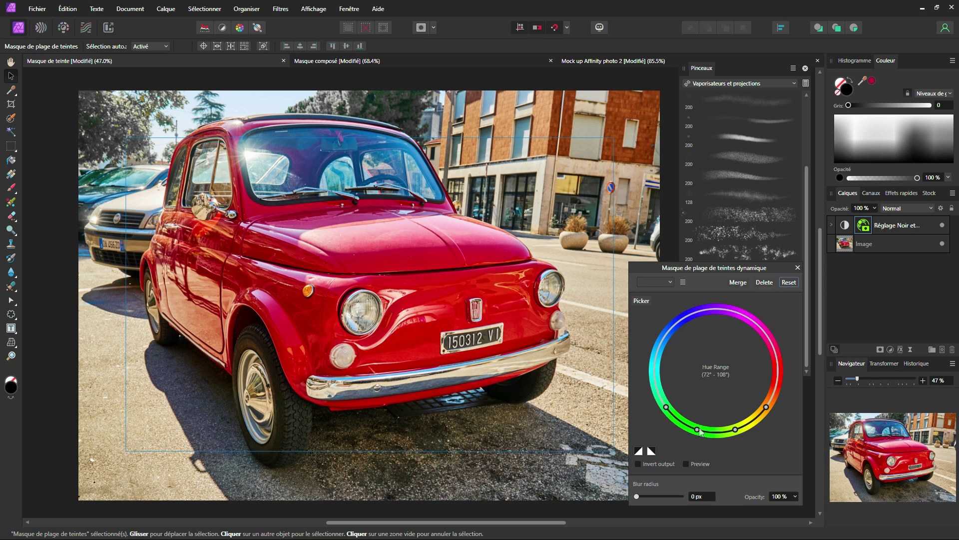
left_click(686, 464)
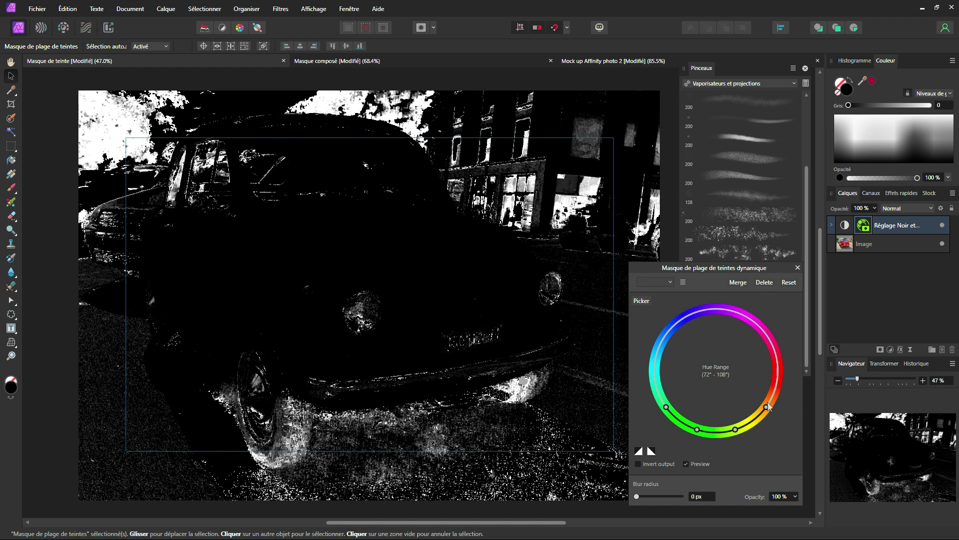
- Widen the mask's hue range to 12°–286° so it covers every hue except the car's reds
left_click_drag(767, 406, 779, 377)
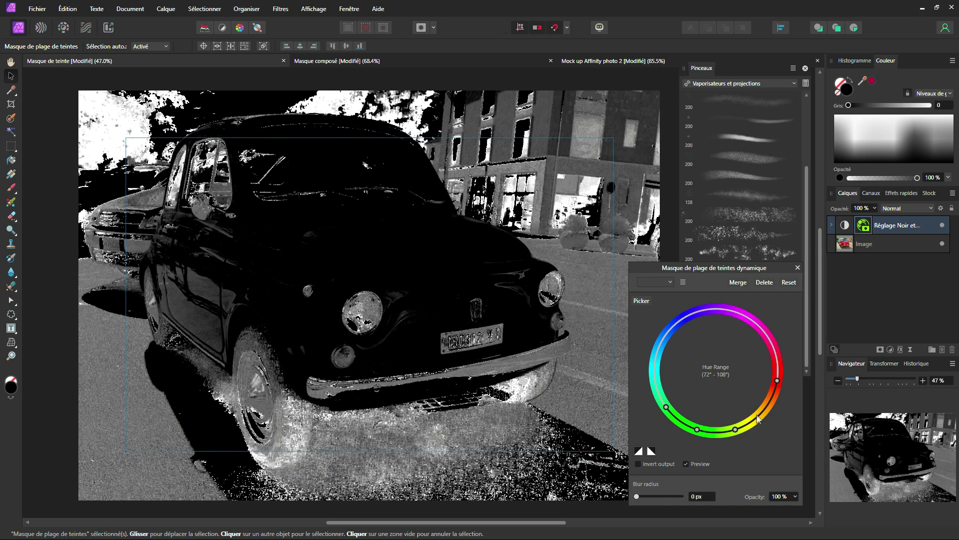
left_click_drag(735, 429, 777, 386)
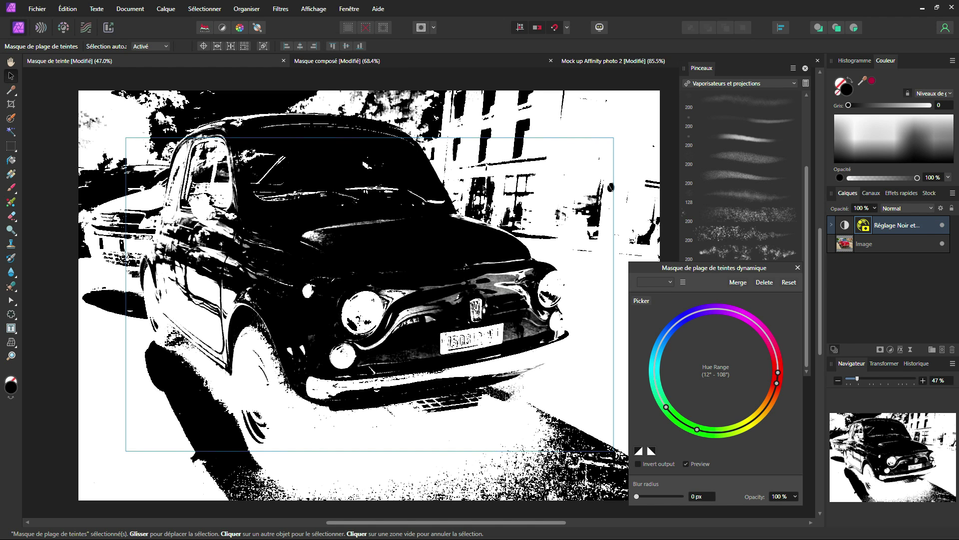
left_click_drag(698, 429, 731, 305)
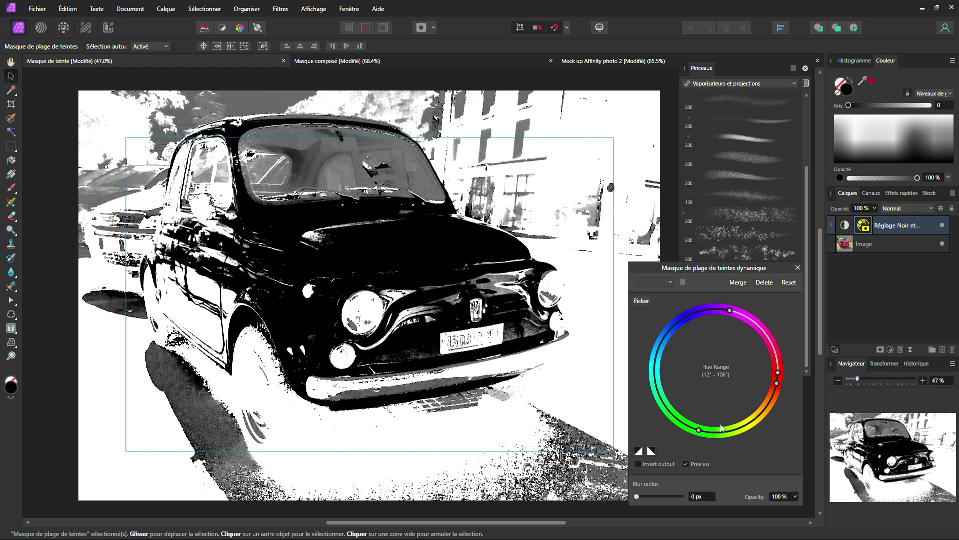
left_click_drag(699, 431, 767, 336)
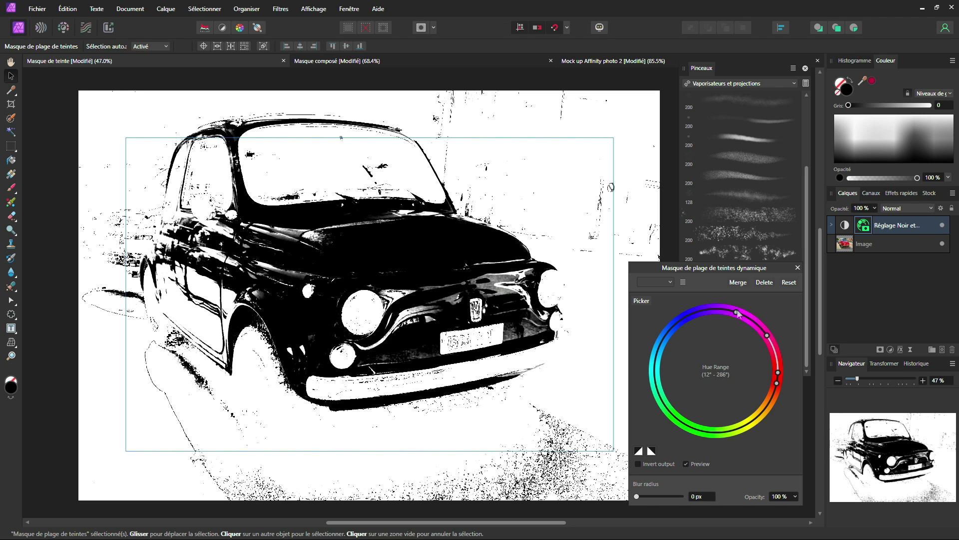
- Refine the mask's hue range to 12°–306°, turn off the preview and check the colour isolation around the road sign
mouse_move(709, 311)
left_mouse_down()
mouse_move(683, 320)
mouse_move(703, 312)
left_mouse_up()
left_click_drag(763, 338, 764, 363)
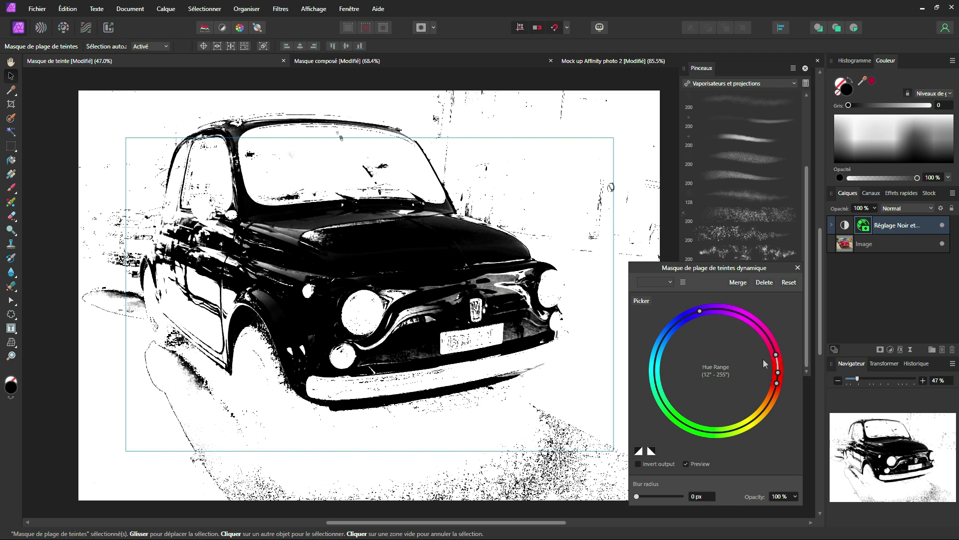
left_click_drag(699, 313, 750, 326)
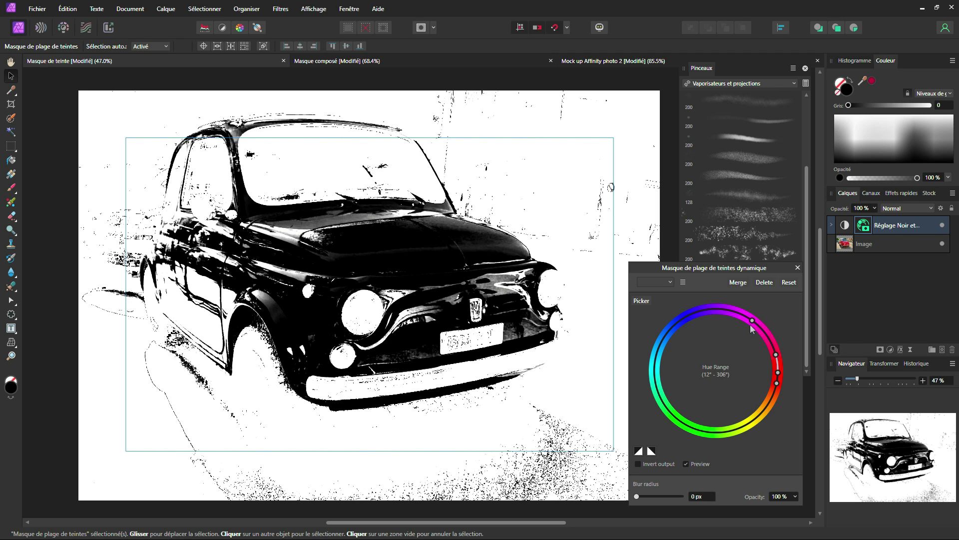
left_click(686, 464)
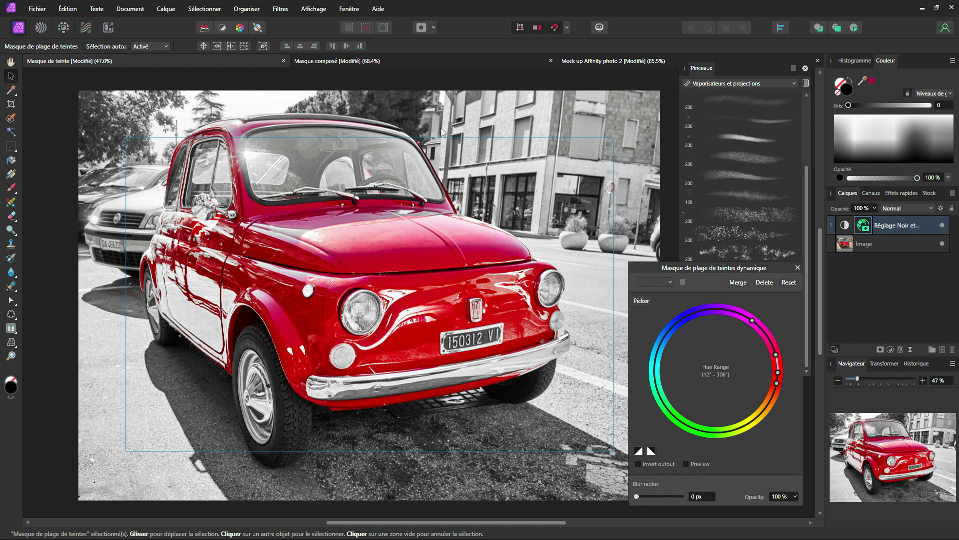
scroll(623, 186, "up", 3)
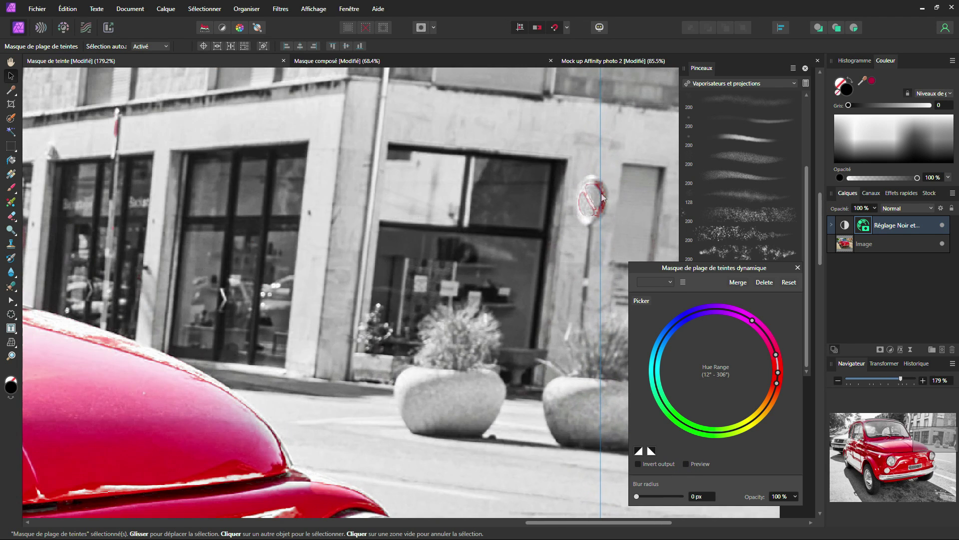
scroll(495, 290, "down", 2)
scroll(490, 299, "down", 1)
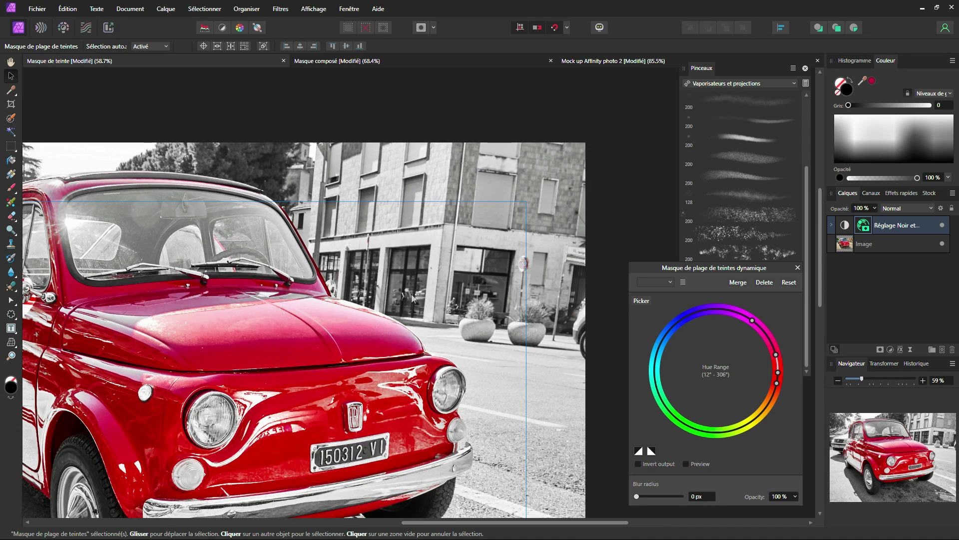
scroll(472, 295, "down", 1)
left_click_drag(469, 291, 505, 238)
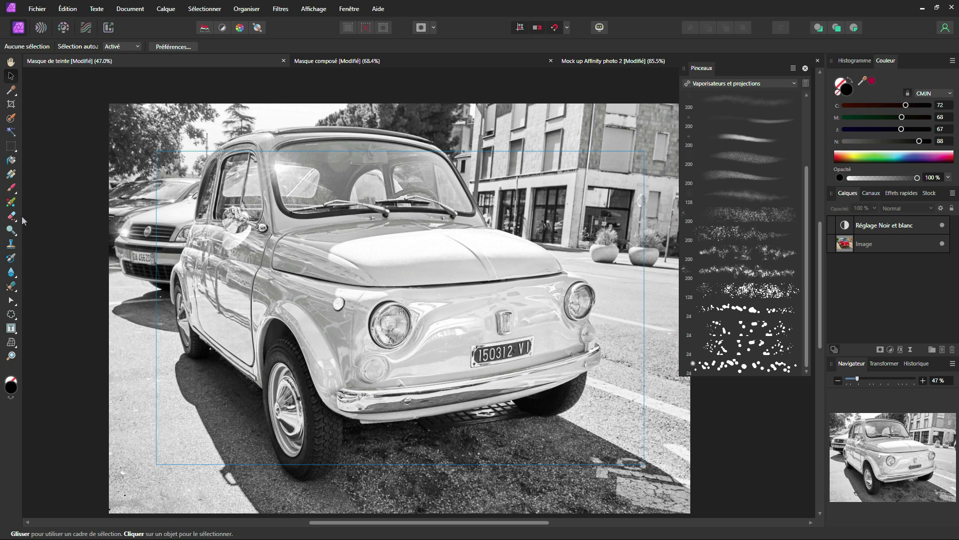
- Paint black on the Black and White adjustment with the 128 px splatter brush over the hood, front and windshield
left_click(880, 231)
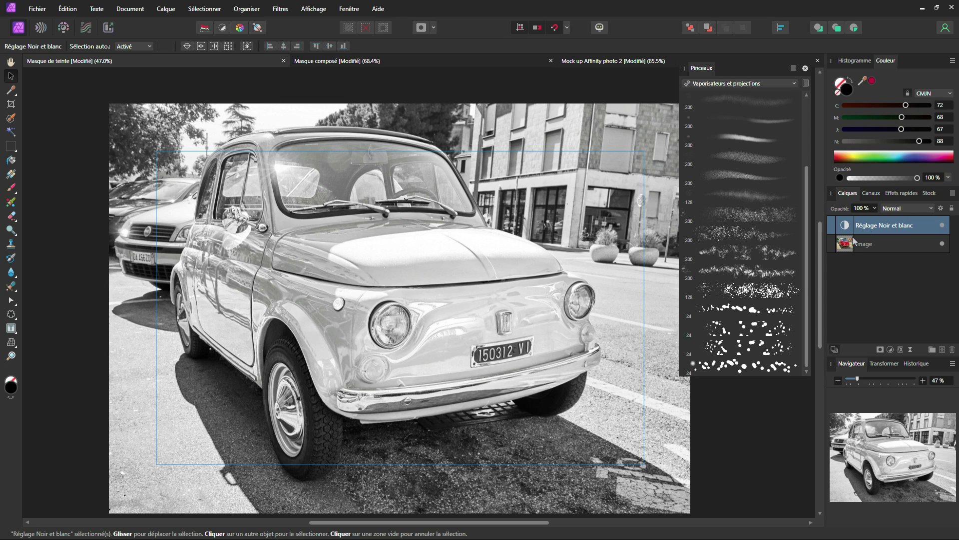
left_click(11, 189)
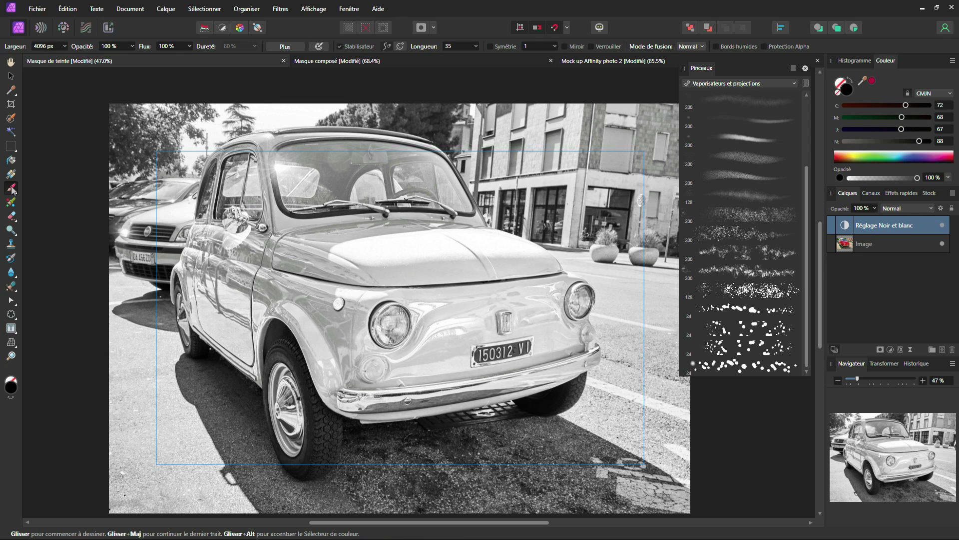
left_click(750, 295)
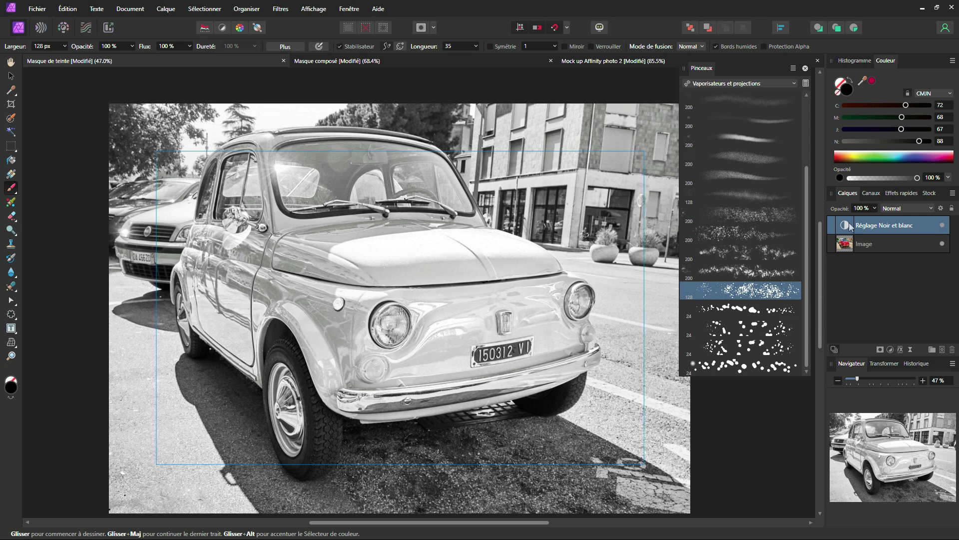
double_click(851, 226)
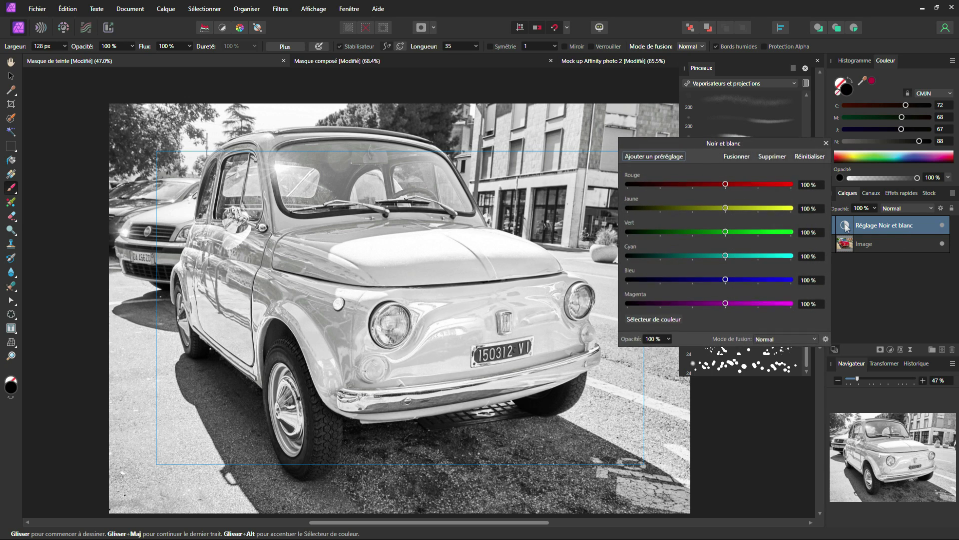
left_click(826, 143)
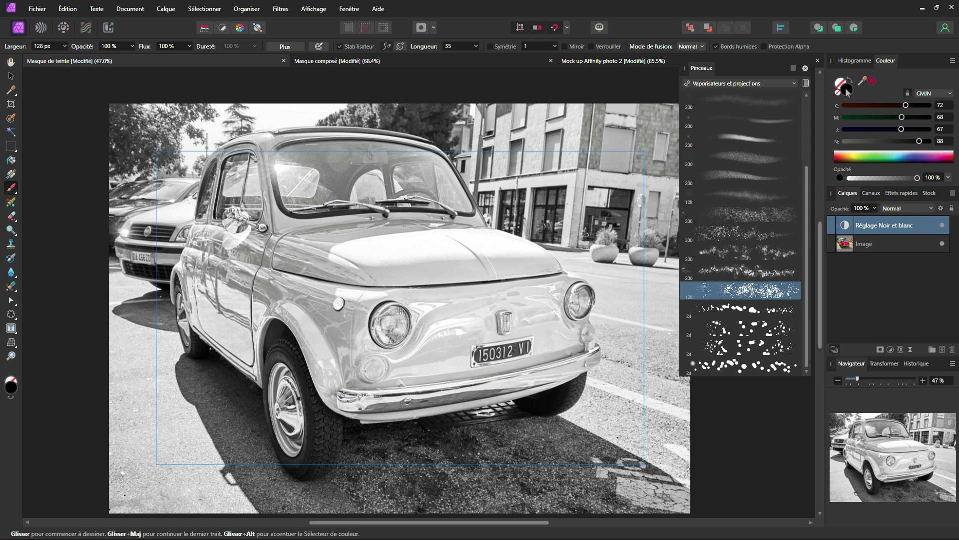
mouse_move(306, 254)
left_mouse_down()
mouse_move(469, 259)
mouse_move(490, 267)
mouse_move(416, 253)
mouse_move(370, 229)
mouse_move(357, 236)
mouse_move(561, 329)
mouse_move(445, 252)
mouse_move(382, 228)
mouse_move(390, 220)
mouse_move(392, 235)
mouse_move(339, 225)
mouse_move(455, 272)
mouse_move(384, 234)
mouse_move(480, 270)
left_mouse_up()
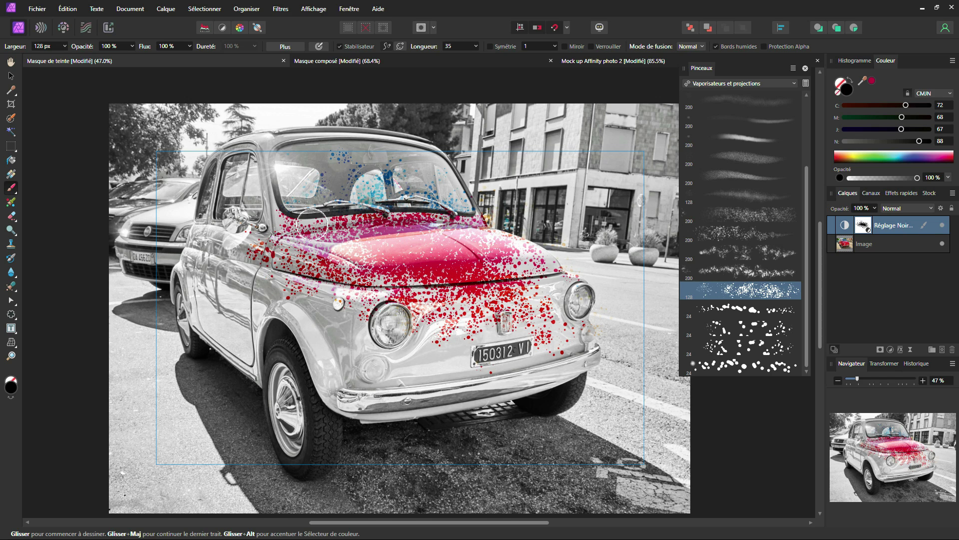
- Choose a 200 px fine spray brush from Vaporisateurs et projections and paint over the roof, windshield and side window frame
scroll(741, 172, "up", 3)
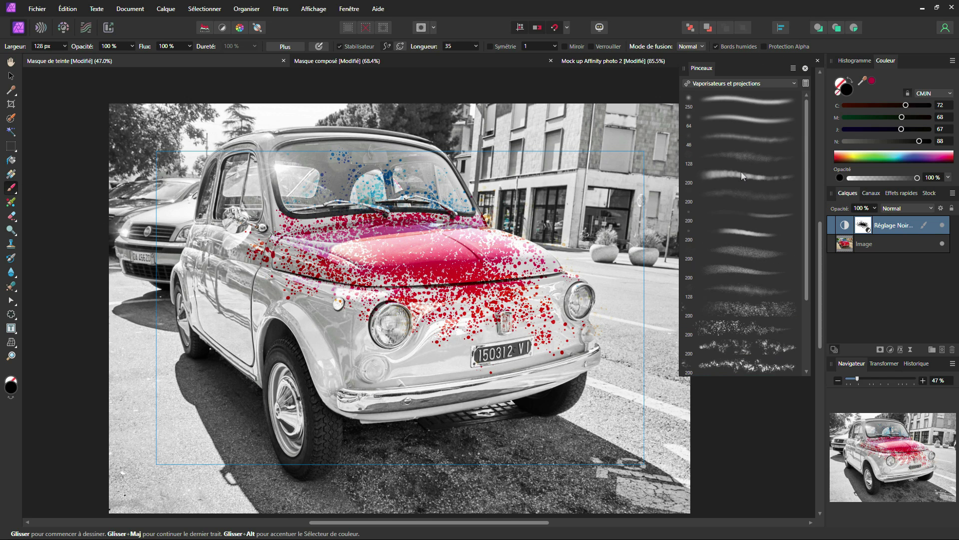
left_click(739, 251)
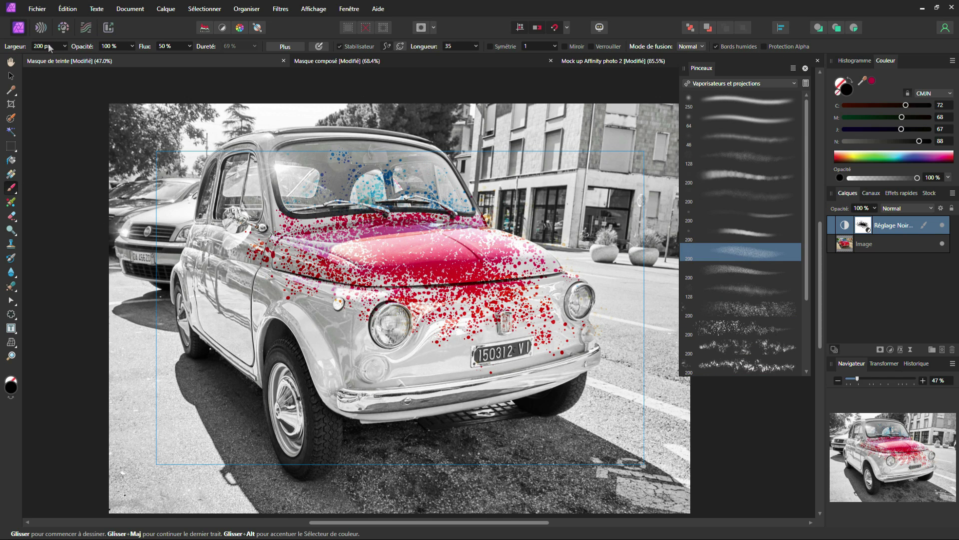
mouse_move(251, 165)
left_mouse_down()
mouse_move(285, 157)
mouse_move(410, 169)
mouse_move(264, 145)
mouse_move(240, 150)
mouse_move(220, 183)
left_mouse_up()
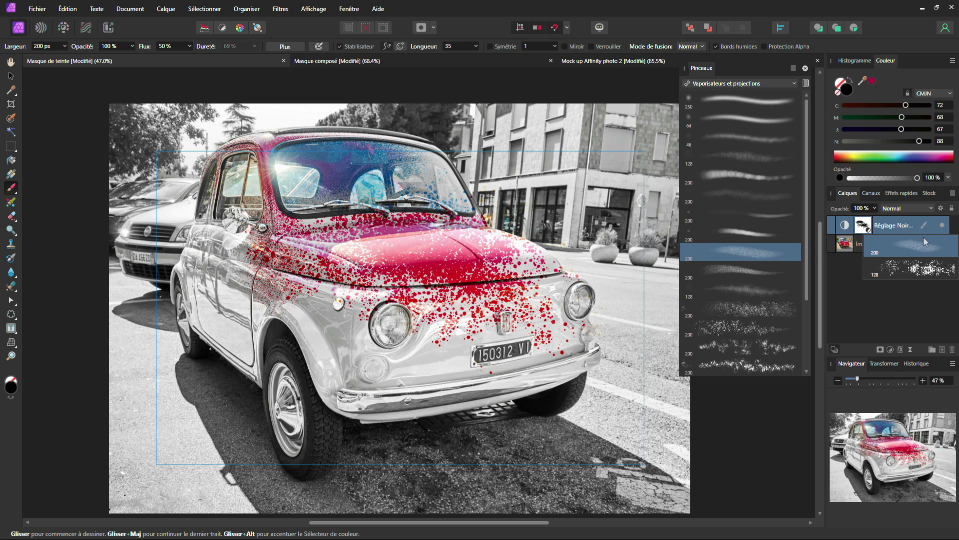
- Recall the adjustment's recently used 128 px splatter brush and paint the front panel just above the bumper
left_click(916, 268)
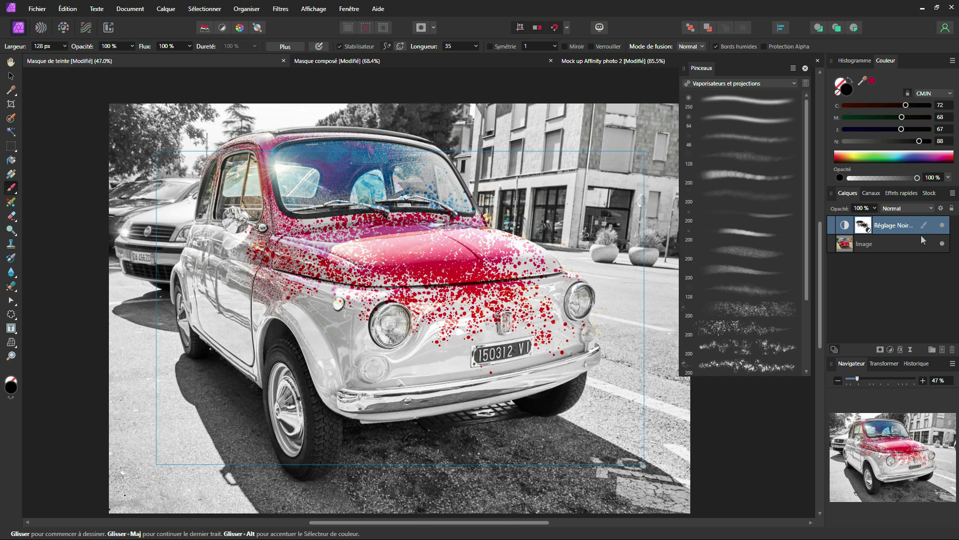
mouse_move(925, 228)
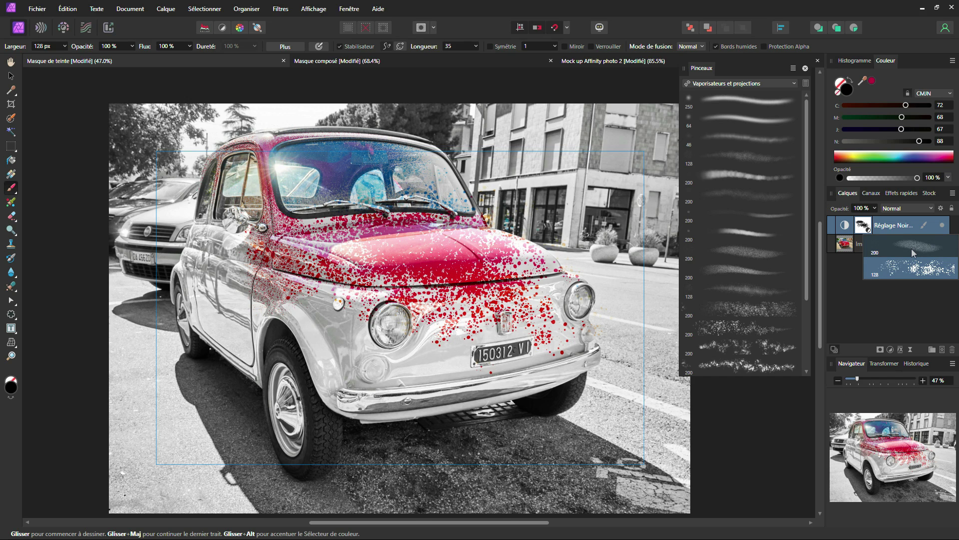
left_click(914, 270)
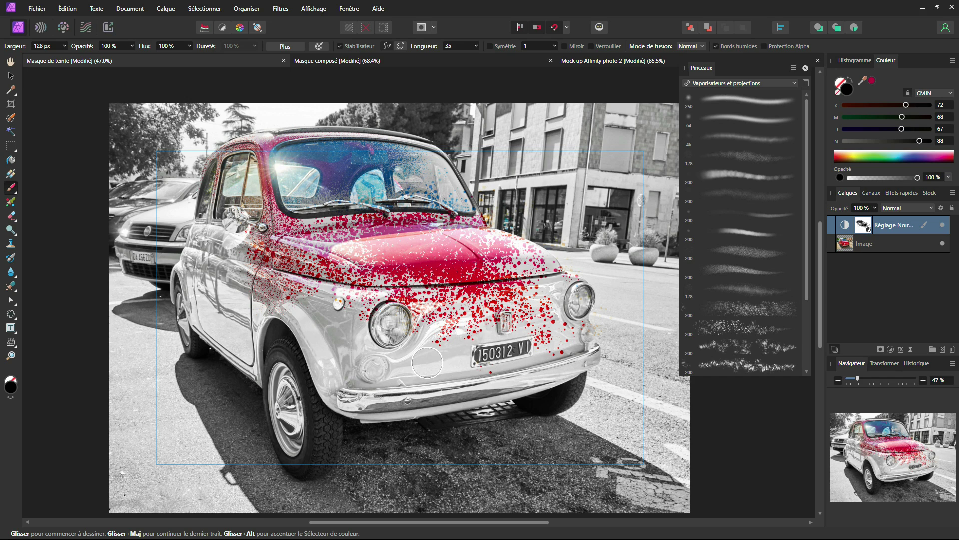
mouse_move(429, 360)
left_mouse_down()
mouse_move(399, 370)
mouse_move(420, 380)
mouse_move(449, 366)
left_mouse_up()
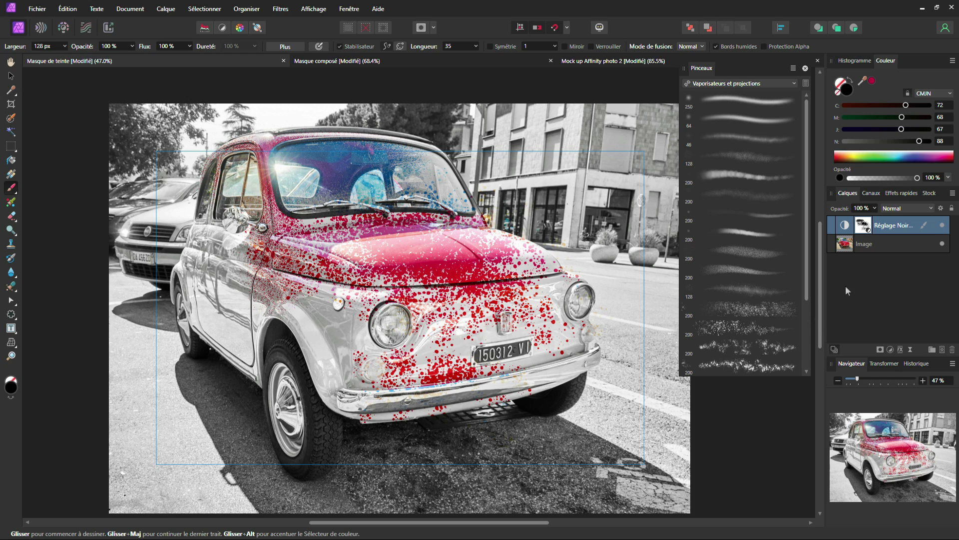
- Recall the adjustment's recently used 200 px fine spray brush and paint over the car's side door
left_click(924, 226)
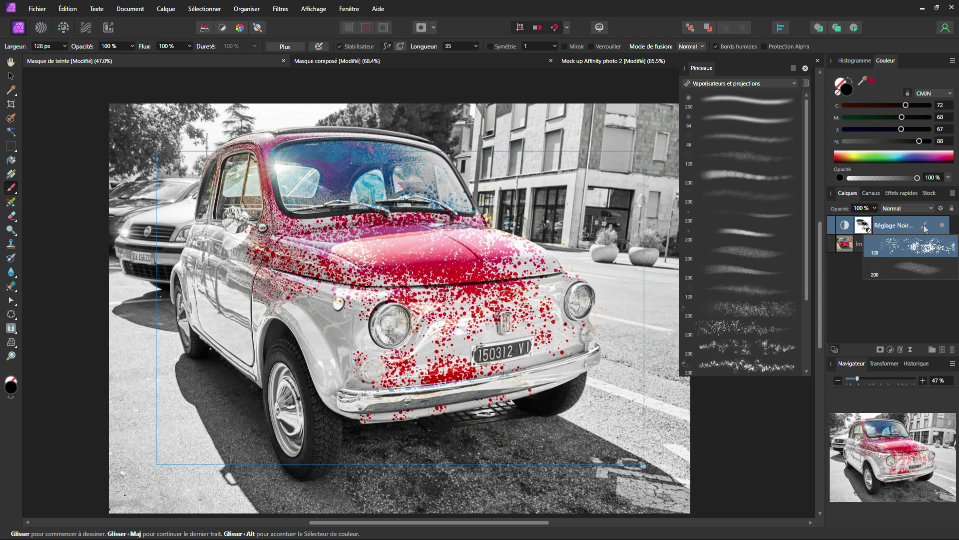
left_click(908, 263)
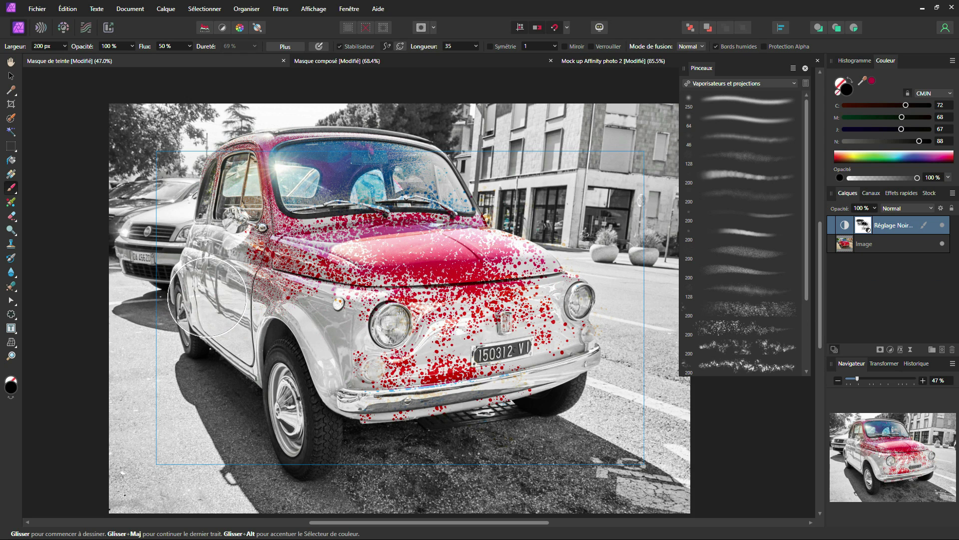
mouse_move(214, 299)
left_mouse_down()
mouse_move(264, 350)
mouse_move(236, 337)
mouse_move(212, 272)
mouse_move(258, 299)
left_mouse_up()
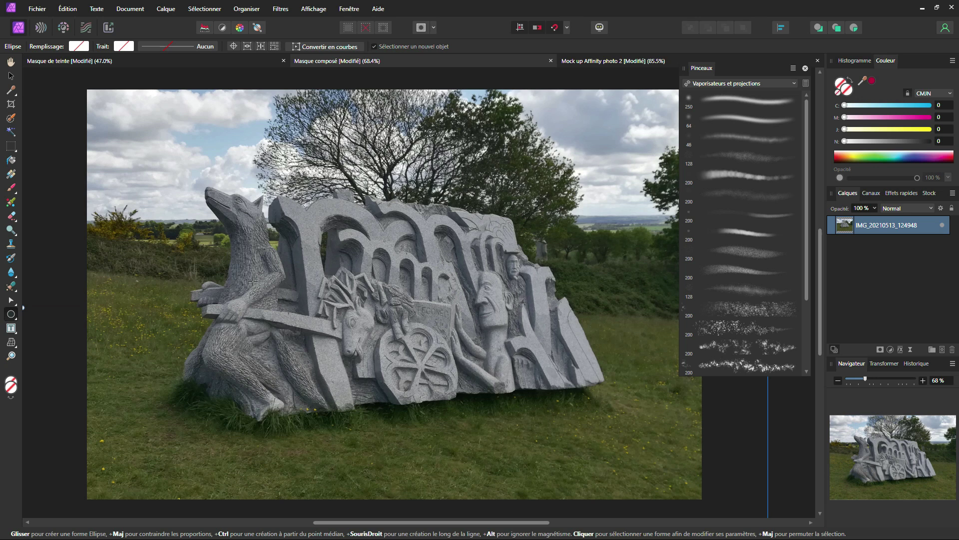
- In the Masque composé document, draw a heart shape over the middle of the stone sculpture
right_click(11, 313)
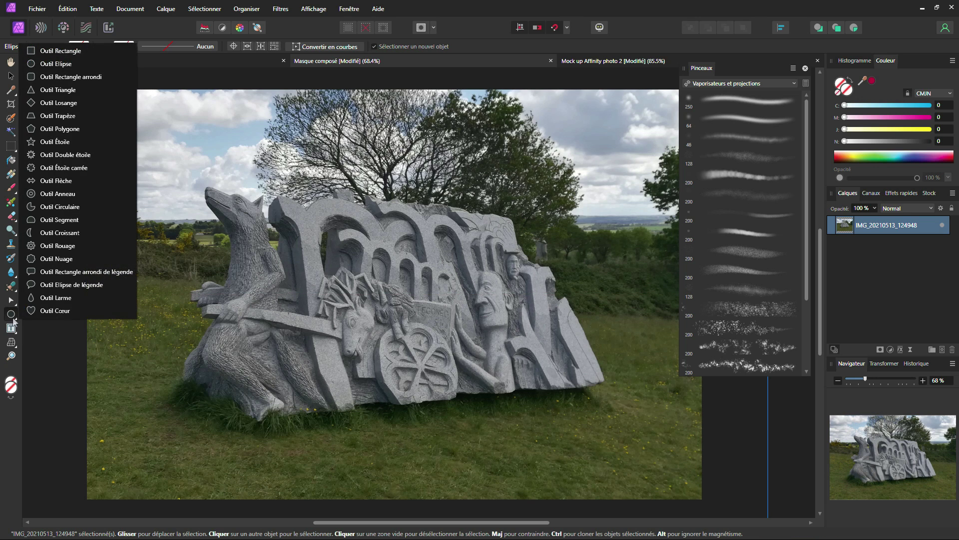
left_click(39, 312)
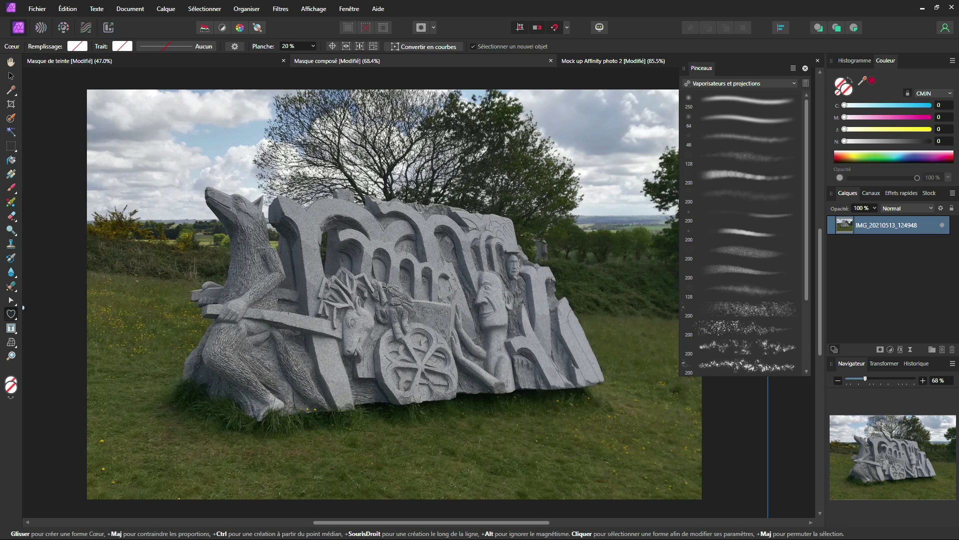
left_click_drag(374, 276, 452, 353)
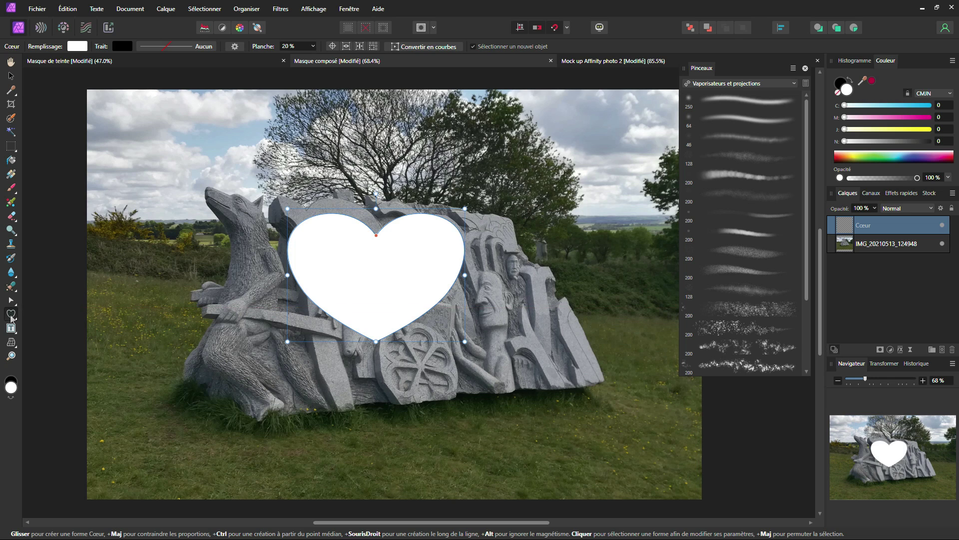
- Draw a circle over the tree above the sculpture and a five-pointed star over the sky above the wolf's head
right_click(11, 317)
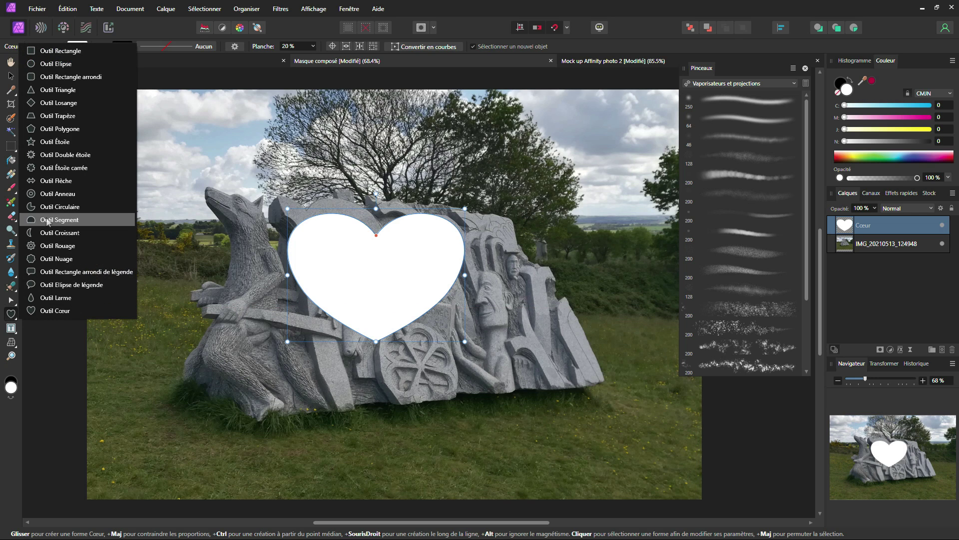
left_click(62, 64)
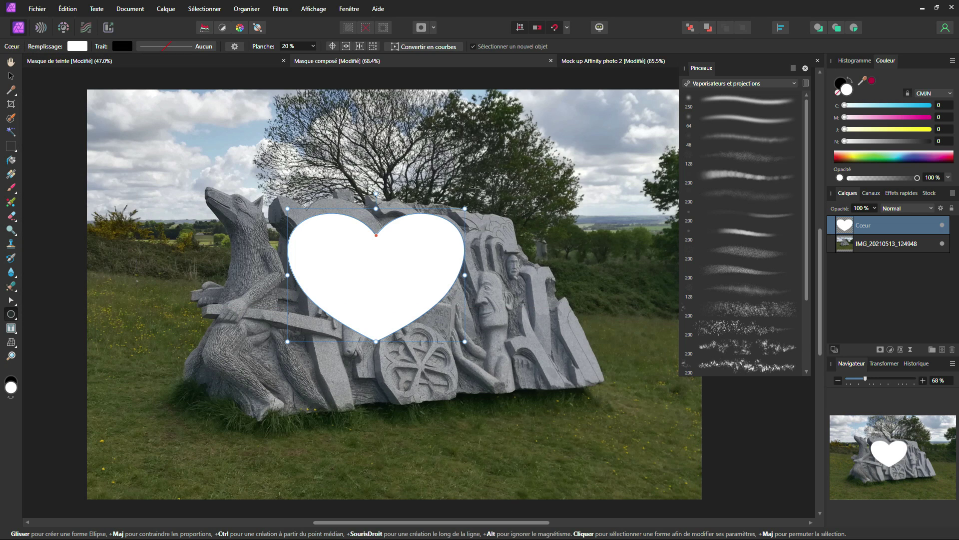
mouse_move(491, 170)
left_mouse_down()
mouse_move(532, 213)
mouse_move(531, 227)
left_mouse_up()
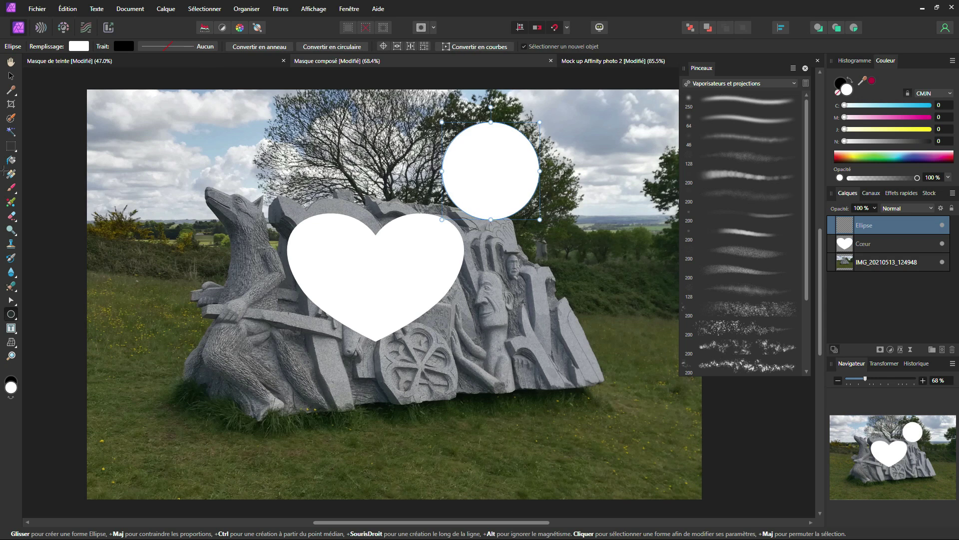
left_click(12, 316)
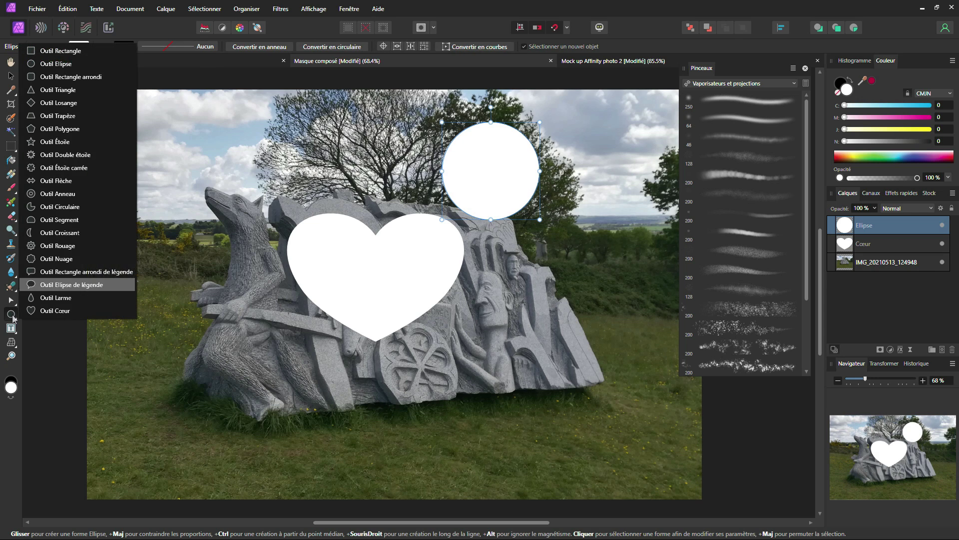
left_click(55, 142)
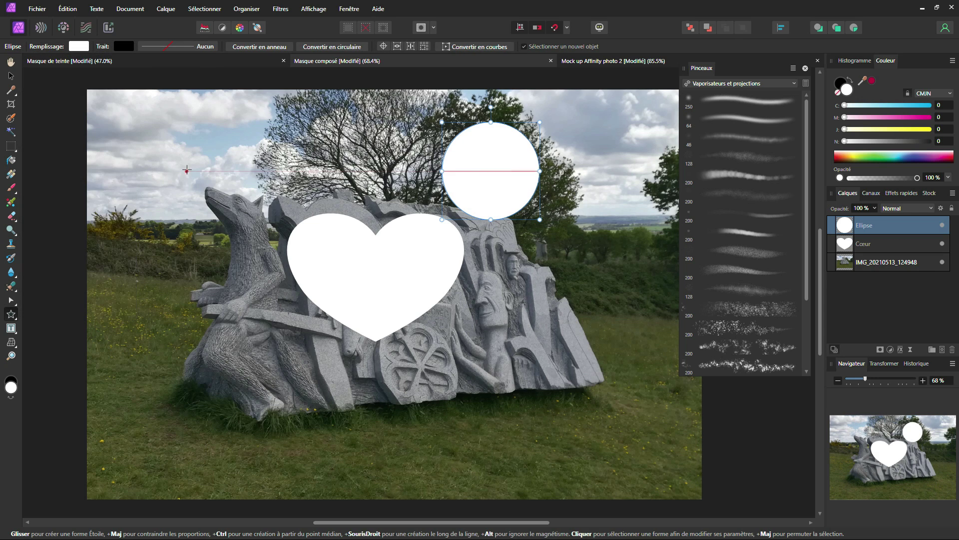
left_click_drag(188, 170, 262, 244)
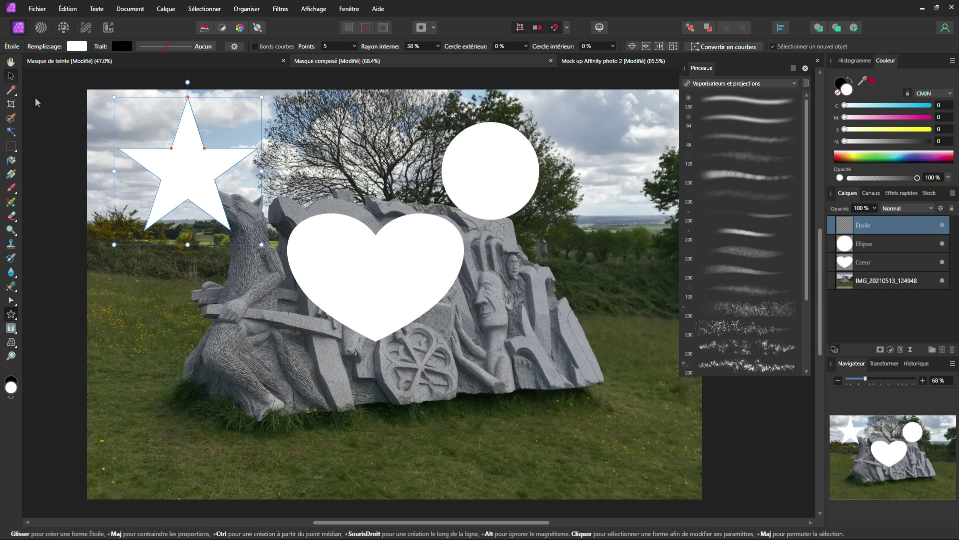
- Convert the heart shape to a mask with Tramer pour masquer and hide that mask
key("v")
left_click(488, 157)
left_click(345, 297)
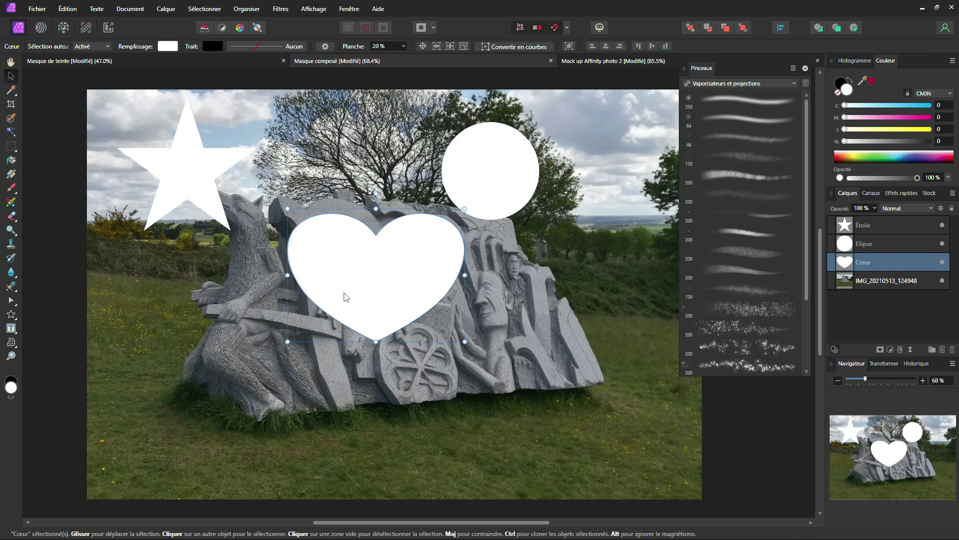
right_click(372, 273)
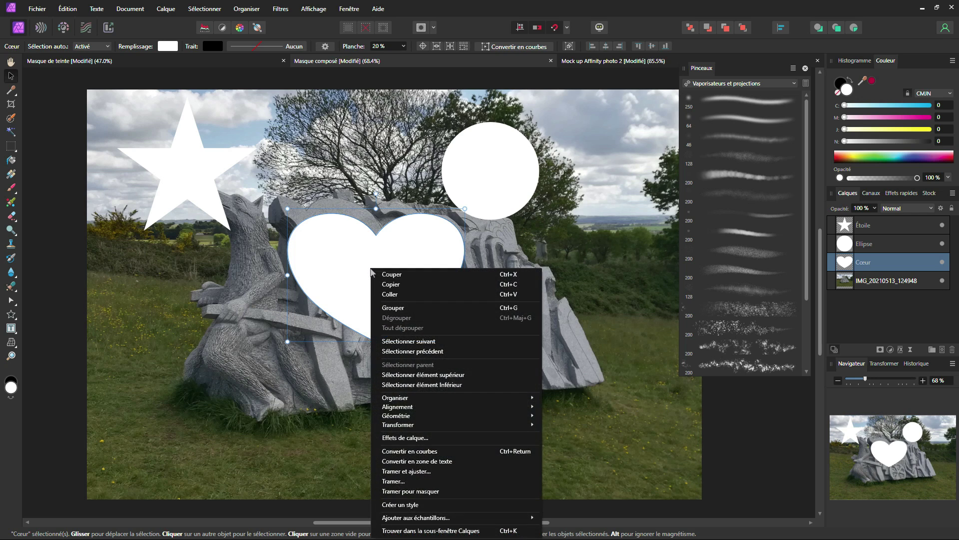
left_click(428, 491)
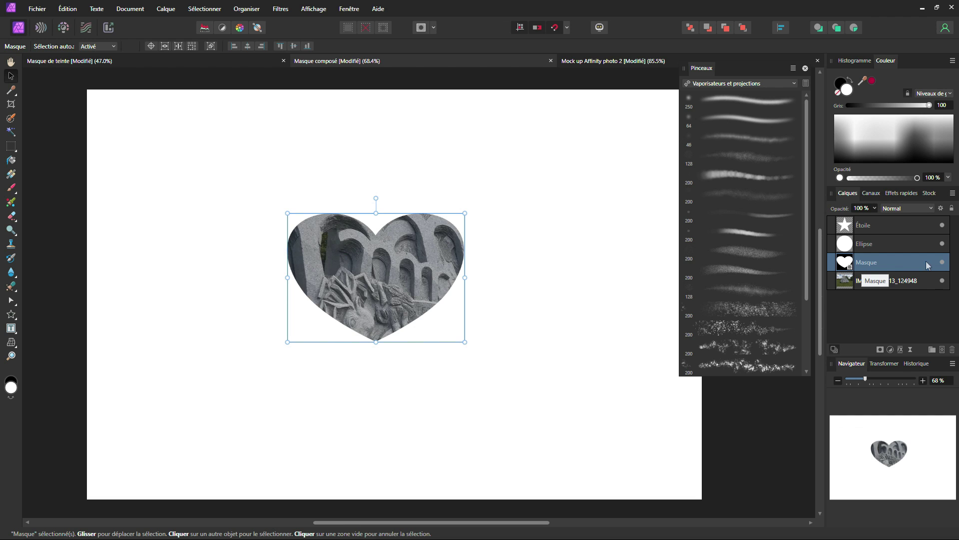
left_click(942, 262)
- Convert the ellipse to a mask, move it down onto the sculpture's carved face and hide it
left_click(908, 245)
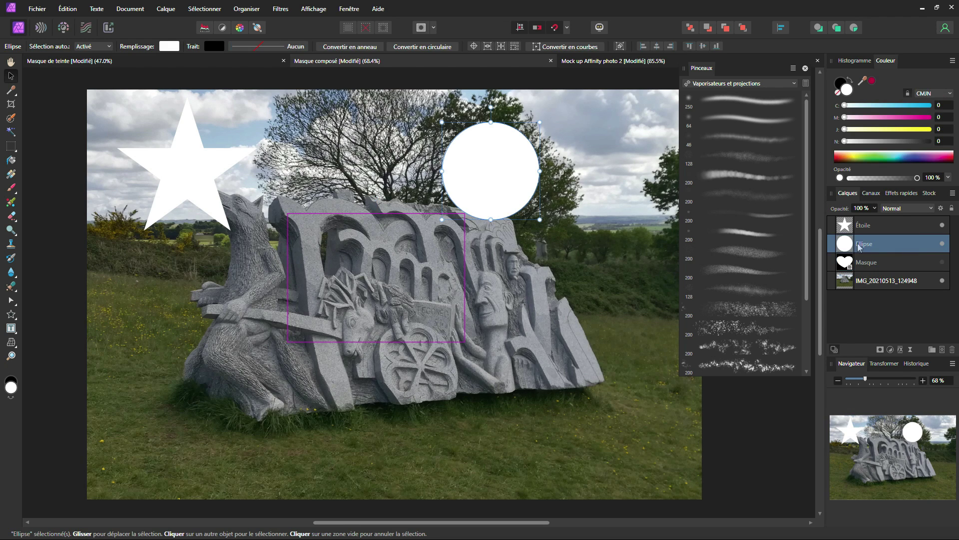
right_click(506, 175)
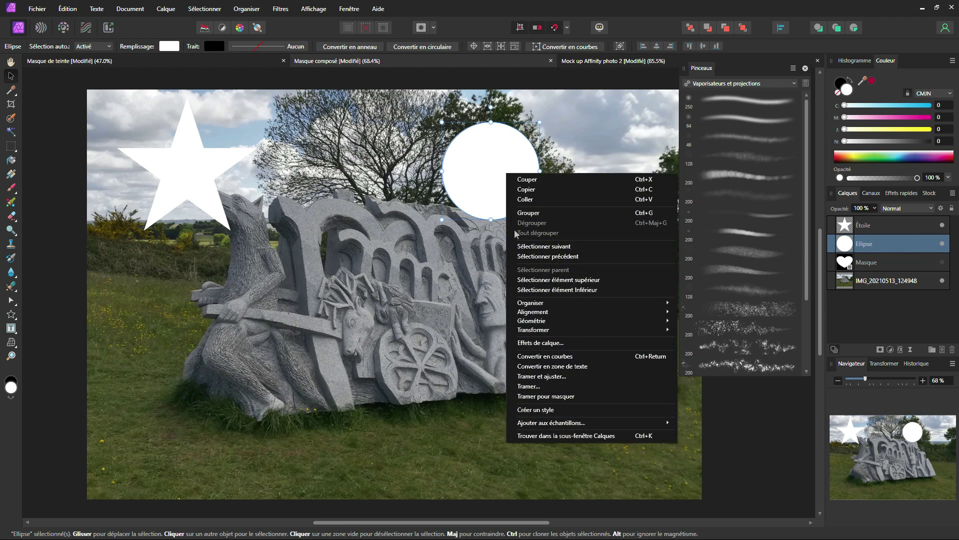
left_click(542, 397)
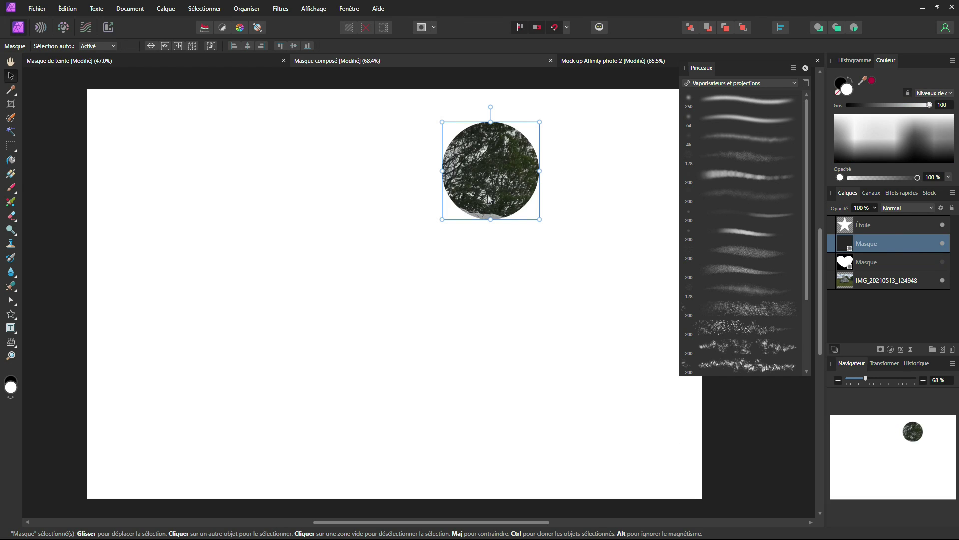
left_click_drag(497, 189, 493, 277)
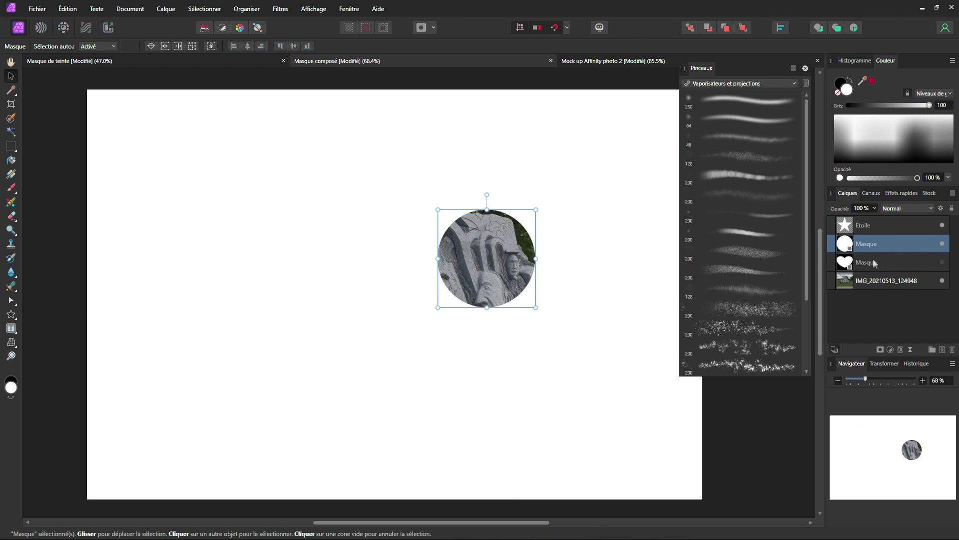
left_click(942, 244)
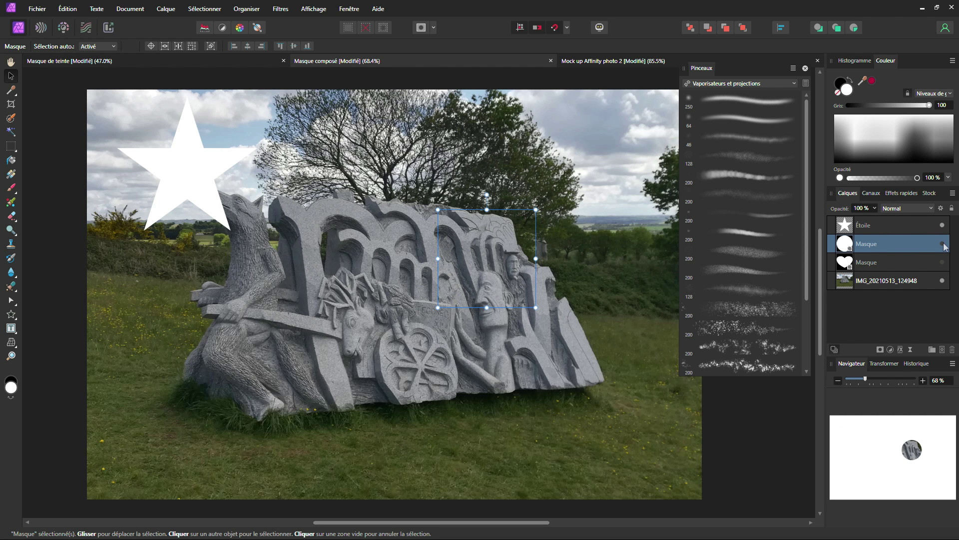
- Convert the star to a mask, move it onto the wolf's part of the sculpture and hide it
left_click(910, 226)
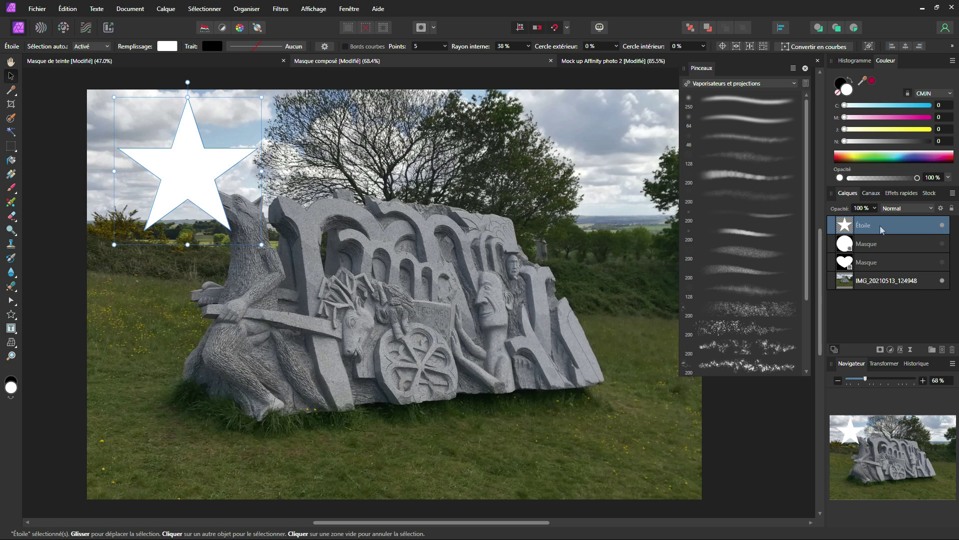
right_click(204, 187)
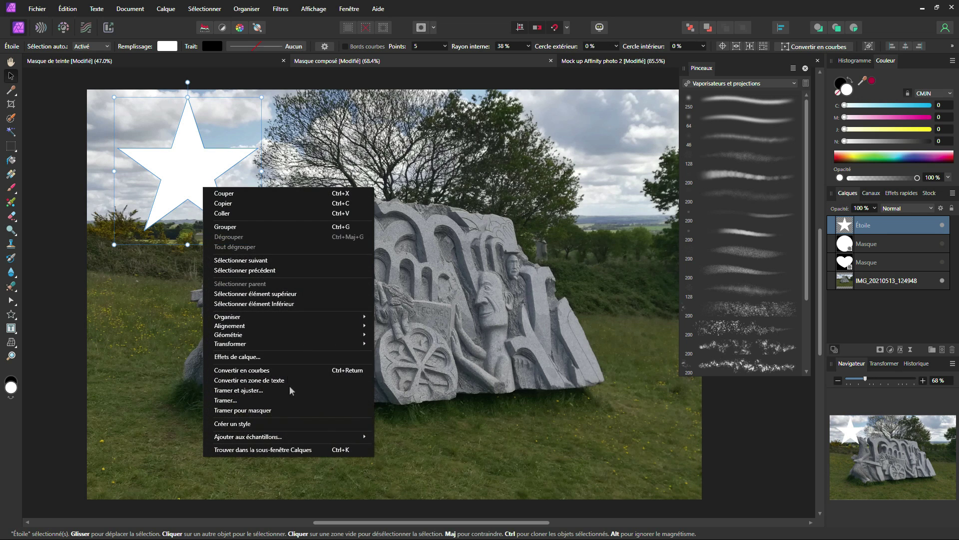
left_click(277, 410)
left_click_drag(193, 181, 270, 253)
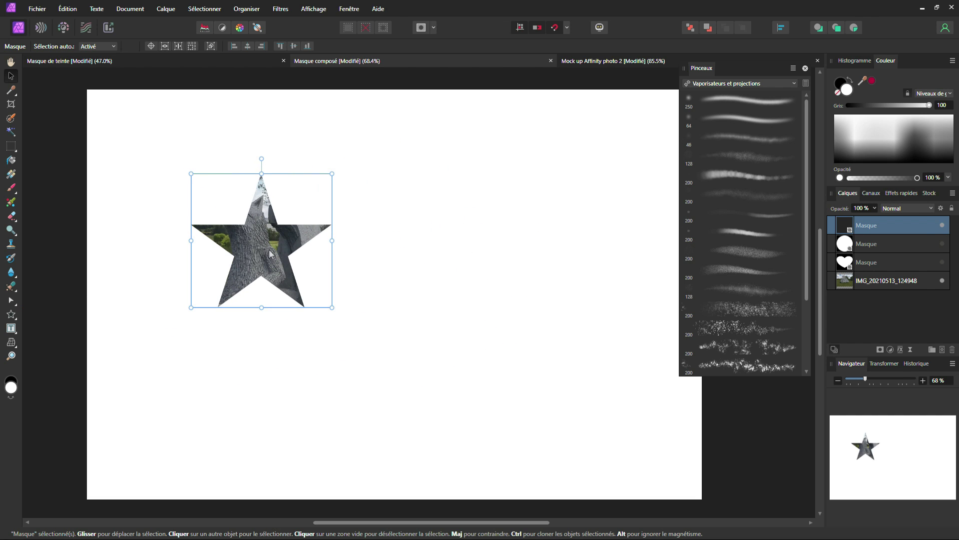
left_click(942, 226)
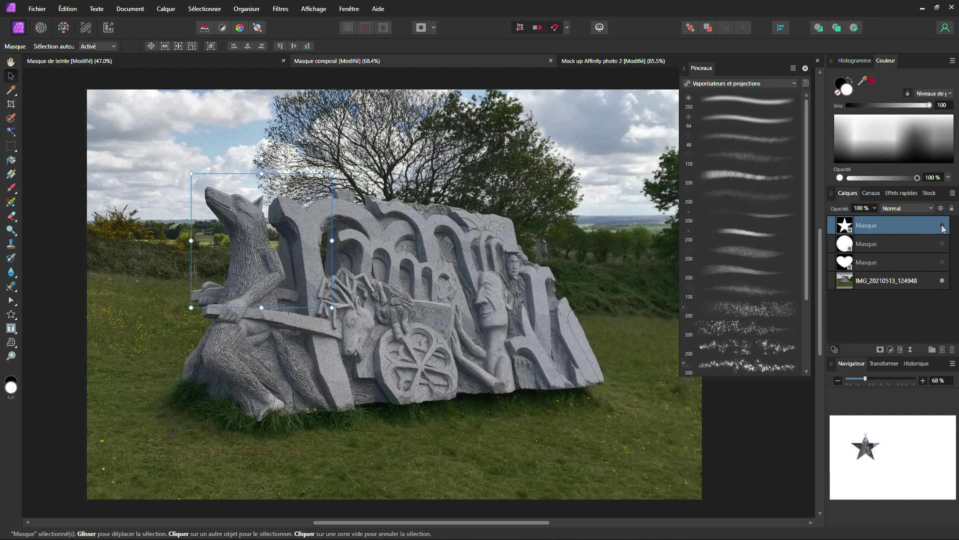
- Select the star, circle and heart masks together and nest them inside the IMG_20210513_124948 image layer
left_click(870, 264)
left_click(869, 243, "shift")
left_click(868, 225, "shift")
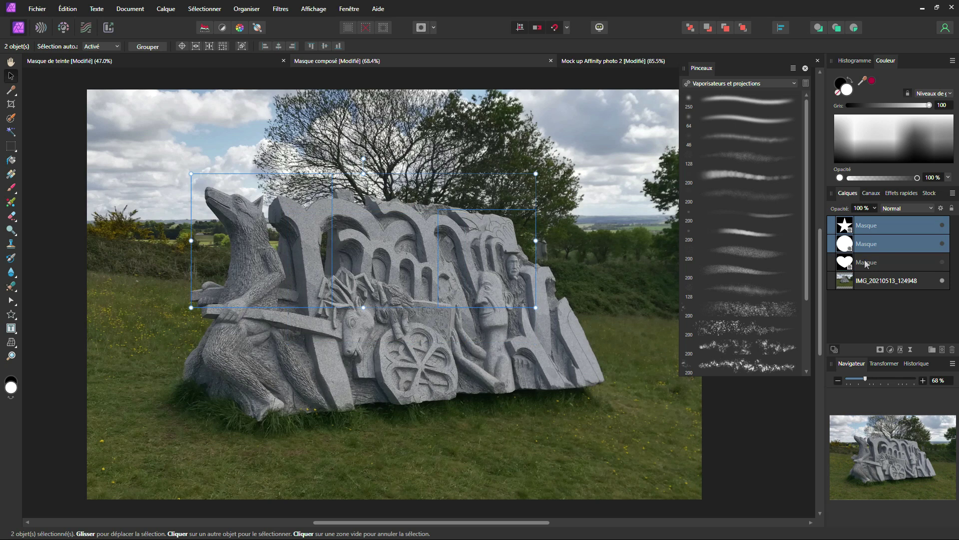
left_click(868, 262)
left_click(866, 244, "shift")
left_click(866, 228, "shift")
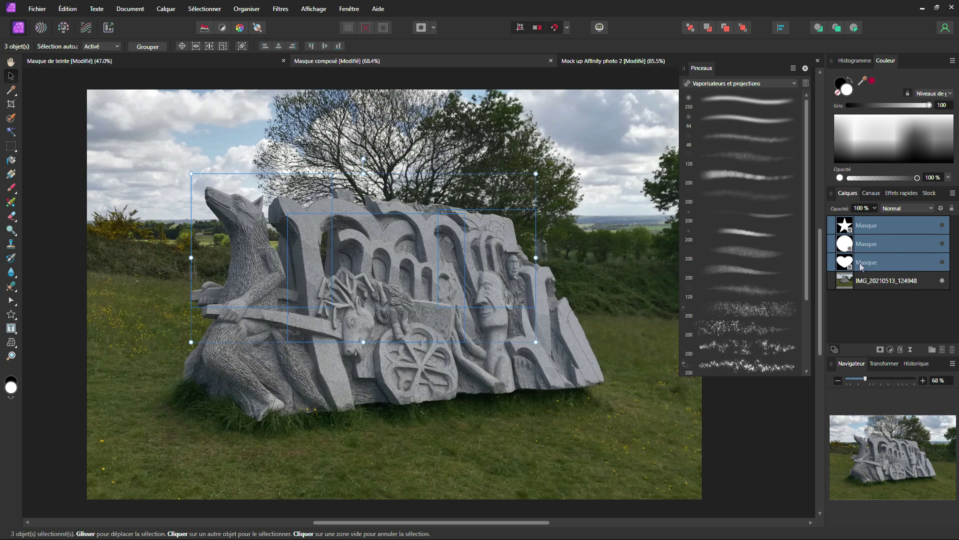
left_click_drag(861, 266, 860, 286)
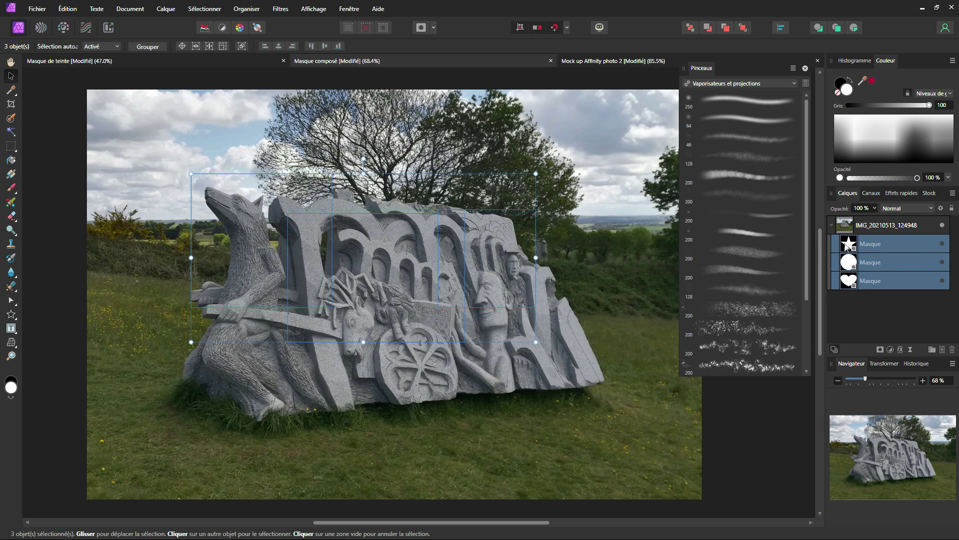
- Toggle the visibility of the three nested masks on and off to examine their combined effect on the photo
left_click(942, 244)
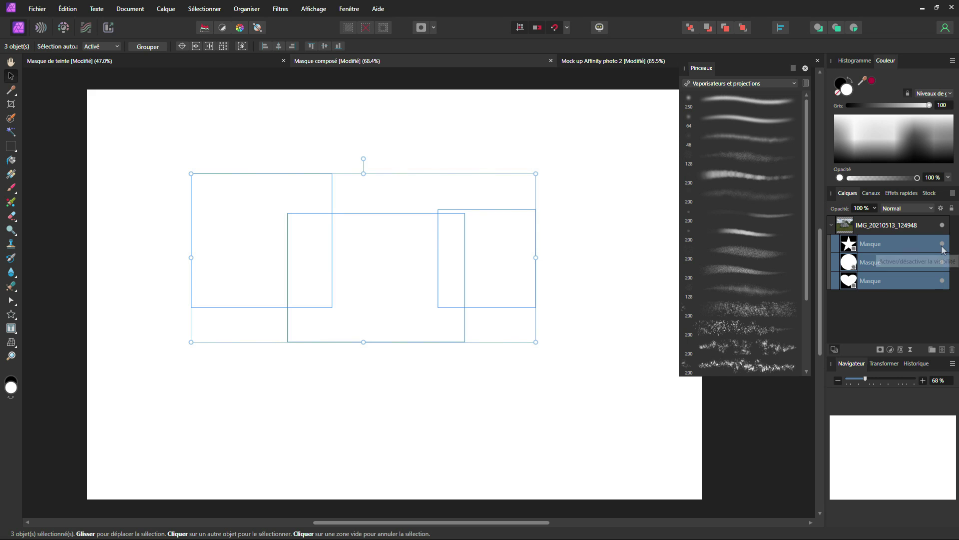
left_click(942, 245)
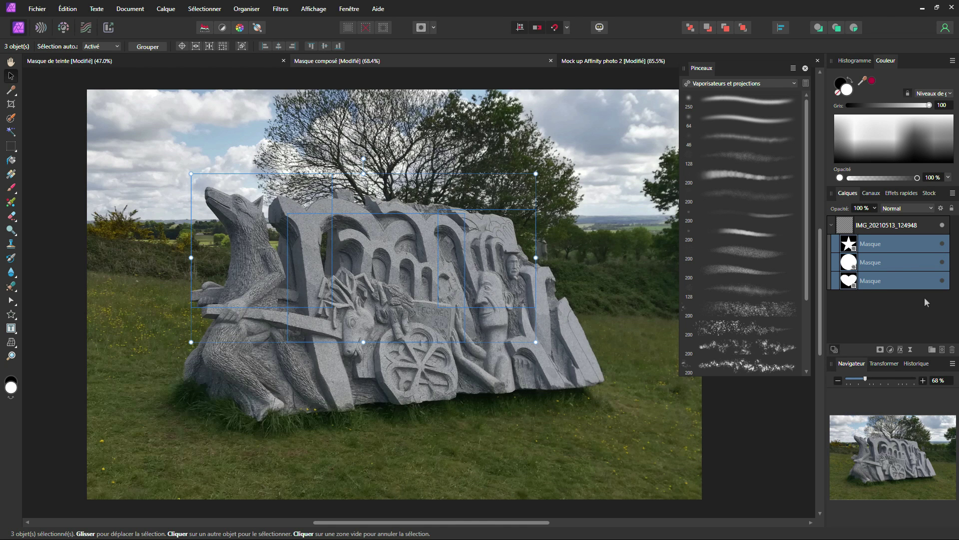
left_click(942, 262)
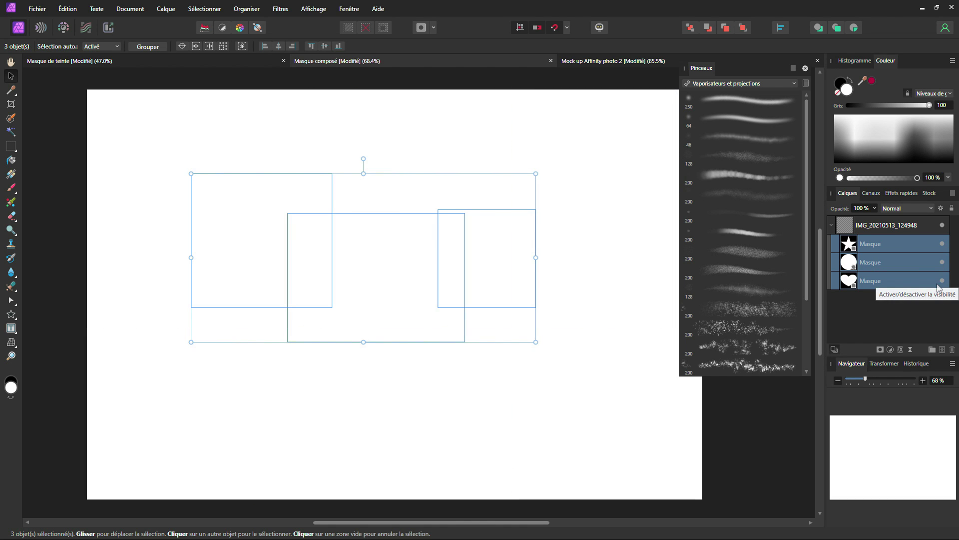
left_click(942, 281)
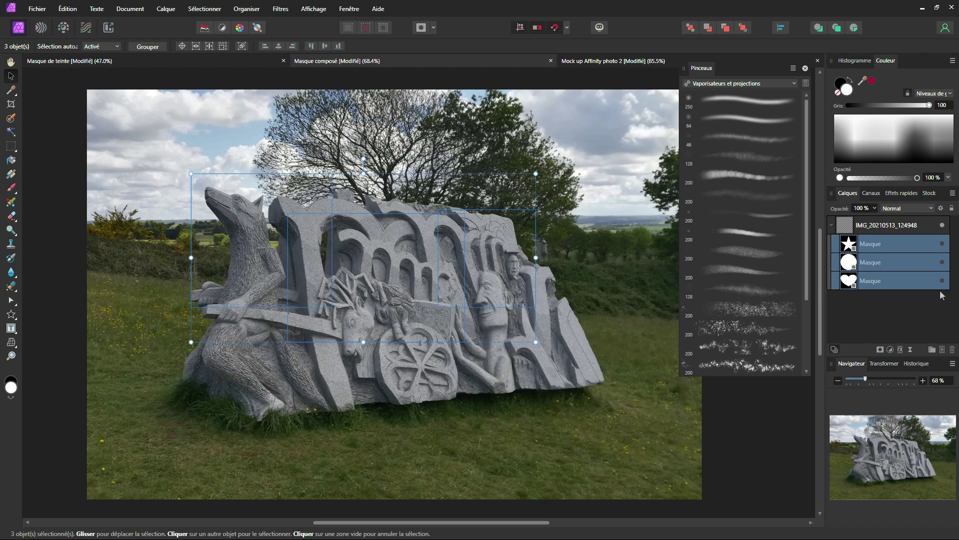
left_click(943, 260)
left_click(942, 259)
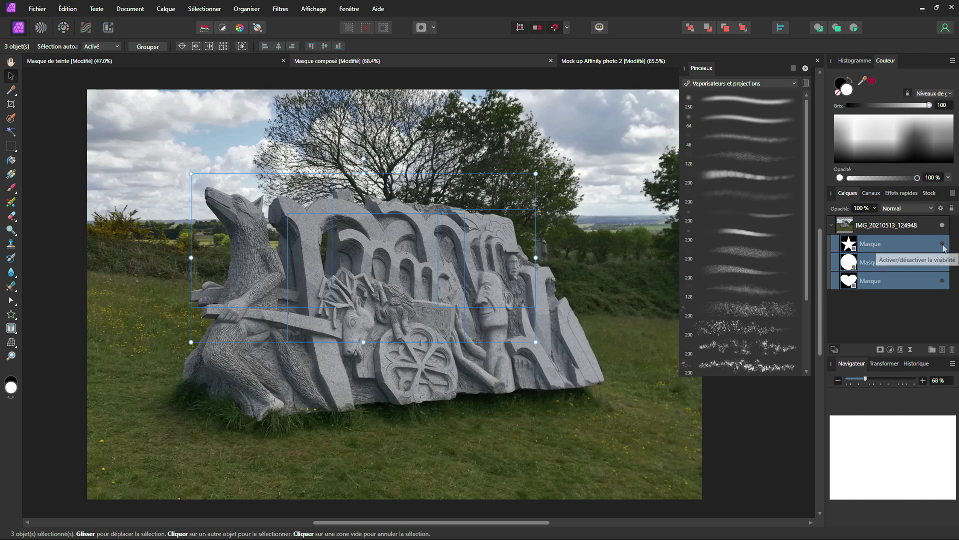
- Move the heart mask down toward the circle, show the circle mask to check their overlap, and hide the heart mask
left_click(943, 260)
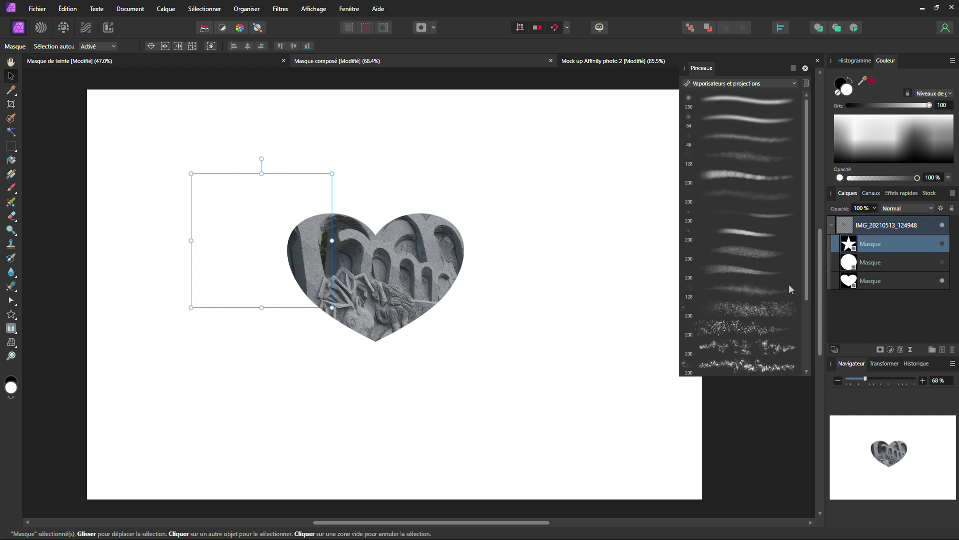
left_click_drag(398, 291, 418, 292)
left_click(943, 262)
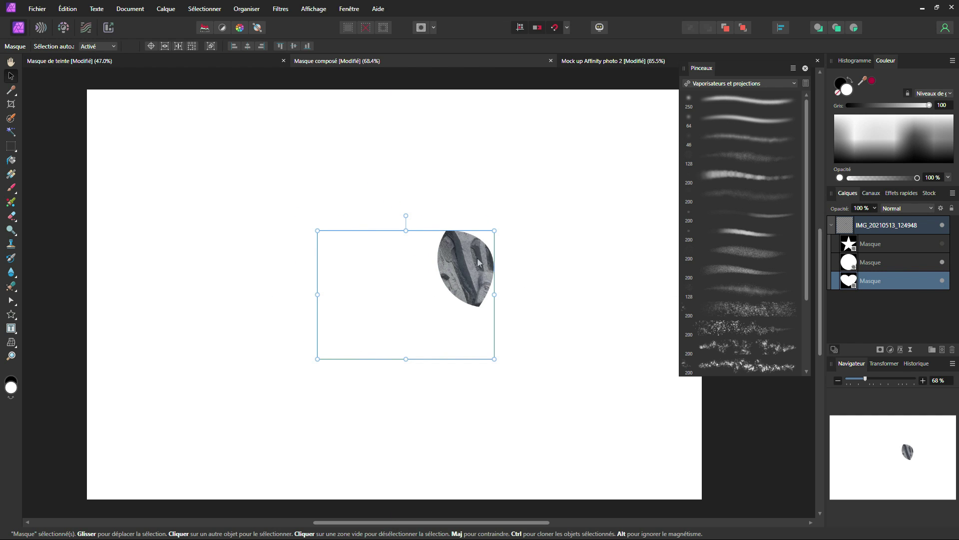
left_click(942, 281)
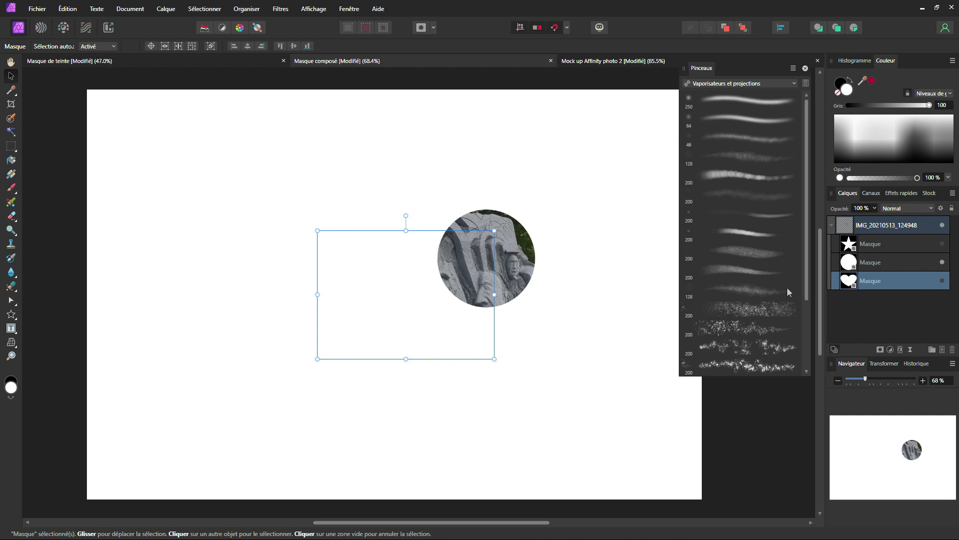
- Toggle the heart, star and circle masks to check how they intersect, ending with only the star mask shown
left_click(942, 280)
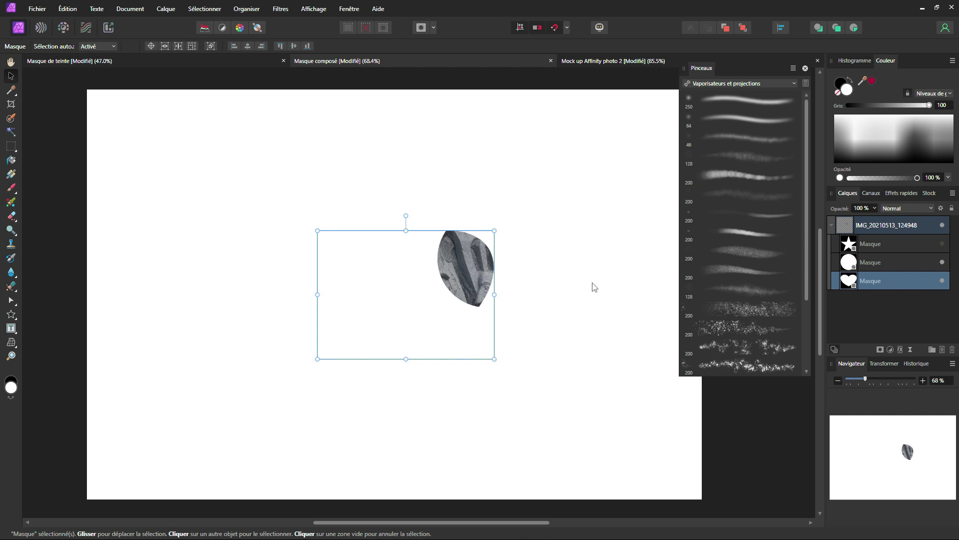
left_click(943, 244)
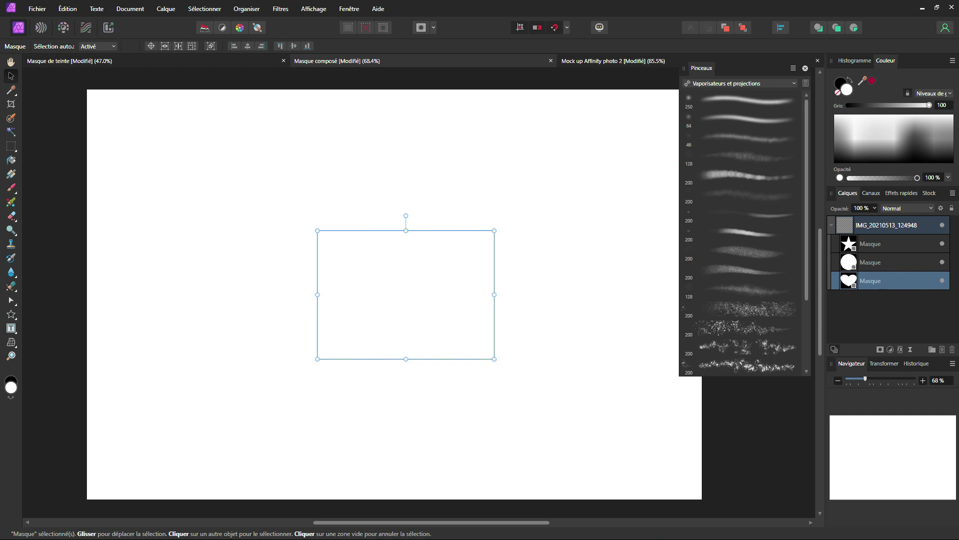
left_click(942, 263)
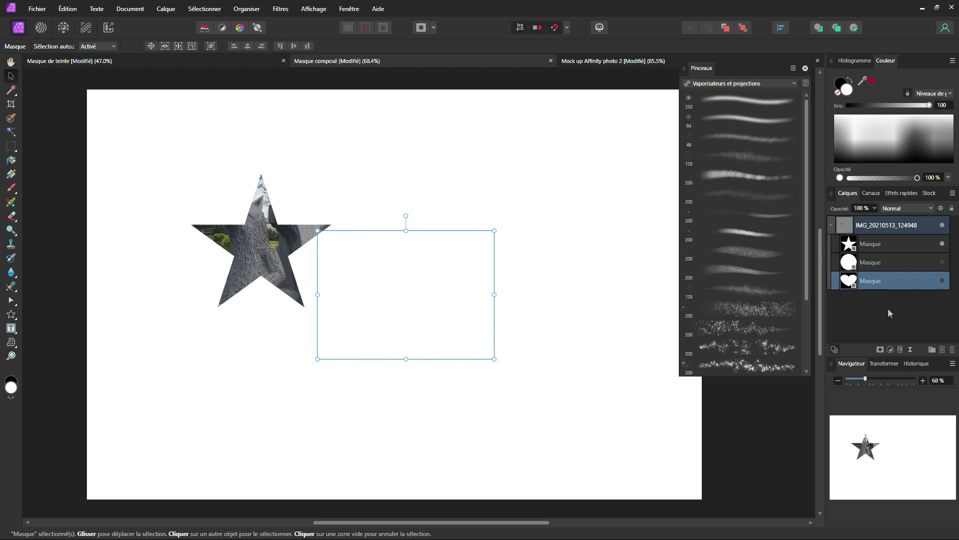
- Add a compound mask (Masque composé) with nothing selected and nest it inside the IMG_20210513_124948 layer, above the star mask
key("ctrl+d")
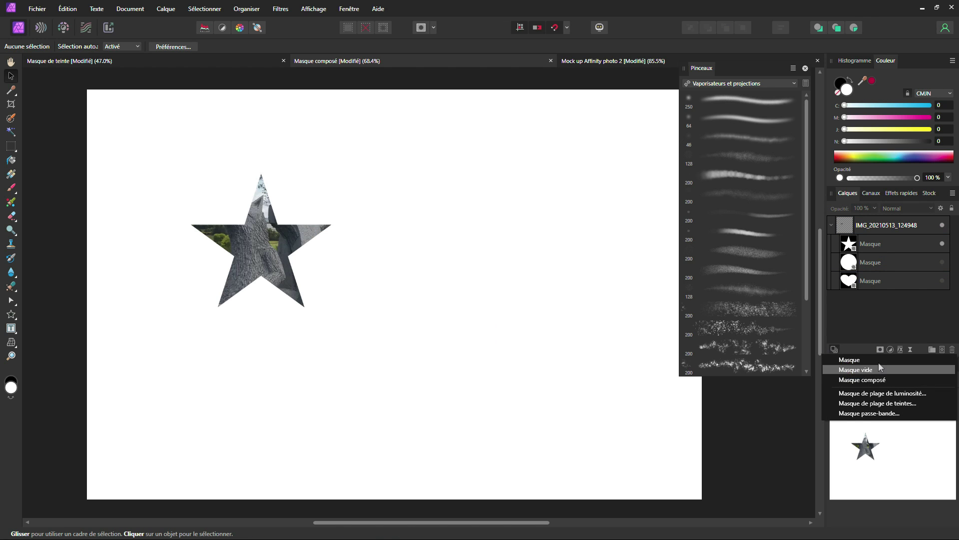
left_click(878, 379)
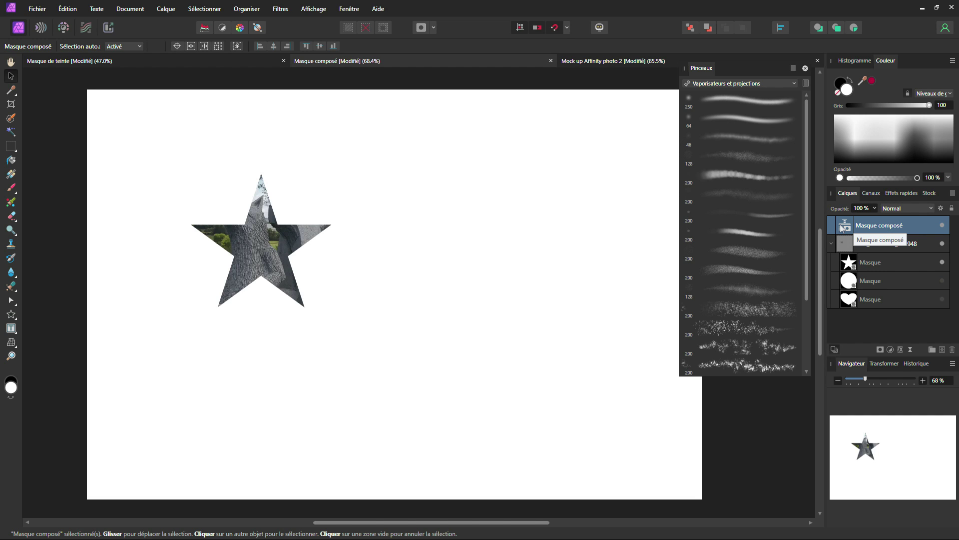
left_click_drag(843, 228, 866, 254)
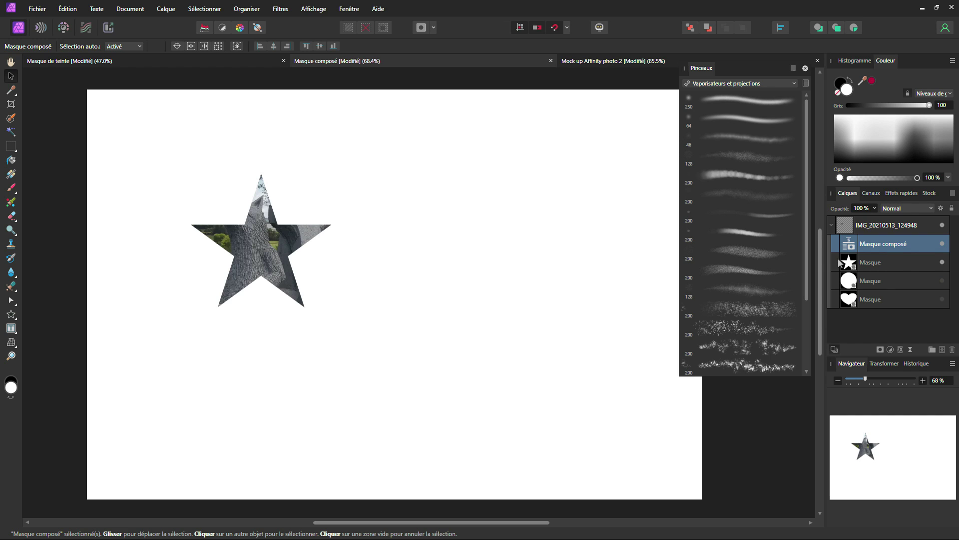
- Select the star, circle and heart masks together, nest them inside the compound mask and expand it
left_click(851, 269)
left_click(856, 301)
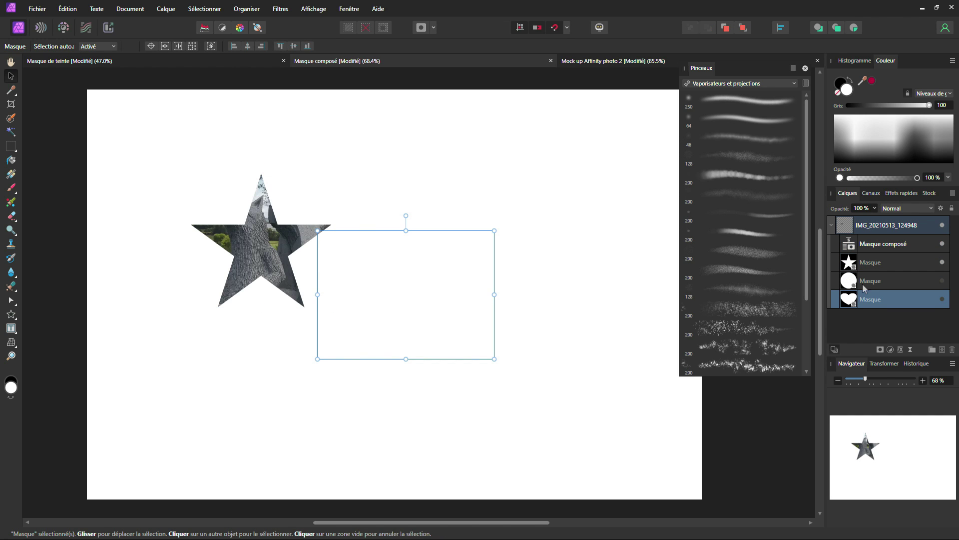
left_click(864, 278, "ctrl")
left_click(863, 277, "ctrl")
left_click(863, 262, "ctrl")
left_click(867, 283, "ctrl")
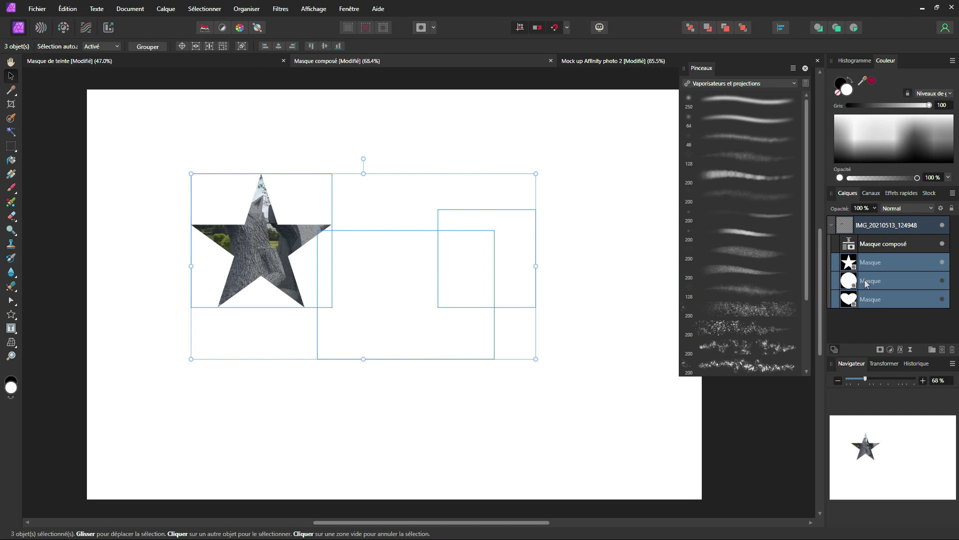
left_click_drag(855, 263, 850, 246)
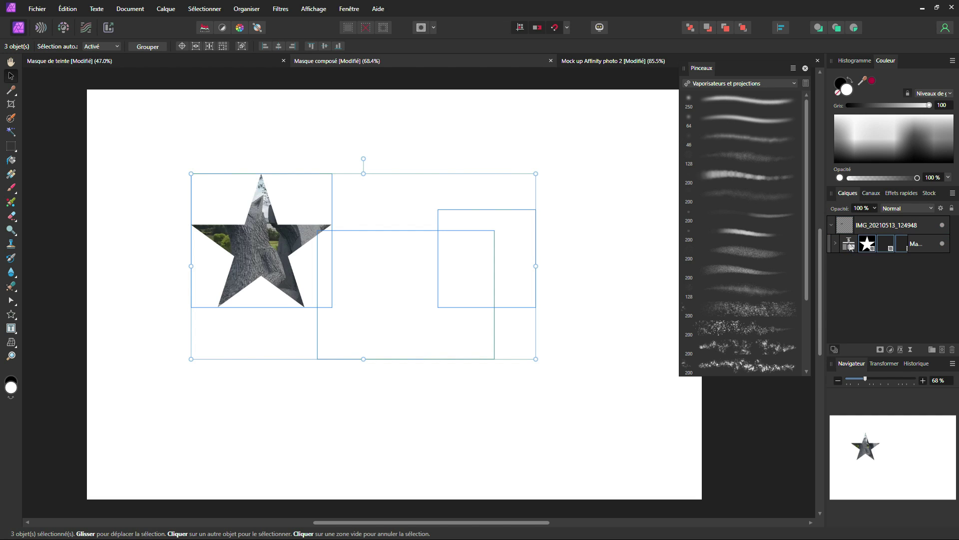
left_click(837, 246)
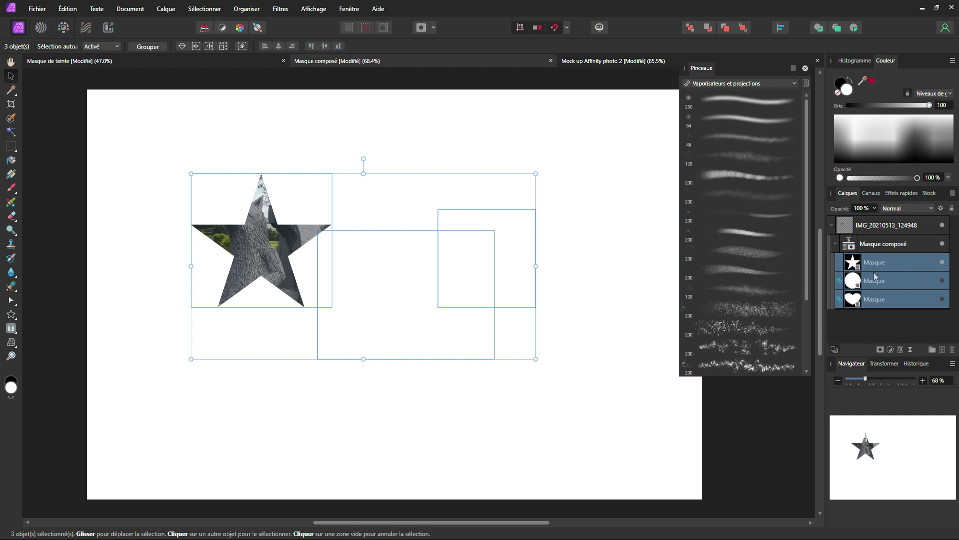
- Show the circle and heart masks and set the circle mask's operation to Intersection
left_click(842, 264)
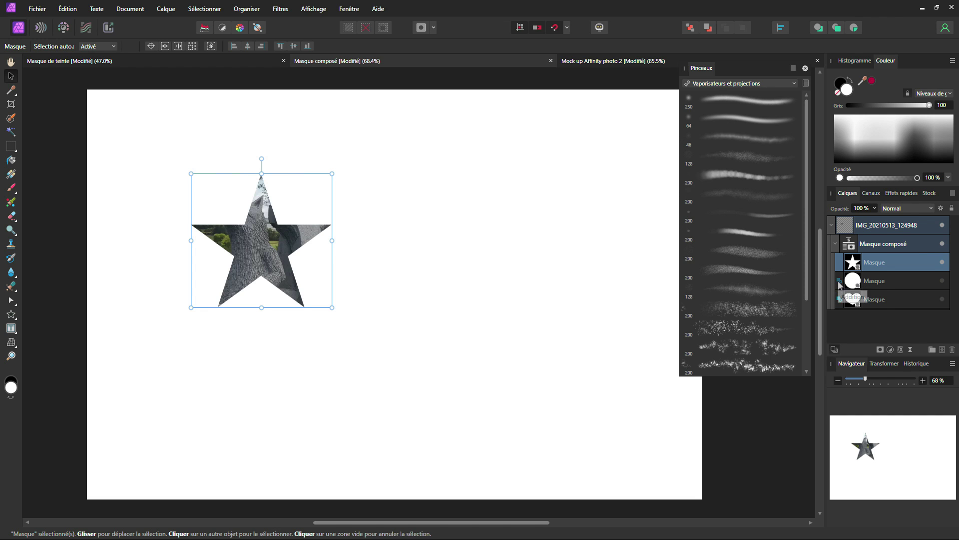
left_click(840, 283)
left_click(854, 307)
left_click(840, 281)
left_click(845, 322)
- Change the circle mask's operation to Addition and move the star so it overlaps the heart's left edge
left_click(840, 283)
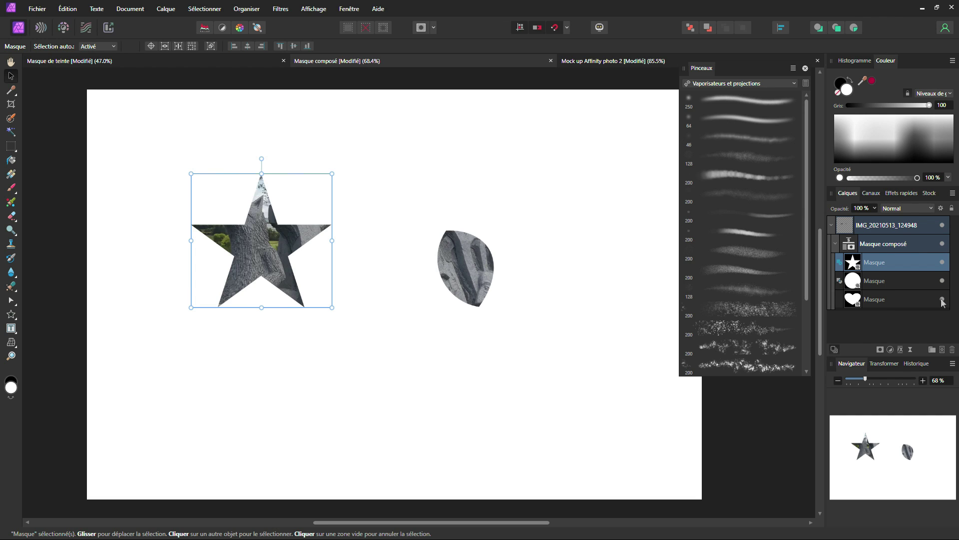
left_click(840, 283)
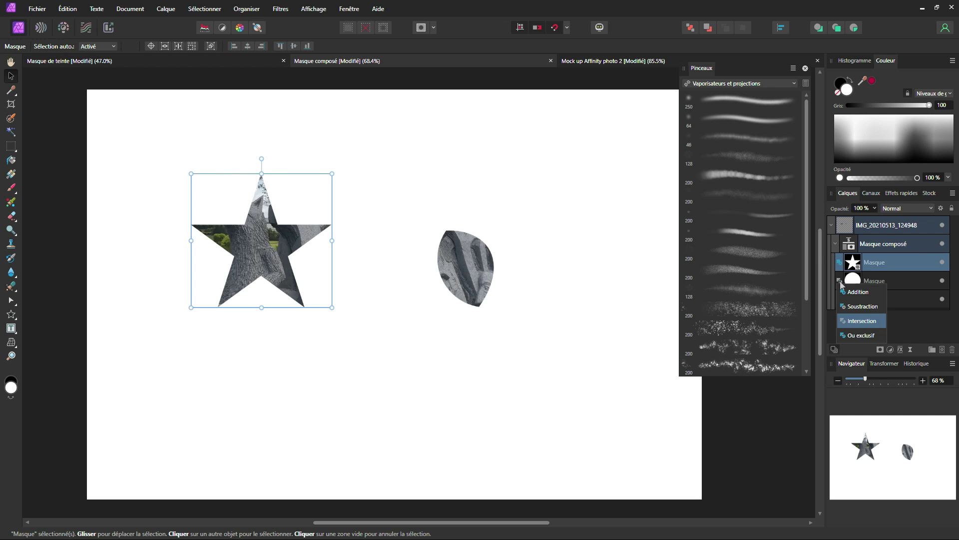
left_click(851, 294)
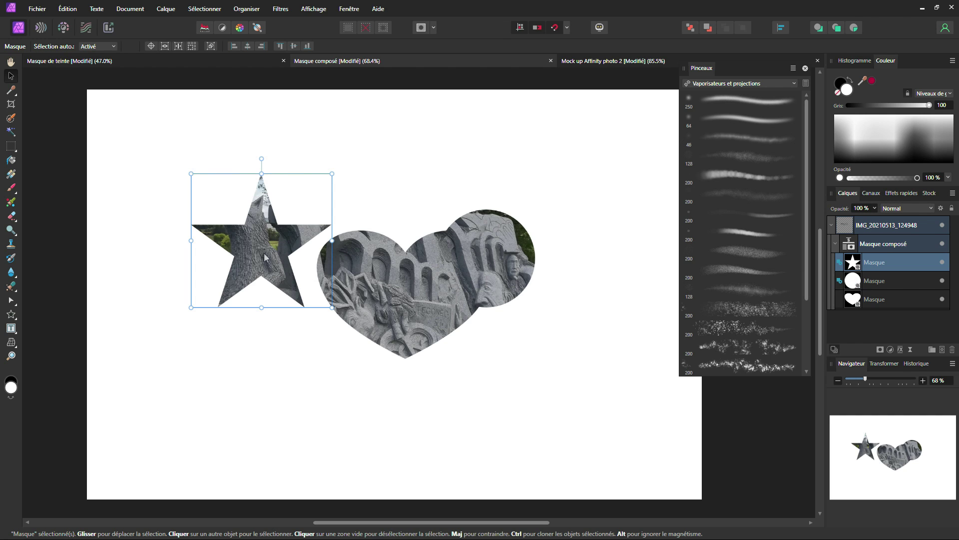
left_click_drag(266, 257, 310, 267)
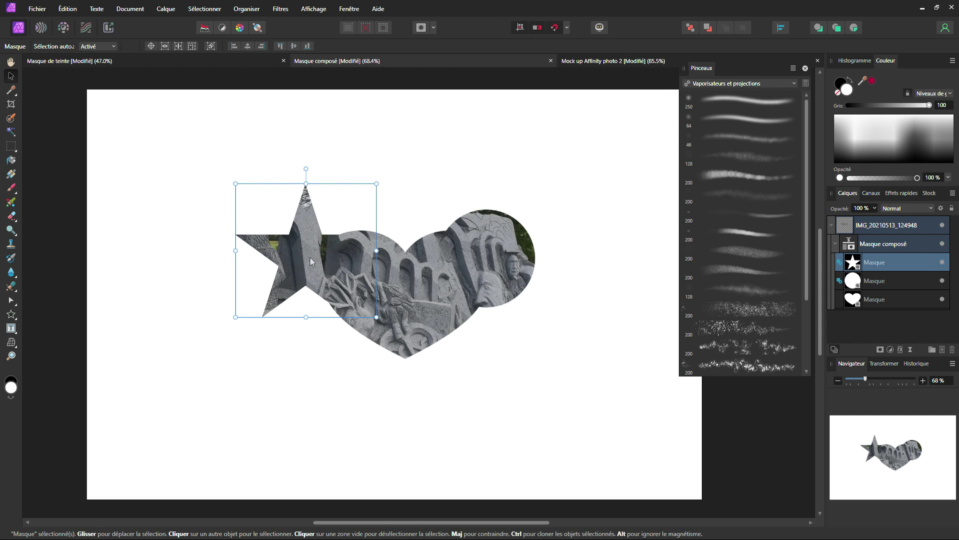
- Set the circle mask's operation to Soustraction, shift the circle slightly to the right and shrink it over the heart's right lobe
left_click(840, 280)
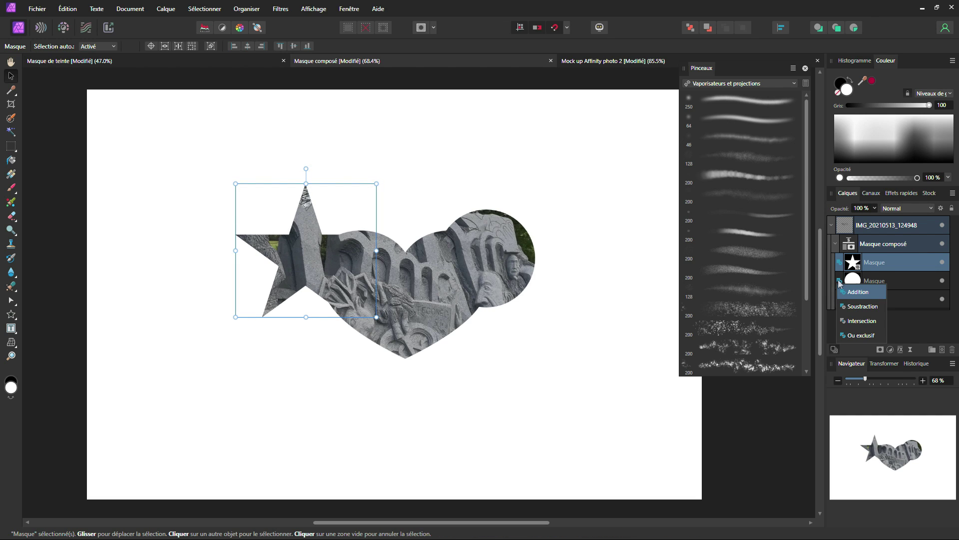
left_click(846, 298)
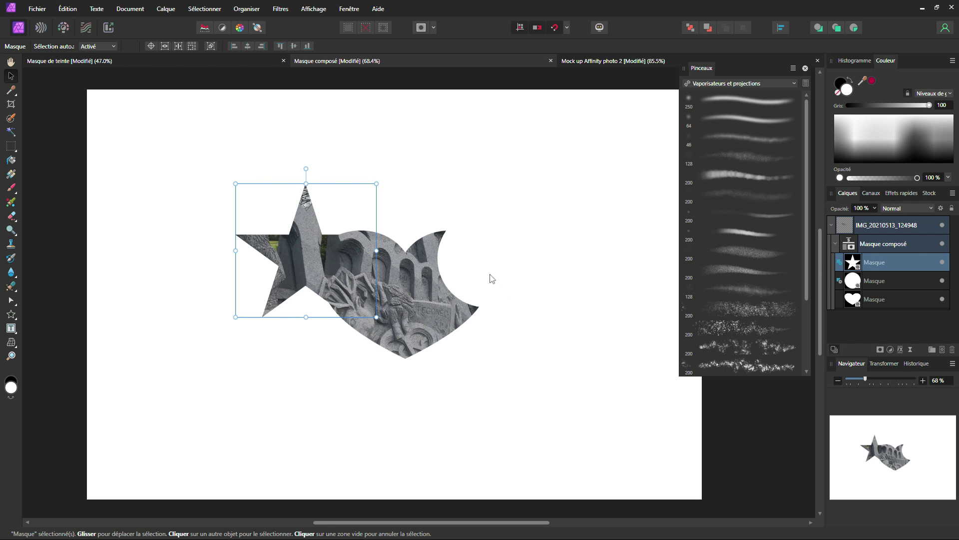
mouse_move(490, 278)
left_mouse_down()
mouse_move(505, 300)
mouse_move(486, 275)
mouse_move(484, 285)
mouse_move(505, 314)
mouse_move(500, 273)
left_mouse_up()
left_click(851, 283)
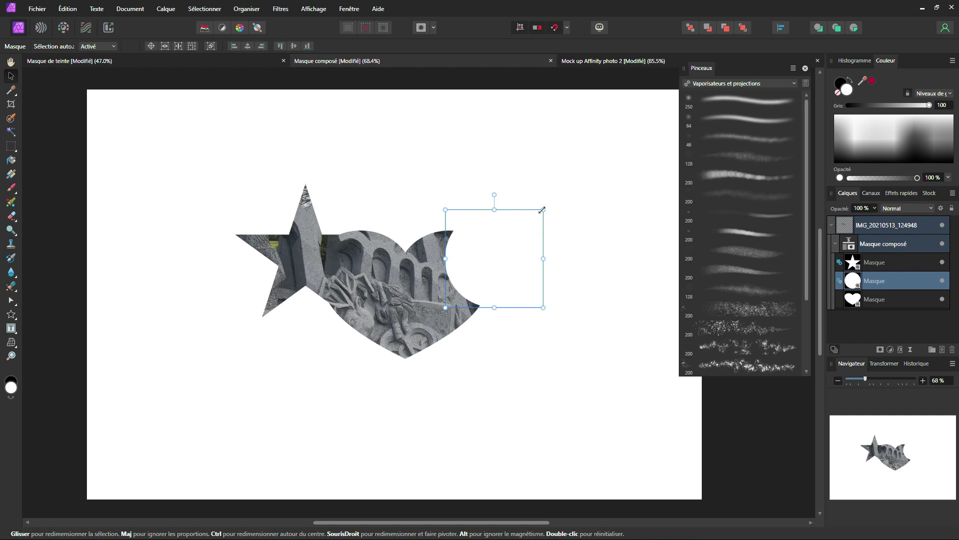
left_click_drag(542, 210, 519, 223)
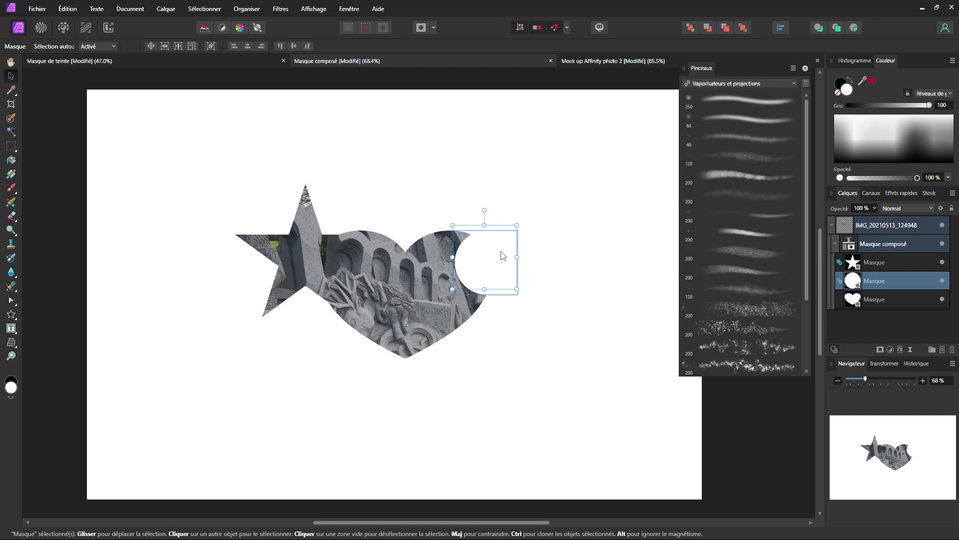
- Duplicate the subtracting circle and place a smaller copy on the upper edge of the heart's right lobe as a second bite
left_click_drag(502, 256, 461, 207)
key("ctrl+j")
scroll(463, 205, "up", 1)
scroll(447, 222, "up", 2)
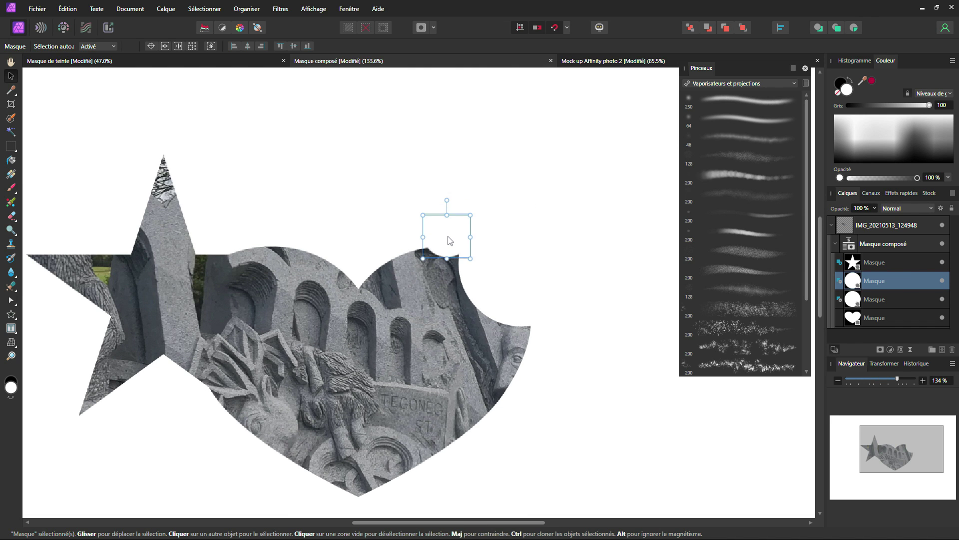
- Duplicate the larger subtracting circle to make two bites down the heart's right edge, and shrink the upper one slightly
left_click(547, 256)
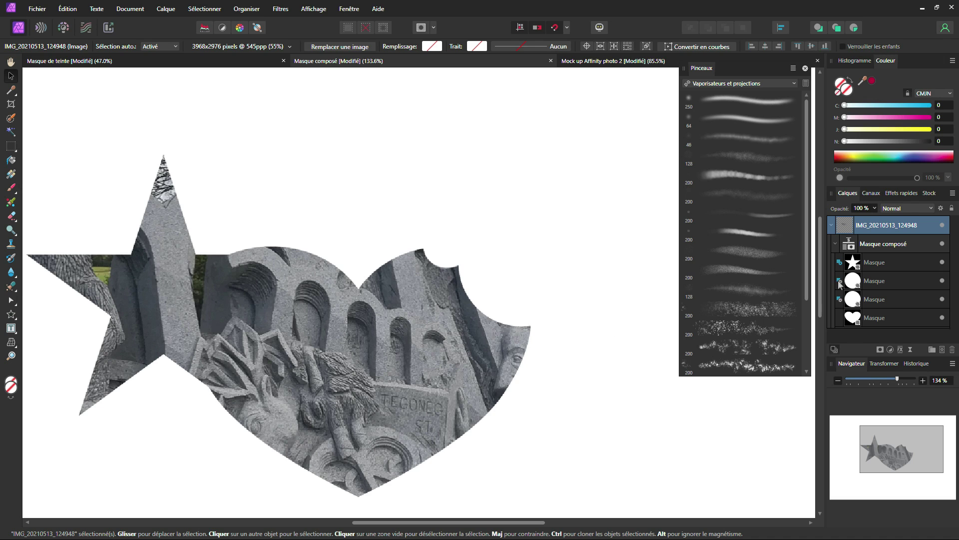
left_click(860, 298)
left_click_drag(583, 203, 570, 210)
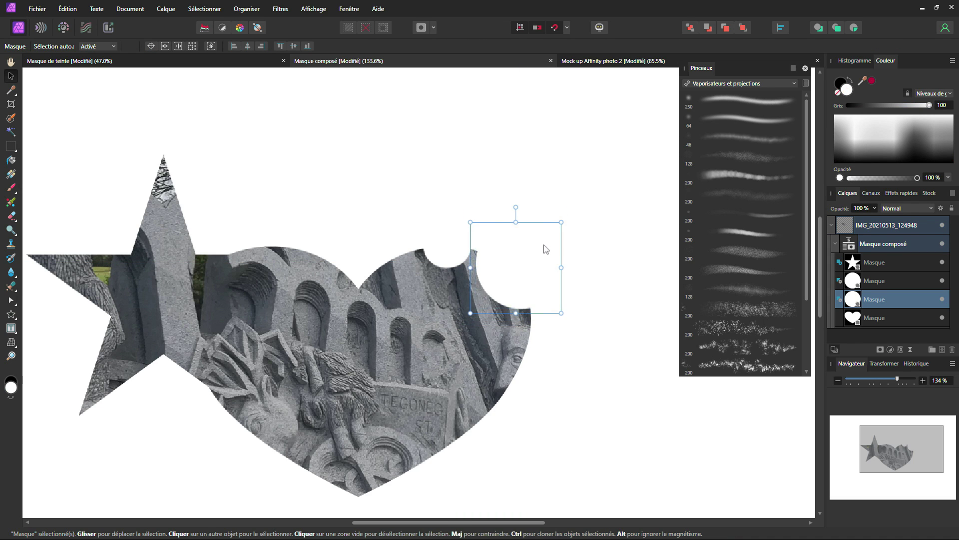
left_click_drag(547, 248, 514, 263)
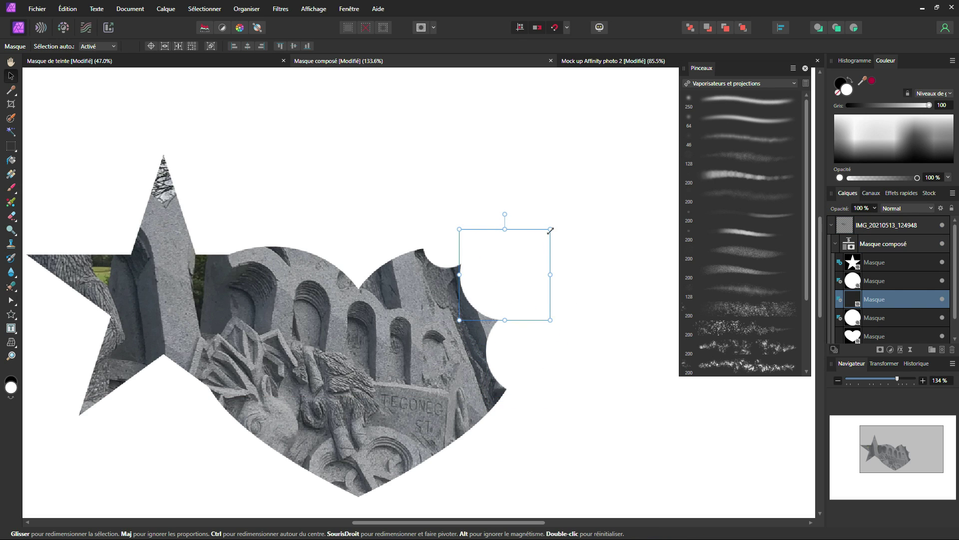
mouse_move(550, 230)
left_mouse_down()
mouse_move(543, 239)
mouse_move(534, 227)
left_mouse_up()
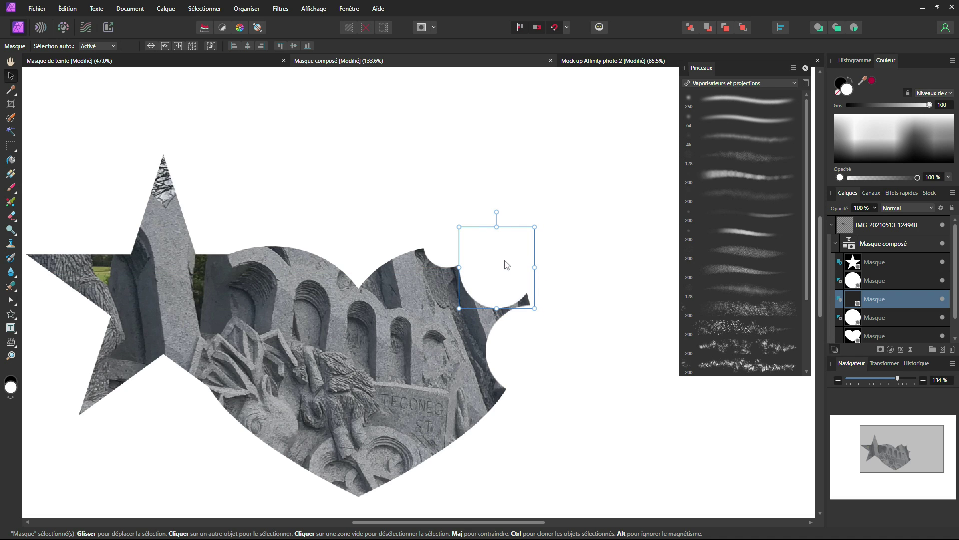
- Move the lowest subtracting circle up against the neighbouring bite to cut away the leftover tip on the heart's right edge
left_click(510, 340)
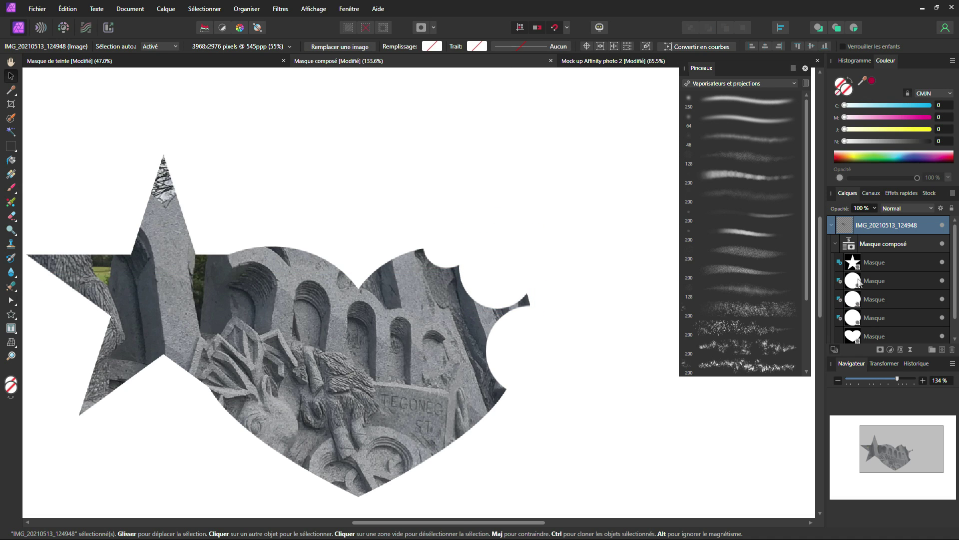
left_click(870, 299)
left_click(864, 321)
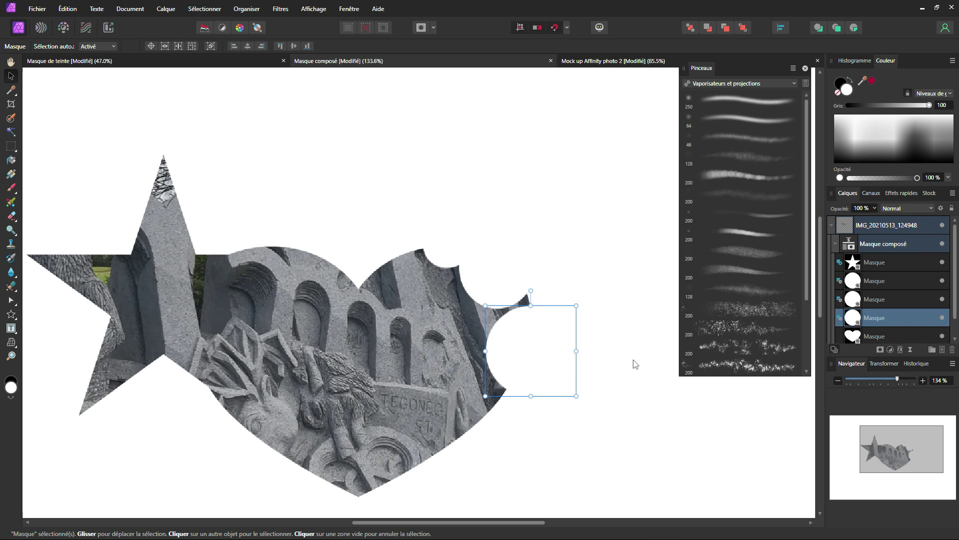
left_click_drag(529, 345, 535, 324)
key("ctrl+0")
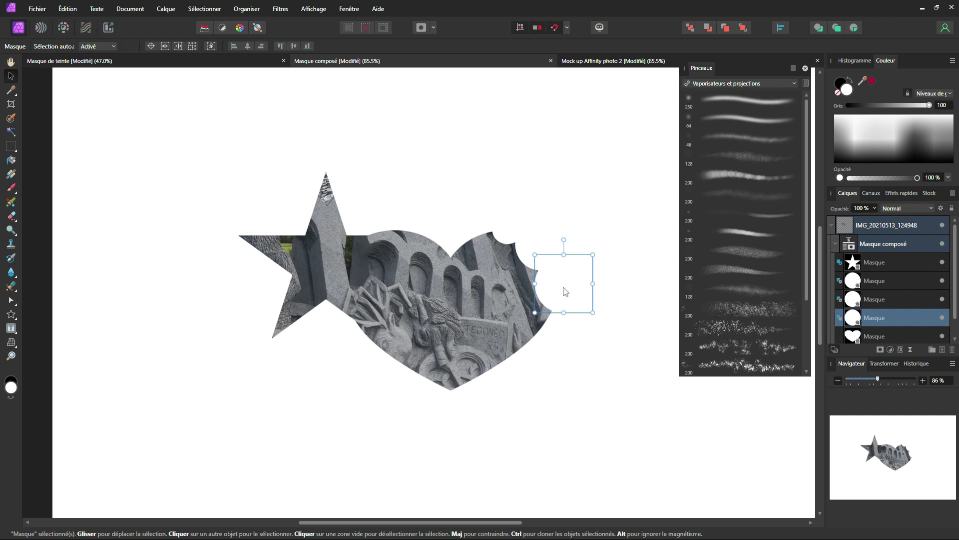
- Duplicate the lowest circle, set the copy's operation to Addition, and place it reduced in size above the heart's notch
left_click_drag(565, 292, 529, 180)
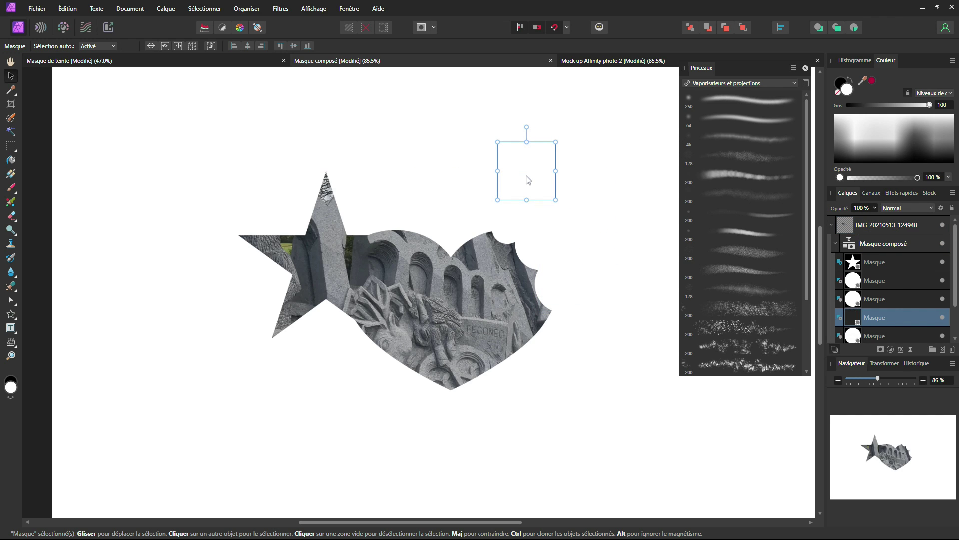
left_click(841, 316)
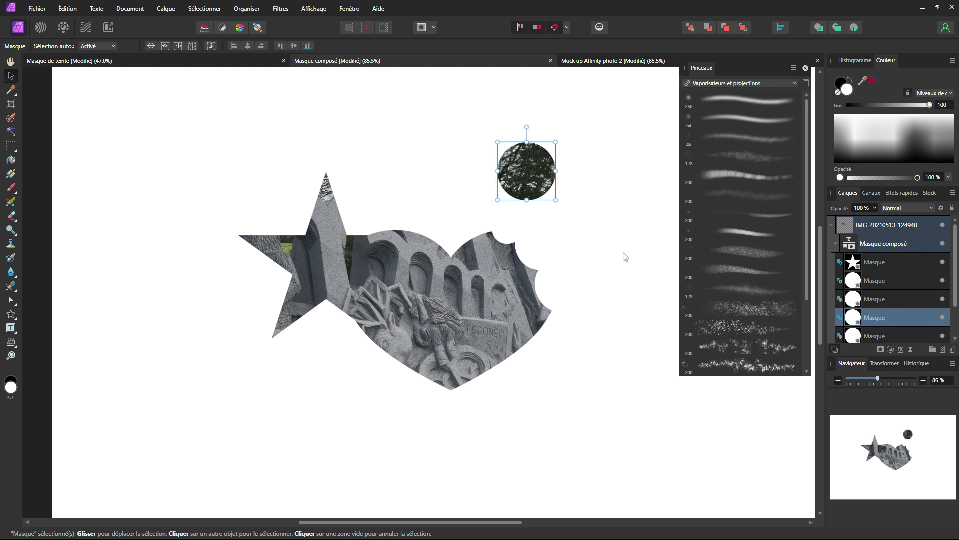
left_click_drag(526, 177, 454, 191)
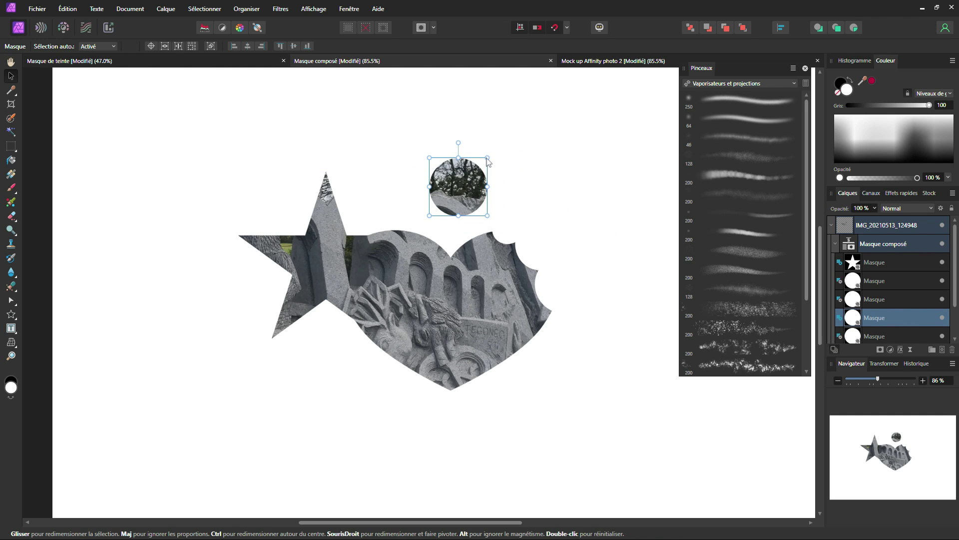
left_click_drag(484, 160, 458, 212)
- Rotate the star mask counterclockwise and reduce its size beside the heart
left_click(330, 276)
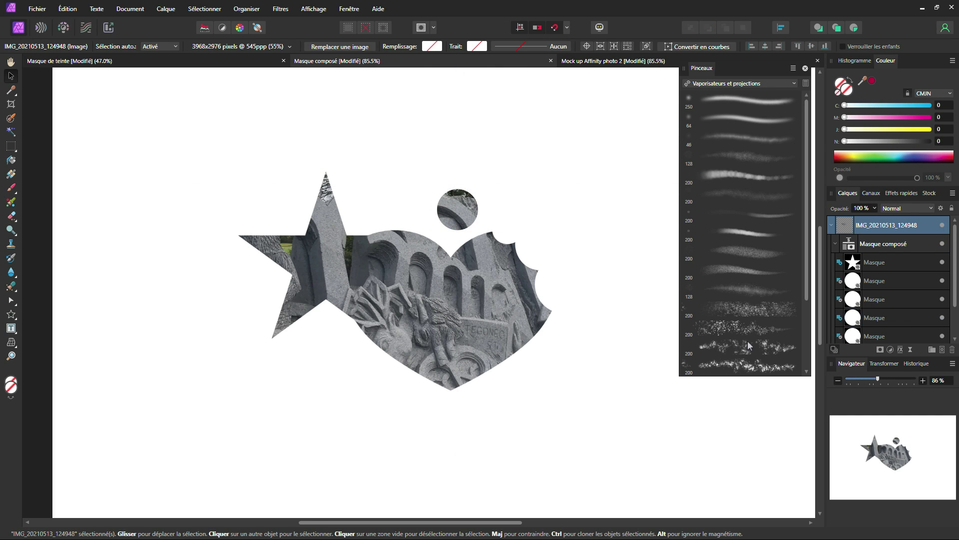
left_click(872, 263)
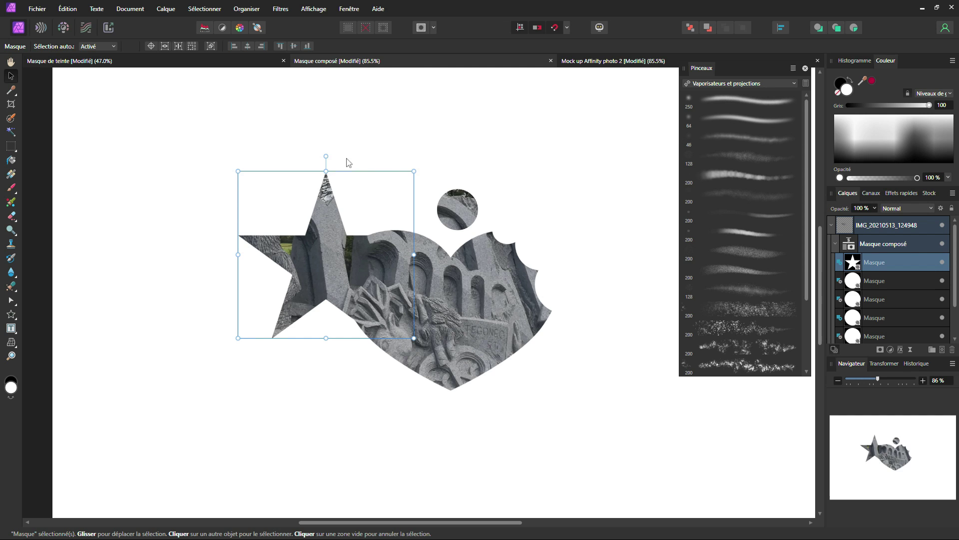
left_click_drag(329, 159, 289, 165)
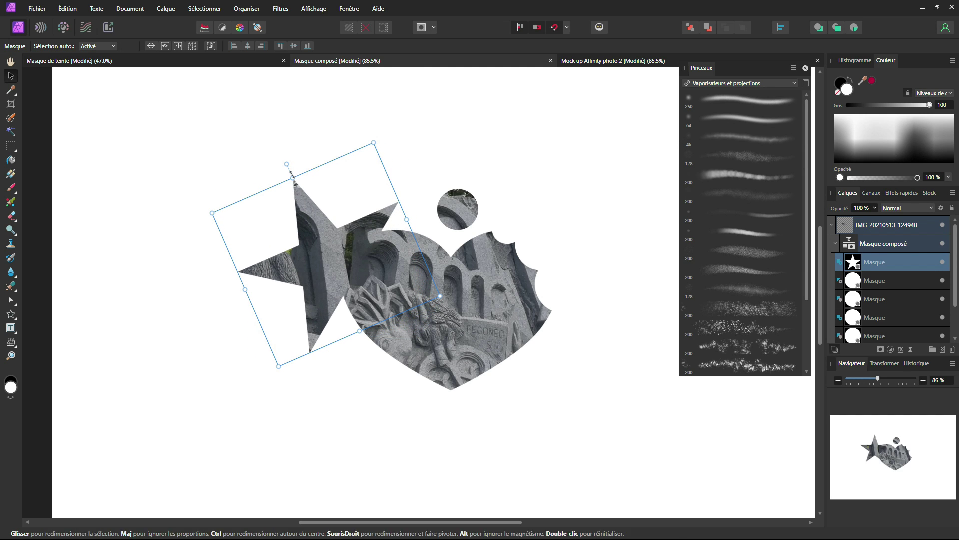
left_click_drag(374, 144, 360, 176)
- Duplicate the star mask below and to the left of the original, rotate the copy clockwise and make it smaller
left_click_drag(329, 256, 273, 342)
left_click_drag(242, 280, 300, 279)
left_click_drag(348, 318, 321, 328)
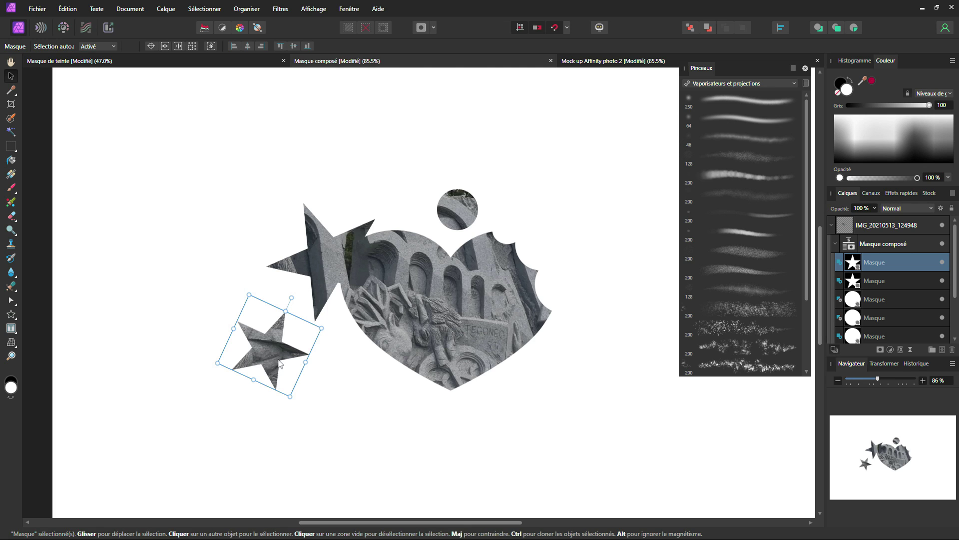
left_click_drag(273, 368, 278, 361)
scroll(397, 343, "down", 2)
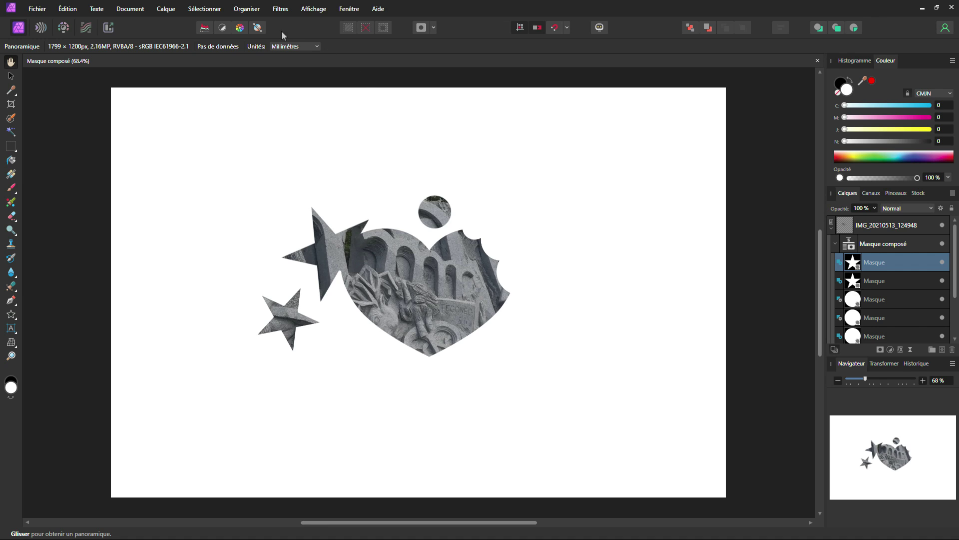
- Cycle the layer selection through the compound mask's sub-masks with the select next layer and select previous layer commands
left_click(212, 10)
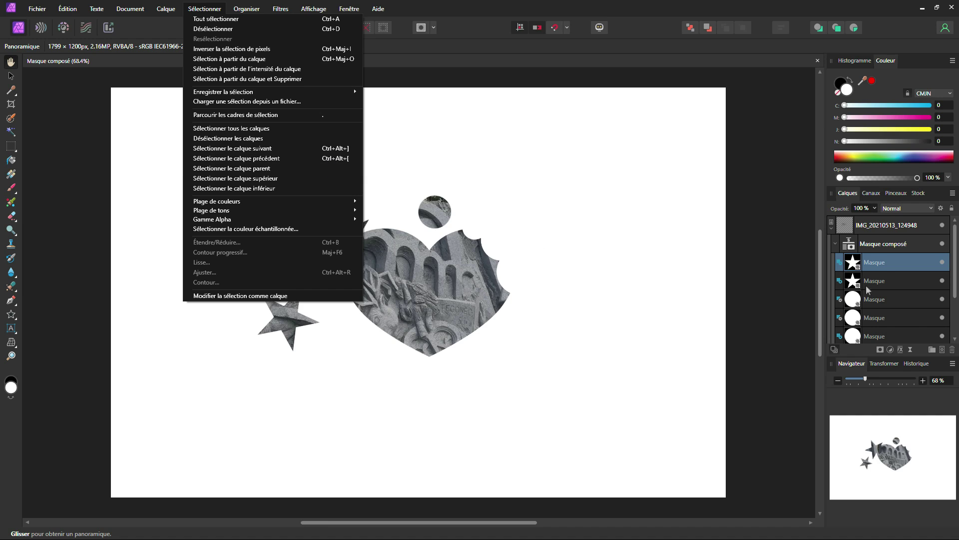
left_click(889, 269)
key("ctrl")
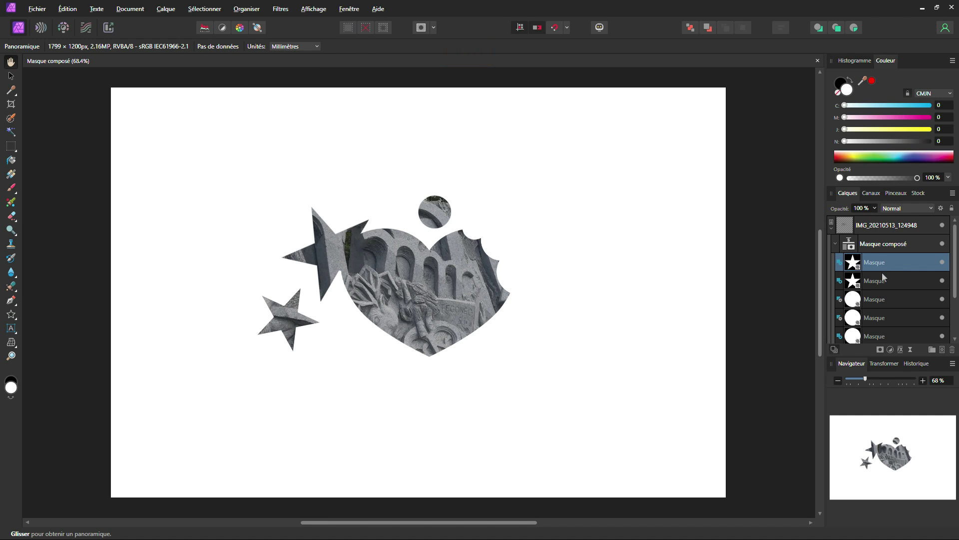
key("ctrl+alt+5")
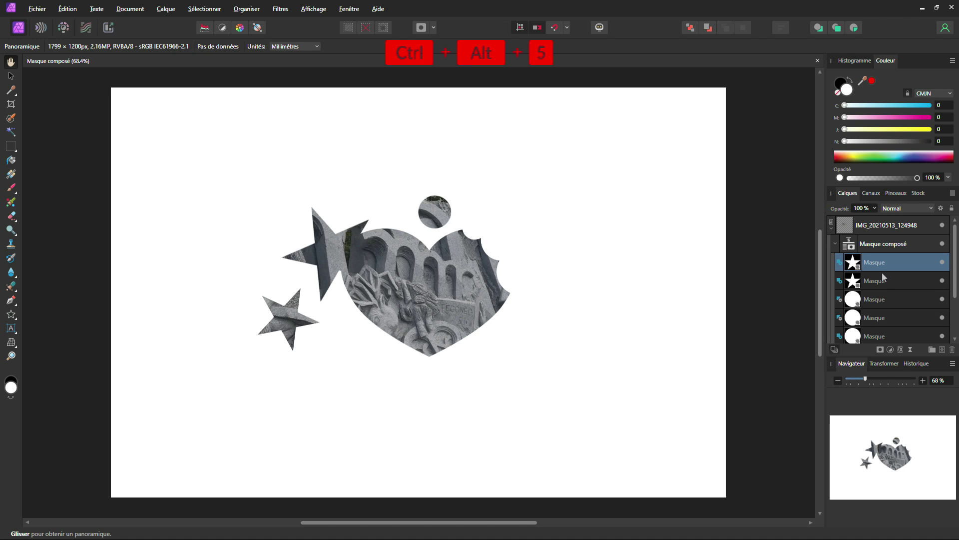
key("ctrl+alt+5")
left_click(882, 277)
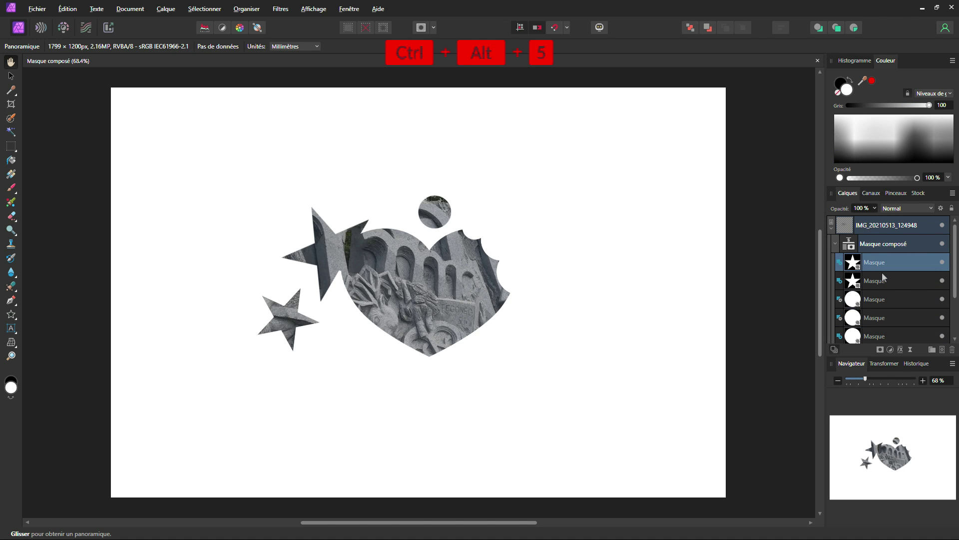
key("ctrl+alt+5")
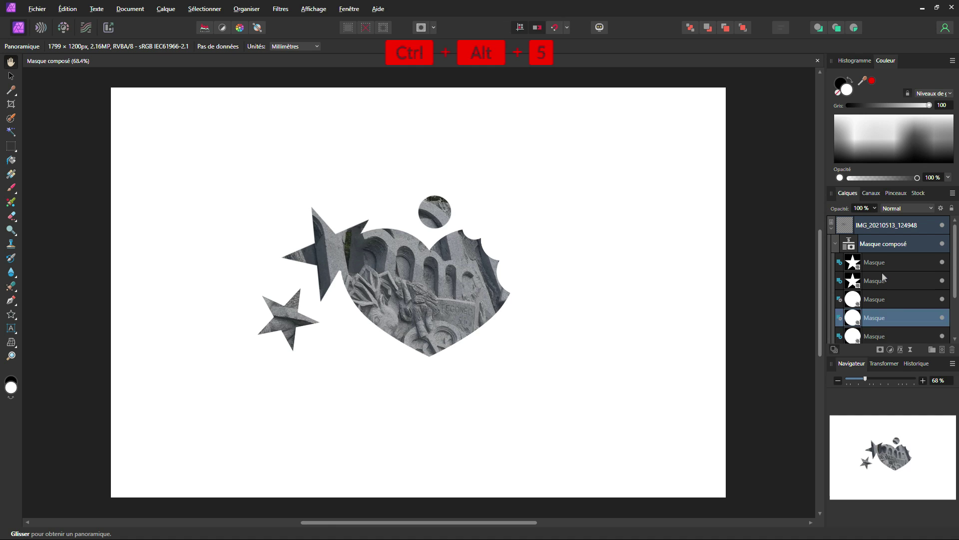
key("ctrl+alt+5")
key("ctrl+alt+5")
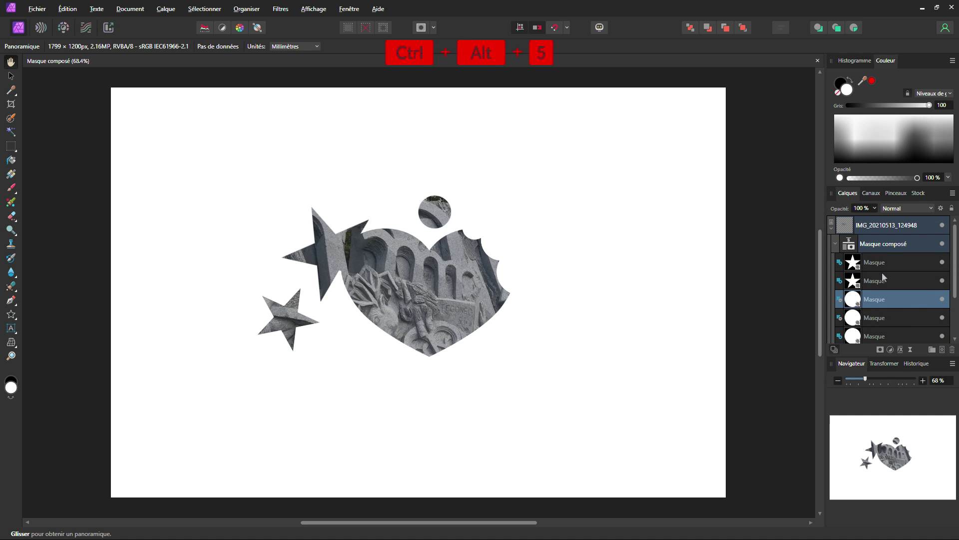
key("ctrl+alt+5")
key("ctrl+alt+5")
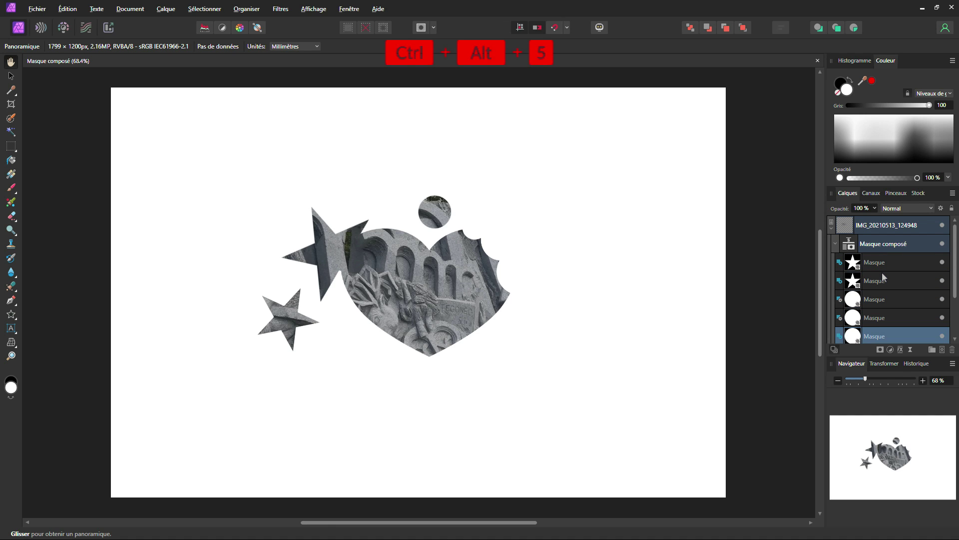
key("ctrl+alt+5")
key("ctrl+alt+5")
key("ctrl+alt+5")
key("ctrl+alt+5")
key("ctrl+alt+5")
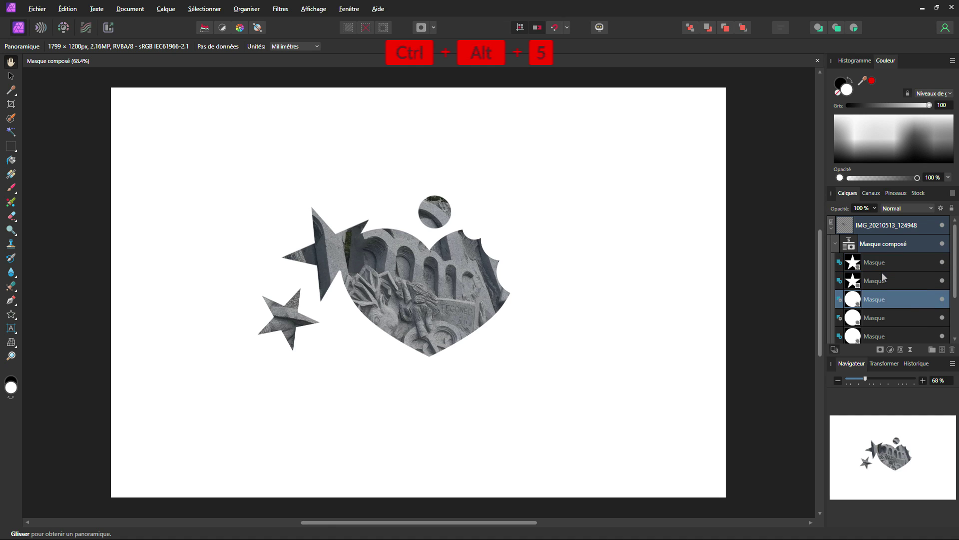
left_click(883, 275)
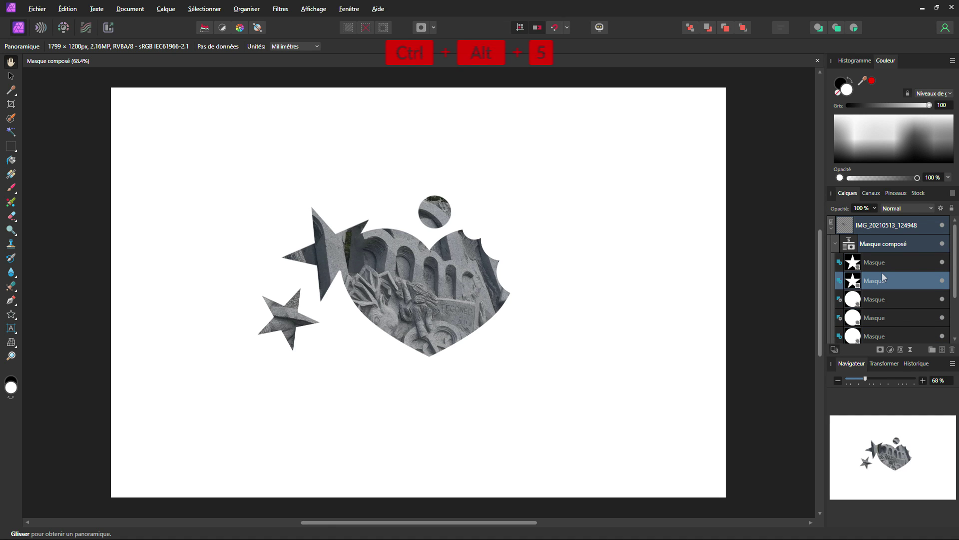
key("ctrl+alt+bracketleft")
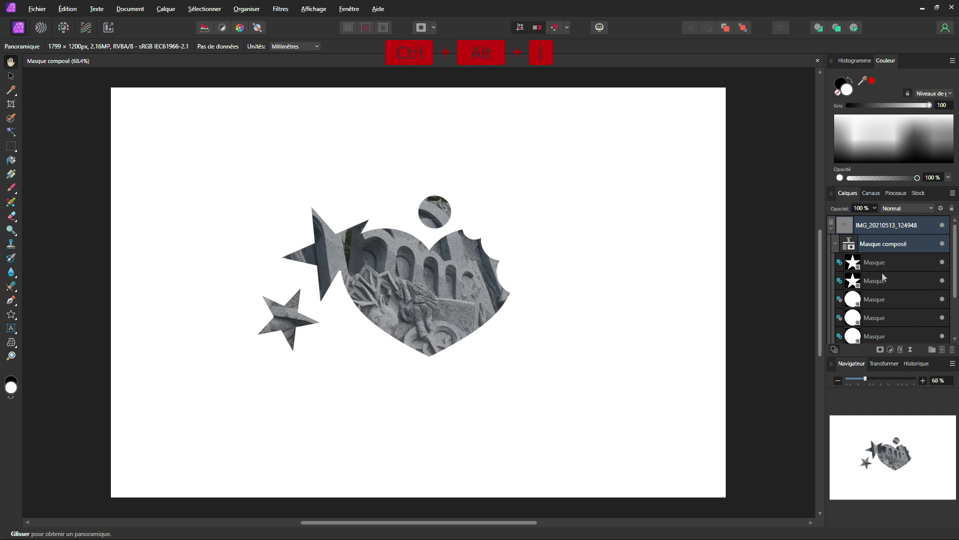
key("ctrl+alt+5")
key("ctrl+alt+5")
key("ctrl+alt+5")
key("ctrl+alt+5")
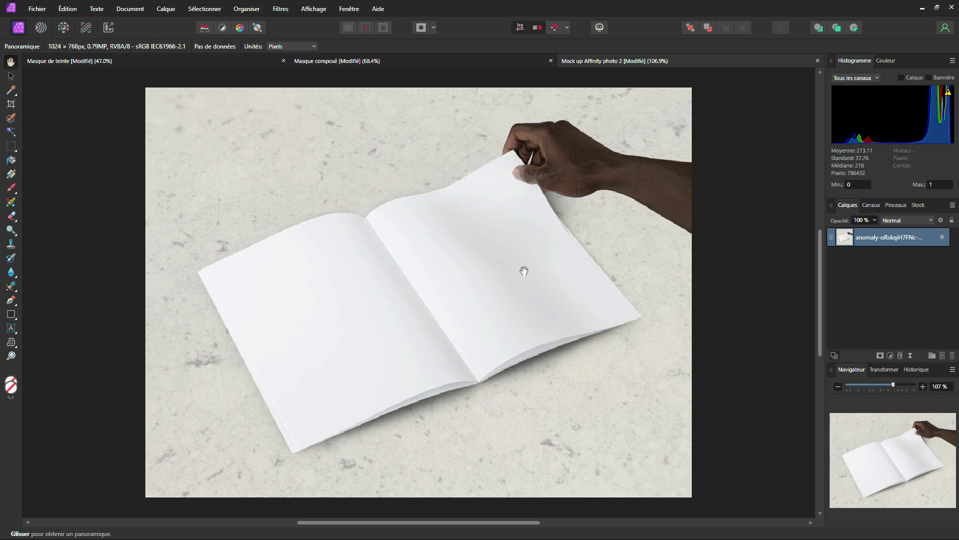
- Place "Créer un labyrinth circulaire.afdesign" into the magazine mock-up and position it over the right-hand page
left_click(45, 10)
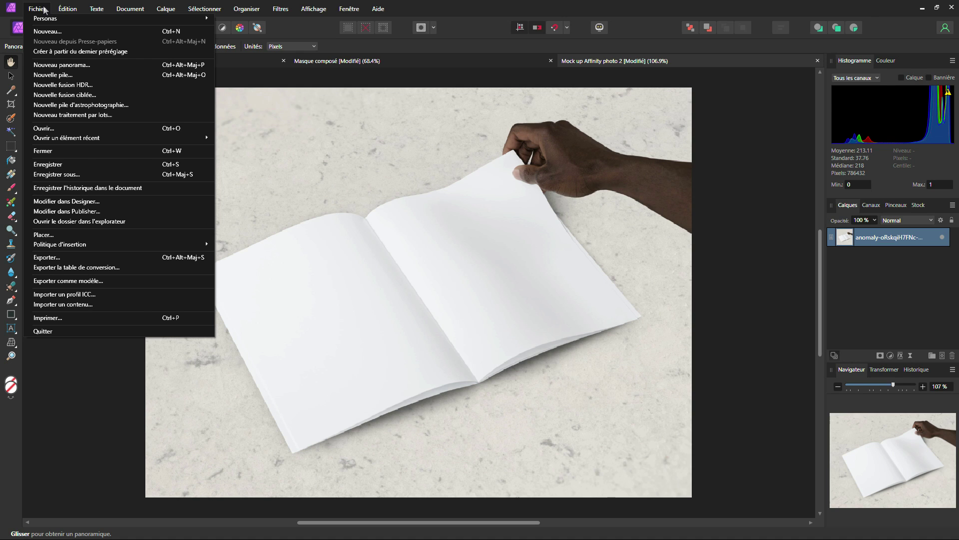
left_click(46, 235)
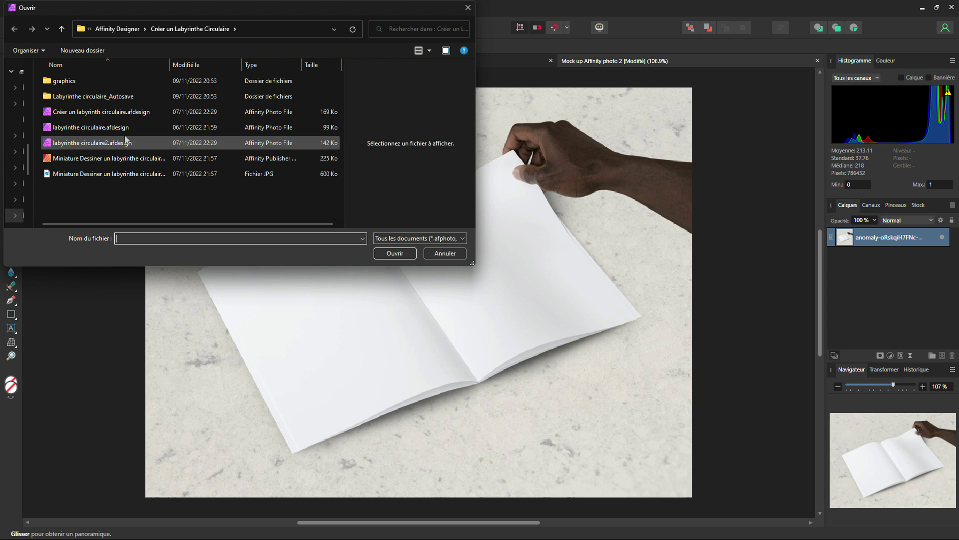
left_click(125, 114)
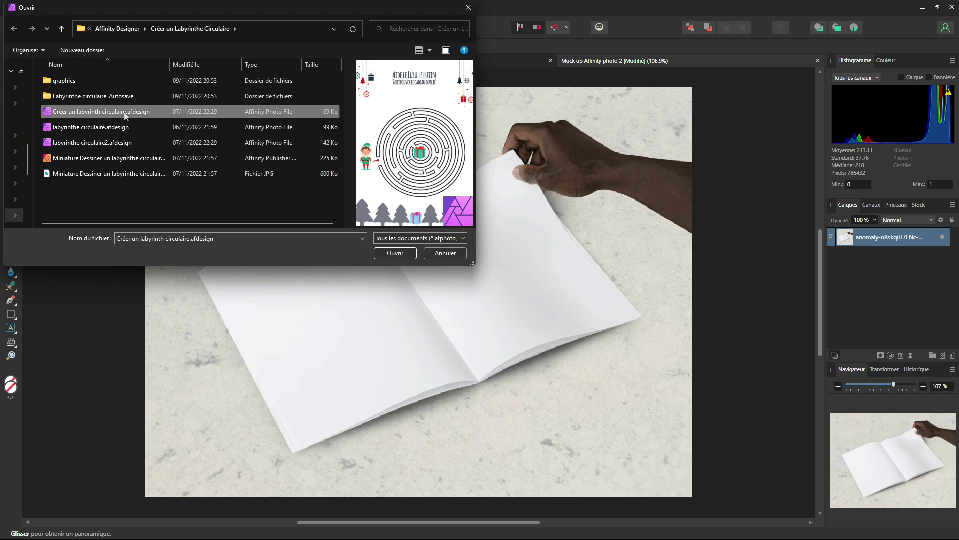
left_click(395, 253)
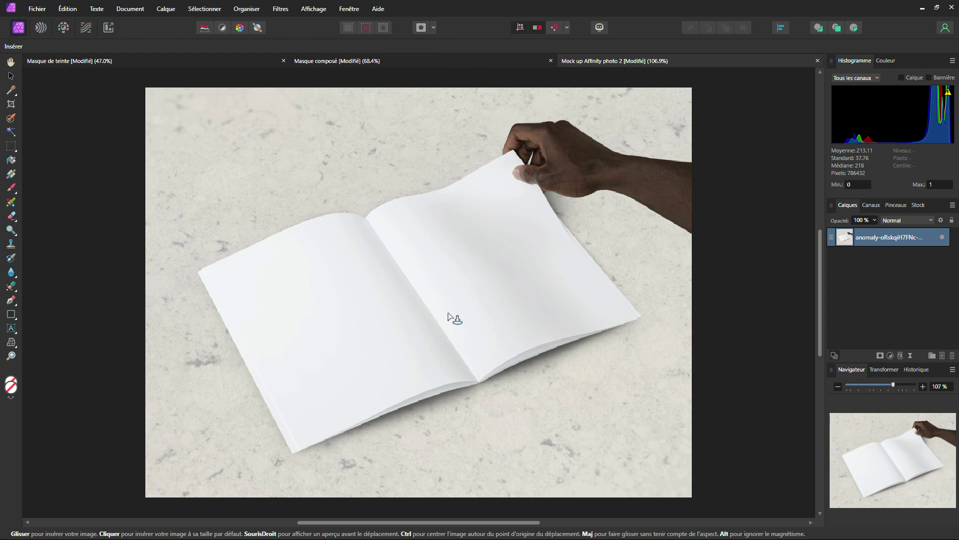
left_click_drag(368, 131, 610, 331)
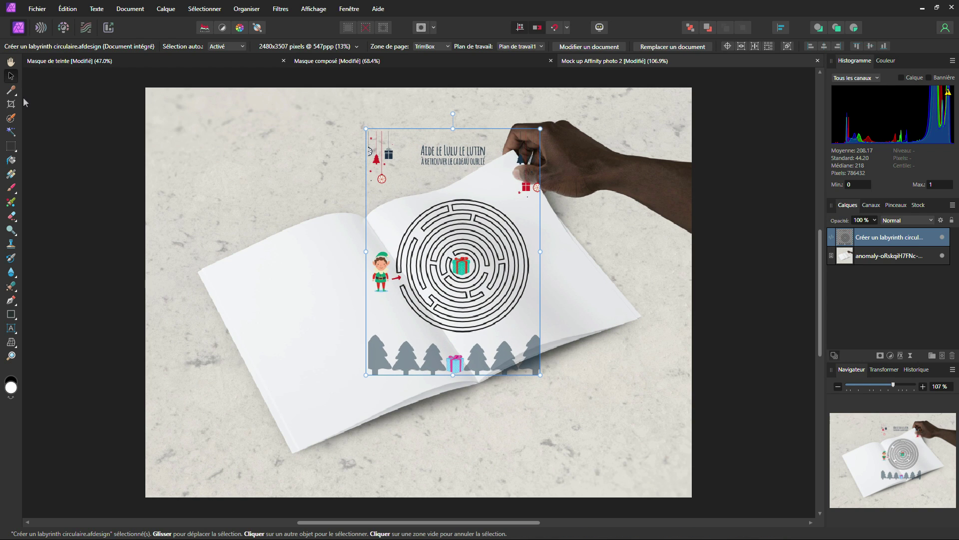
left_click_drag(495, 264, 555, 272)
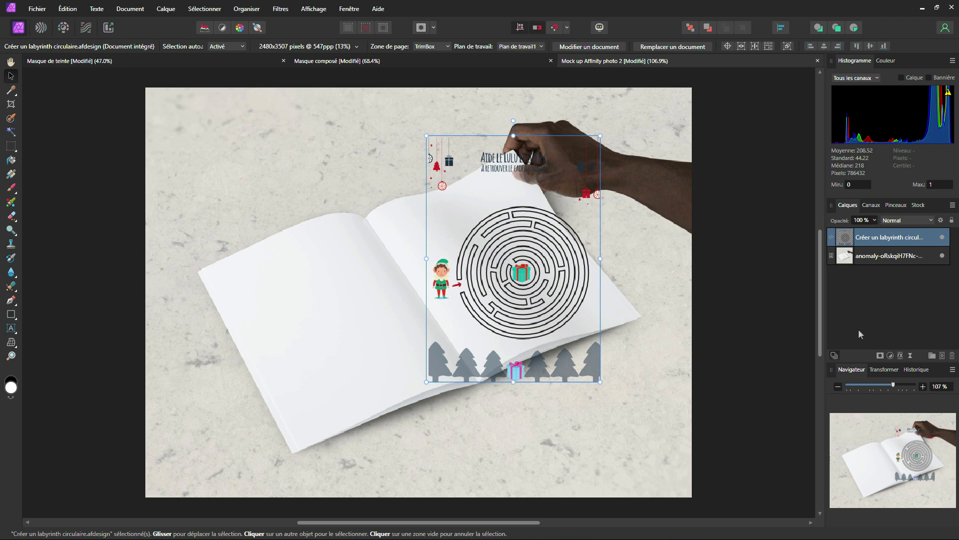
- Add a live Grille déformante (mesh warp) to the maze artwork and move its upper-left corner to the fold's top, bending the top edge upward
left_click(911, 355)
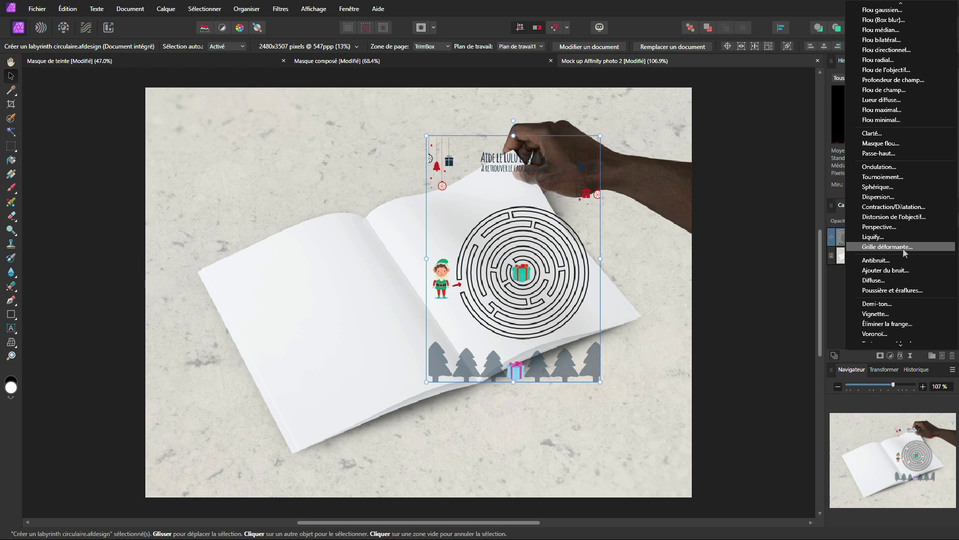
left_click(903, 248)
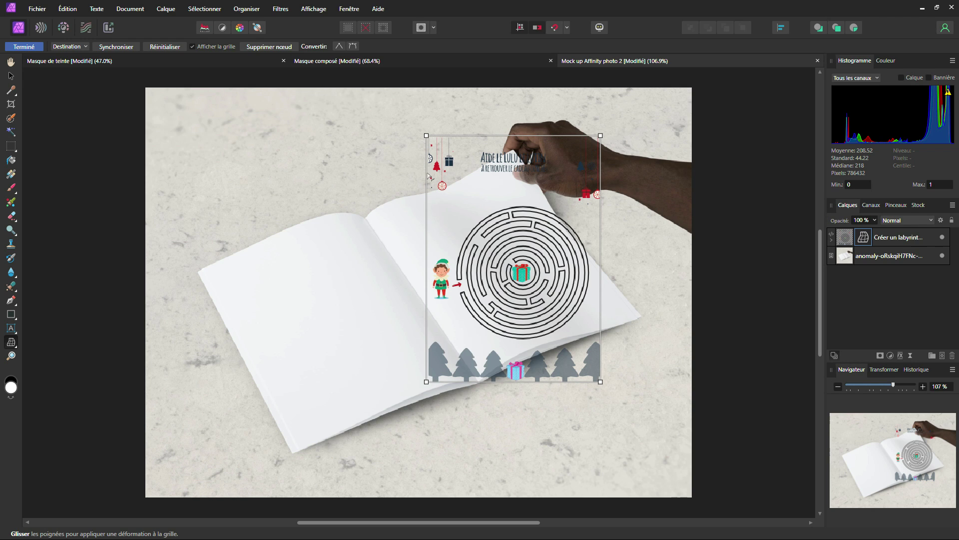
left_click_drag(427, 136, 370, 213)
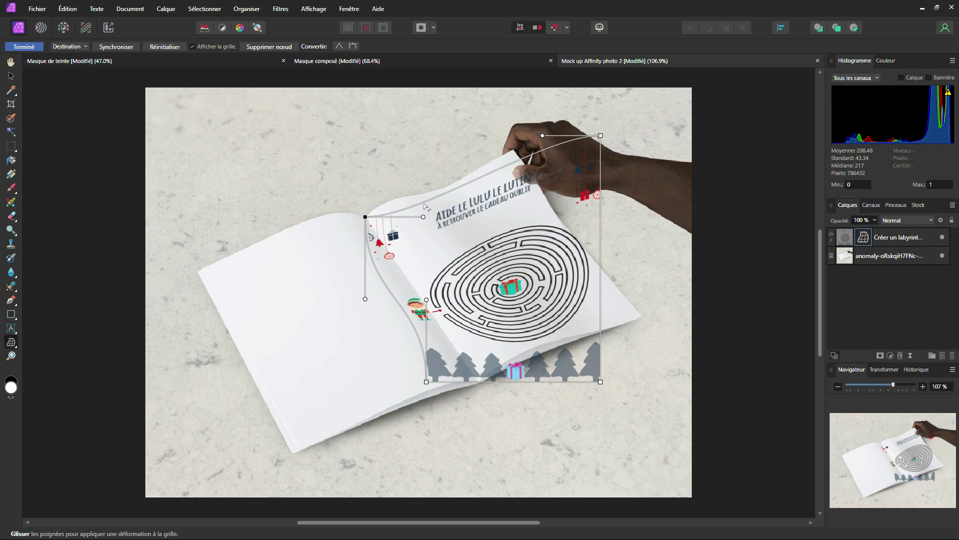
scroll(425, 209, "up", 3)
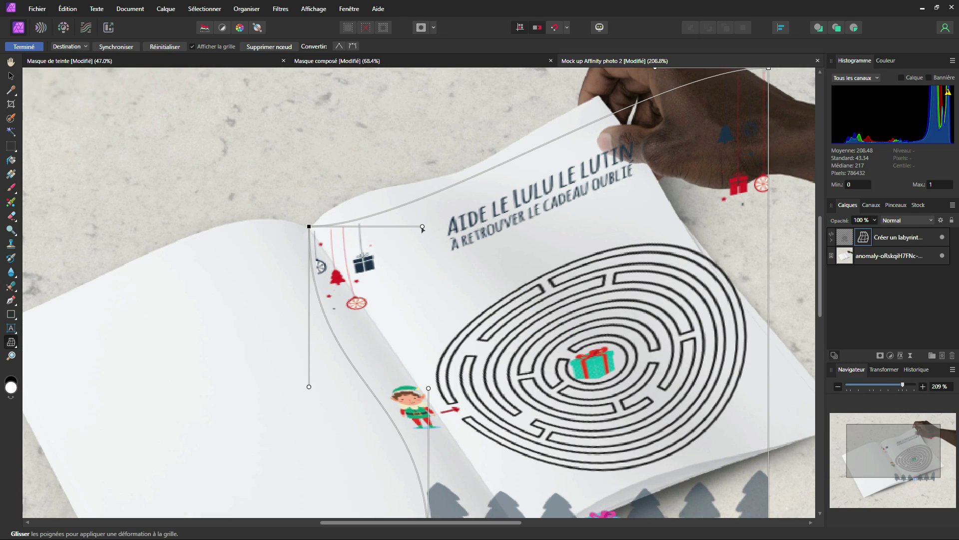
left_click_drag(422, 229, 410, 184)
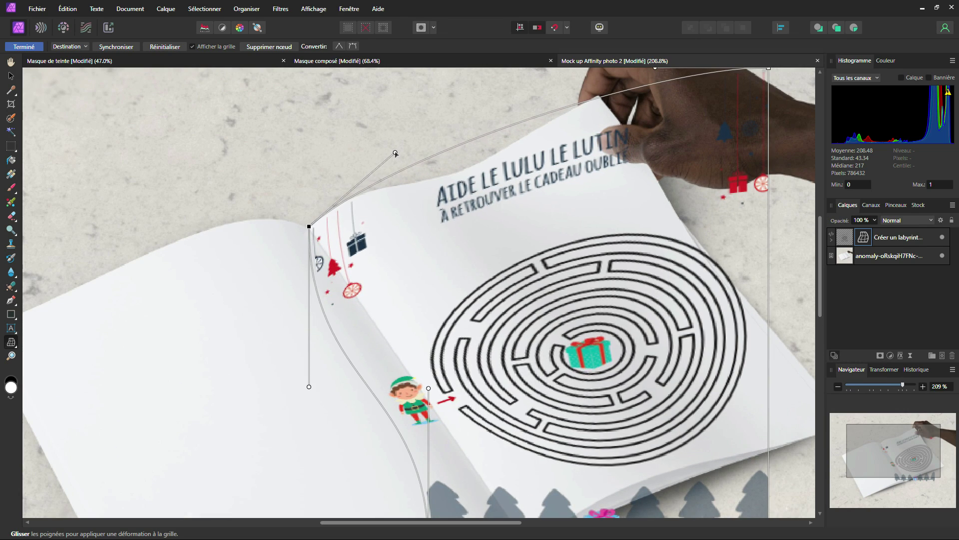
- Move the mesh's lower-left corner to the bottom of the fold and adjust the left edge's curve handles to follow the spine
scroll(552, 186, "down", 3)
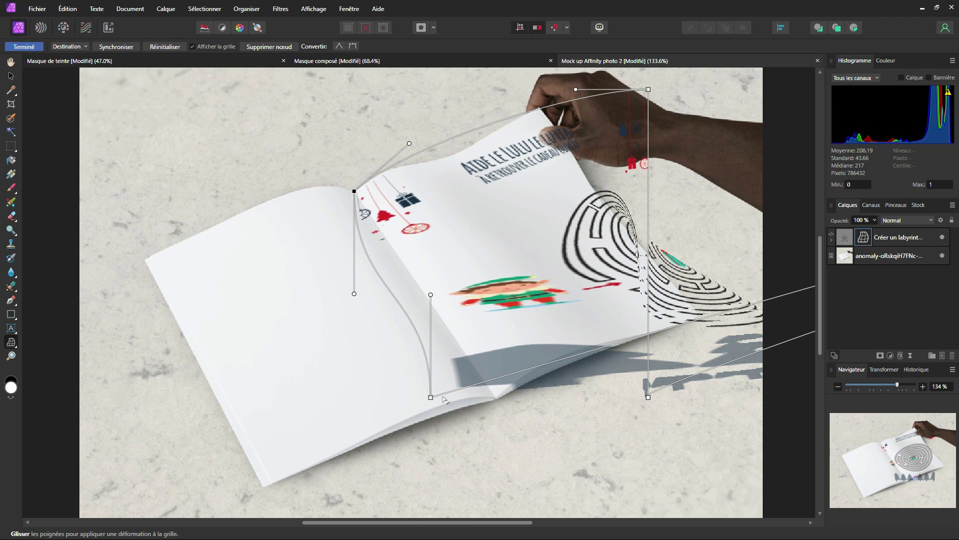
left_click(443, 398)
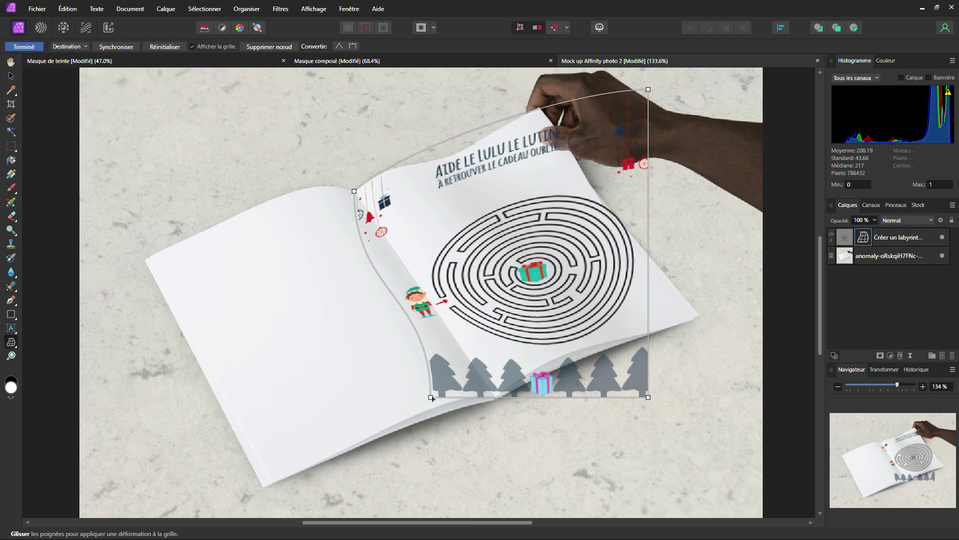
left_click_drag(431, 397, 494, 395)
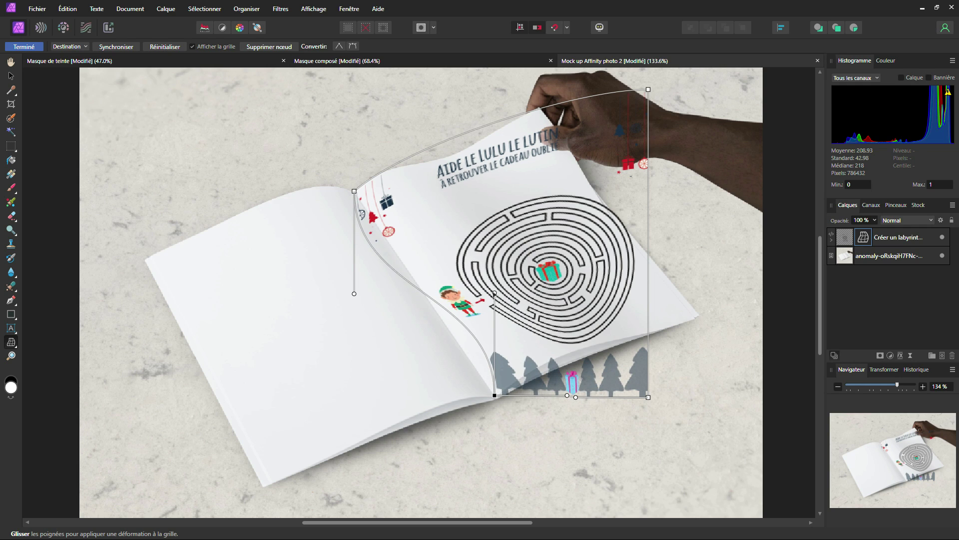
left_click_drag(495, 293, 453, 316)
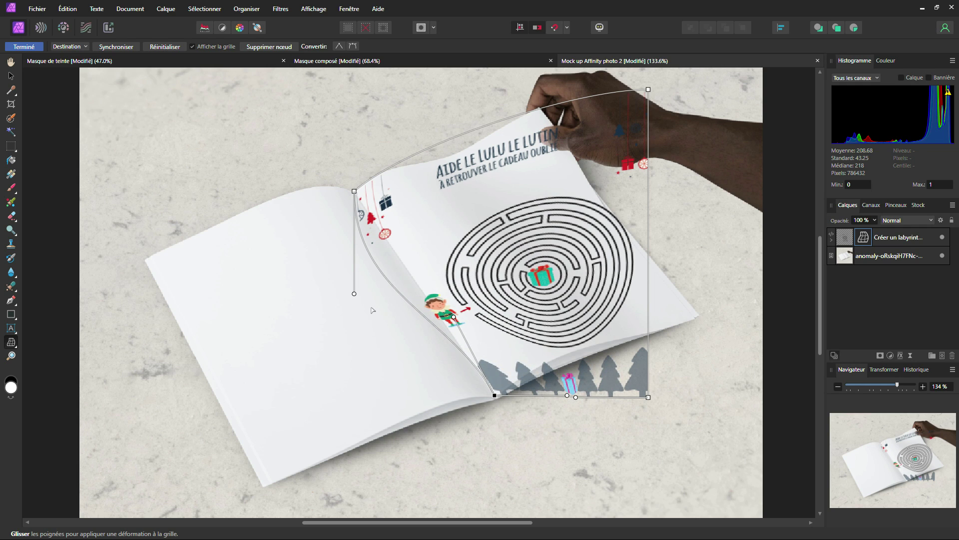
left_click_drag(354, 294, 379, 238)
left_click_drag(454, 318, 452, 326)
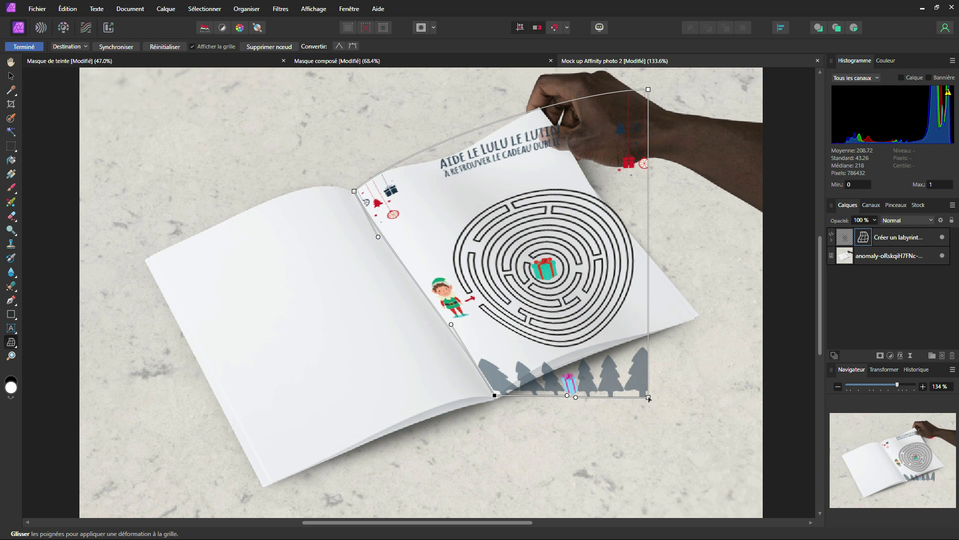
- Move the mesh's lower-right corner onto the page's lower-right corner and bend the bottom edge along the page
left_click_drag(648, 397, 694, 319)
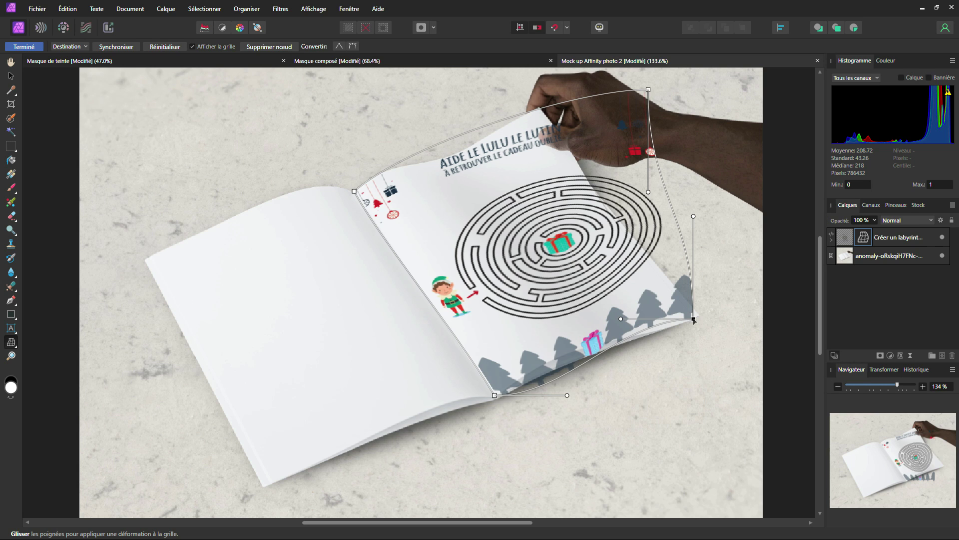
left_click_drag(567, 396, 556, 357)
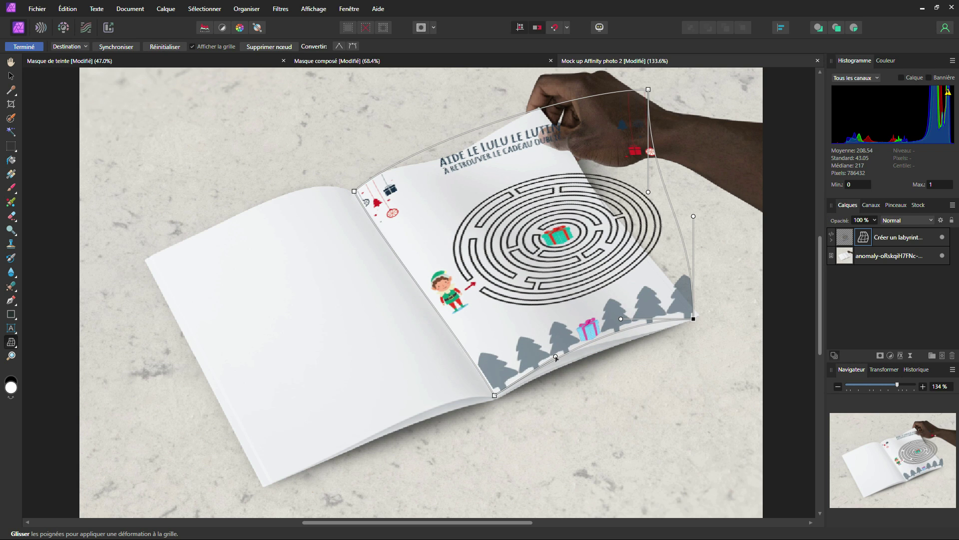
- Fit the mesh's upper-right corner to the page's upper-right corner and adjust the right edge's curve handles to follow the page's outer edge
scroll(697, 333, "up", 3)
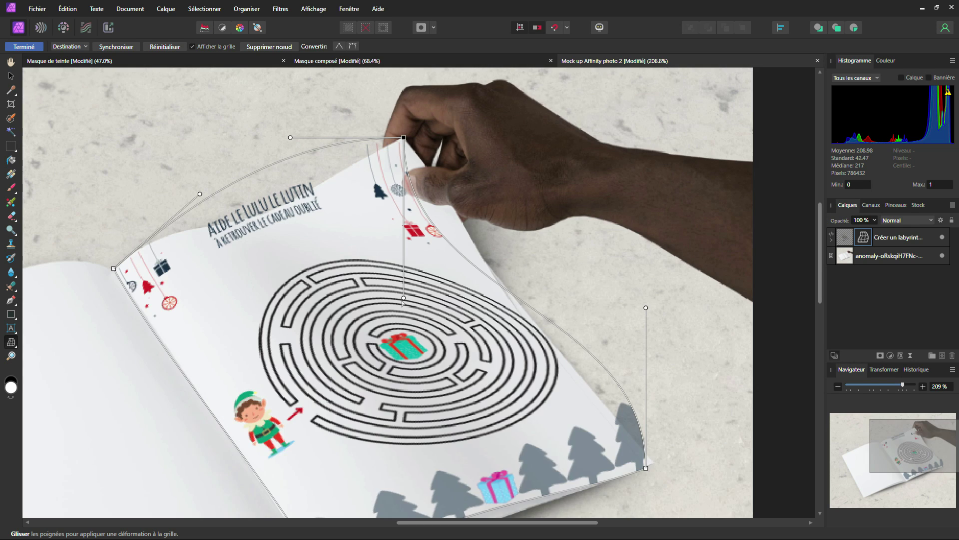
left_click_drag(404, 300, 441, 196)
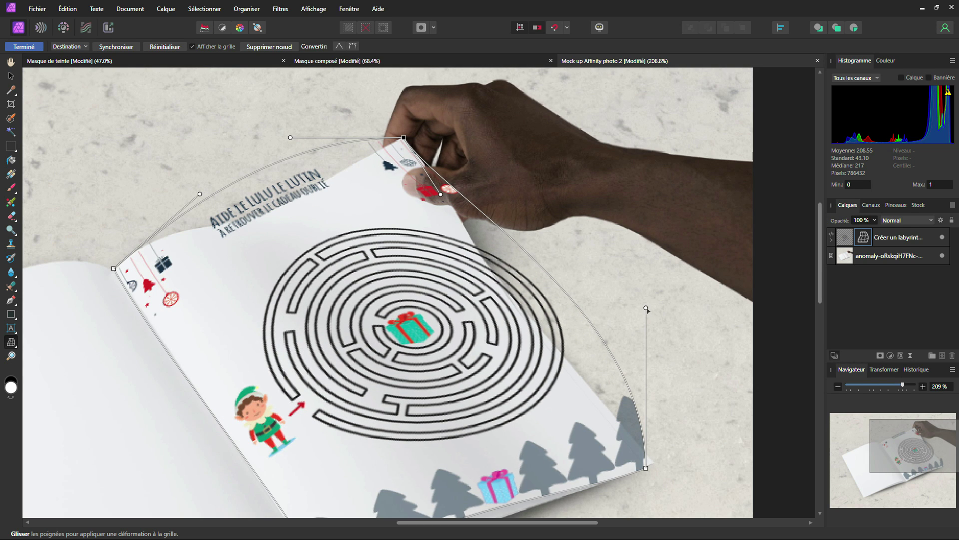
left_click_drag(646, 308, 516, 323)
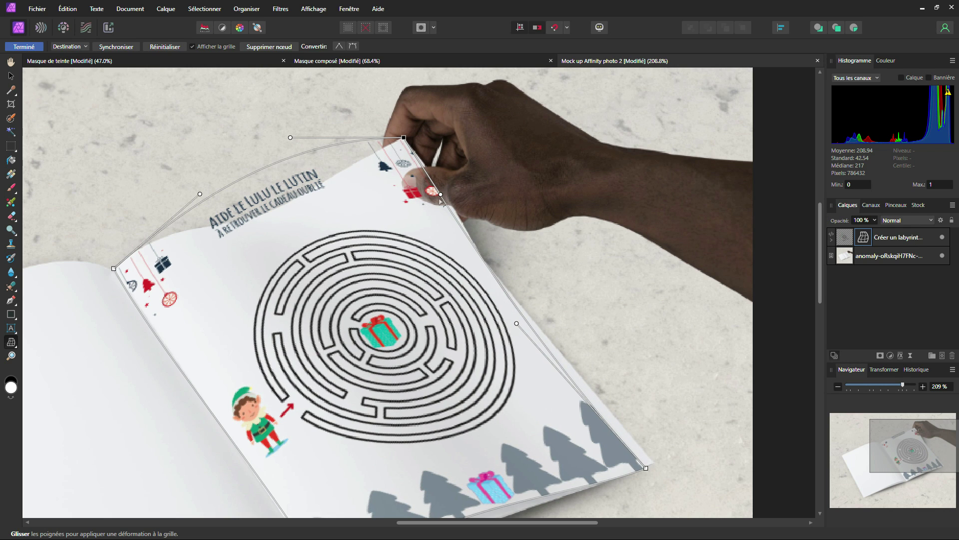
left_click_drag(441, 195, 454, 201)
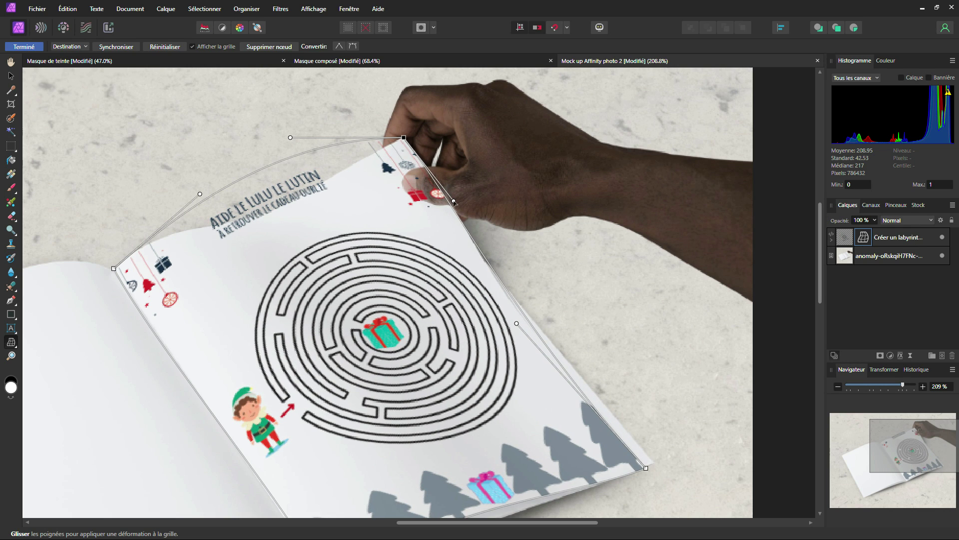
left_click_drag(517, 324, 508, 324)
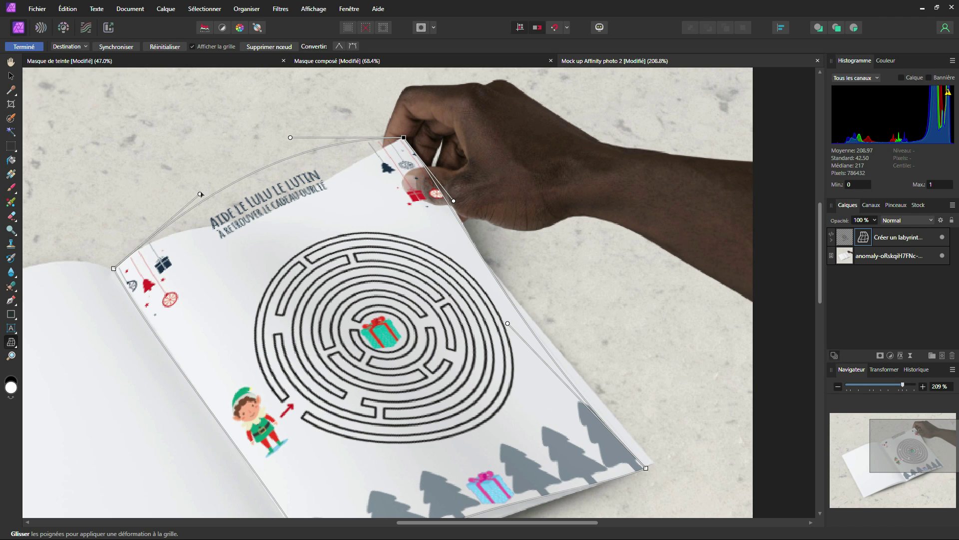
- Adjust the top edge's curve handles and nudge the upper-right corner so the mesh follows the curved top of the page
left_click_drag(199, 194, 169, 223)
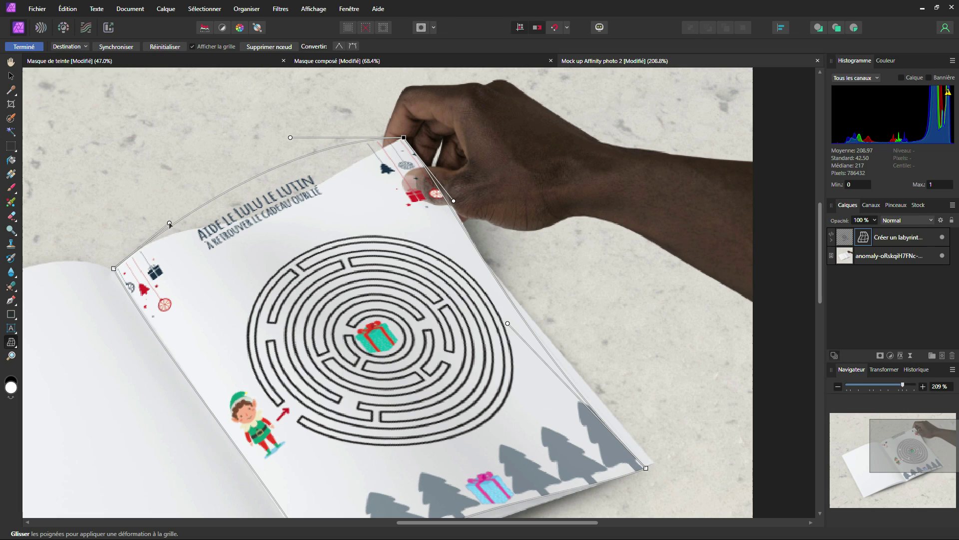
left_click_drag(290, 139, 253, 257)
left_click_drag(170, 222, 210, 191)
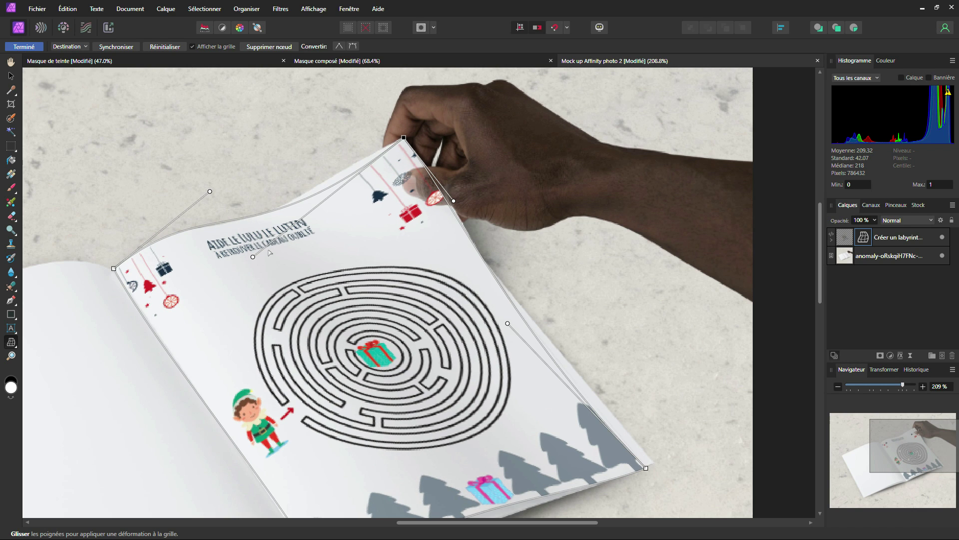
left_click_drag(253, 257, 231, 259)
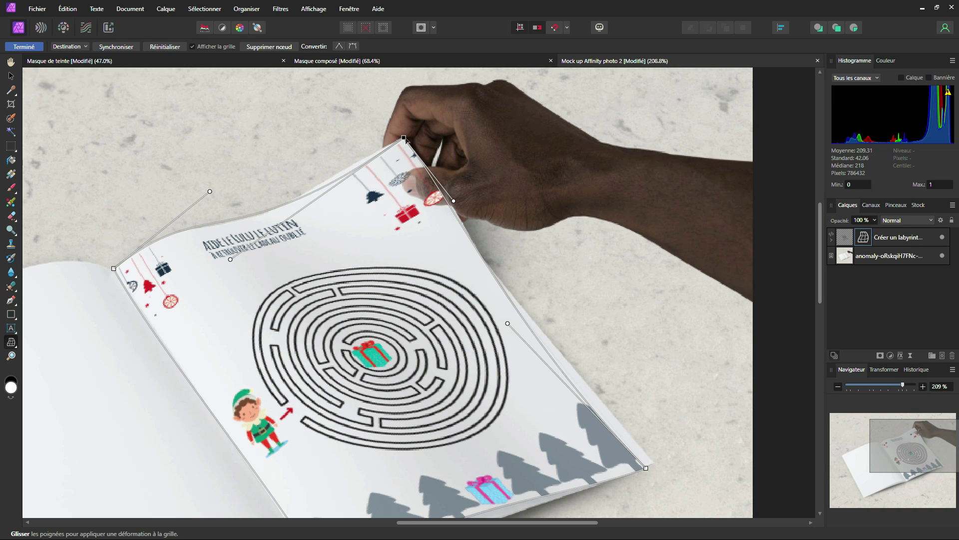
left_click_drag(404, 137, 402, 135)
left_click_drag(229, 259, 261, 250)
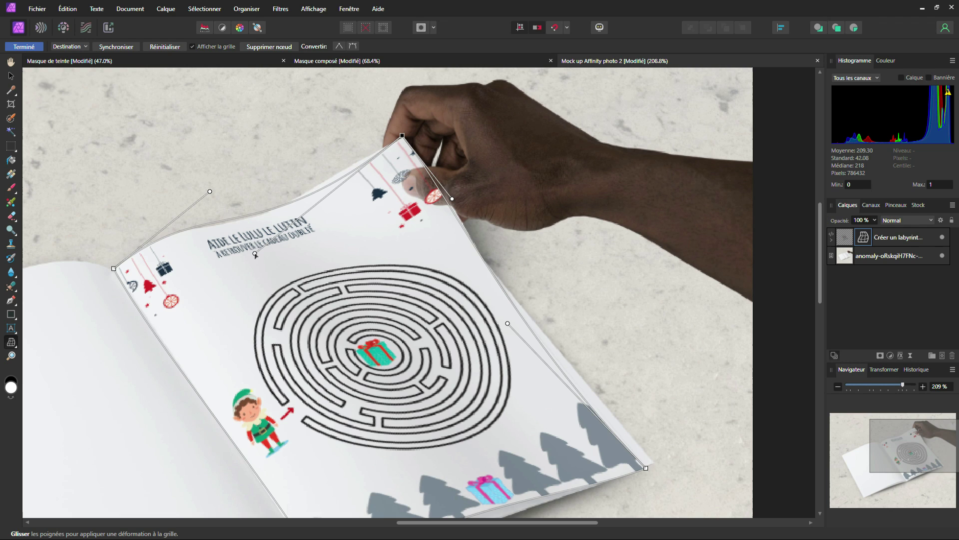
- Add a mesh node on the top edge near the upper-right corner, refine its curve against the page, and finish the mesh editing
scroll(261, 248, "down", 4)
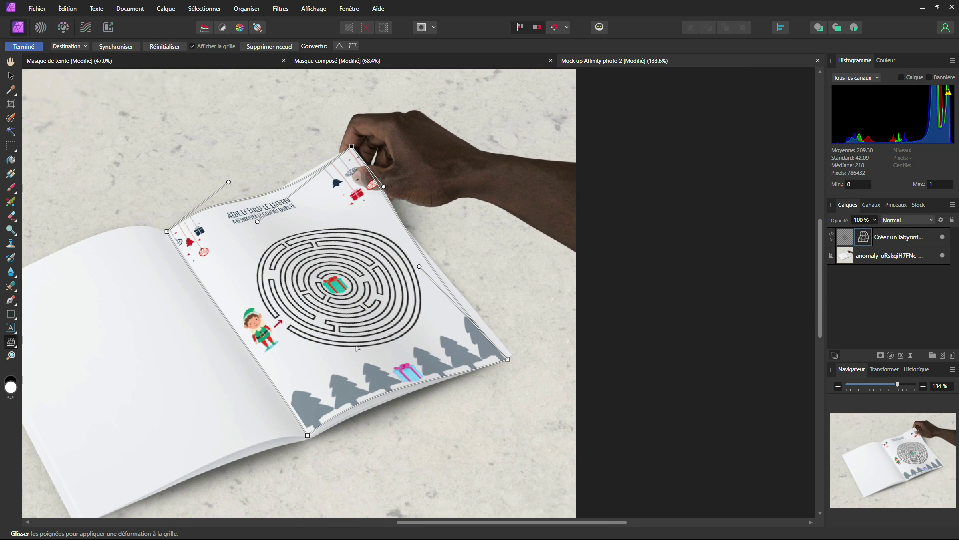
scroll(275, 162, "up", 1)
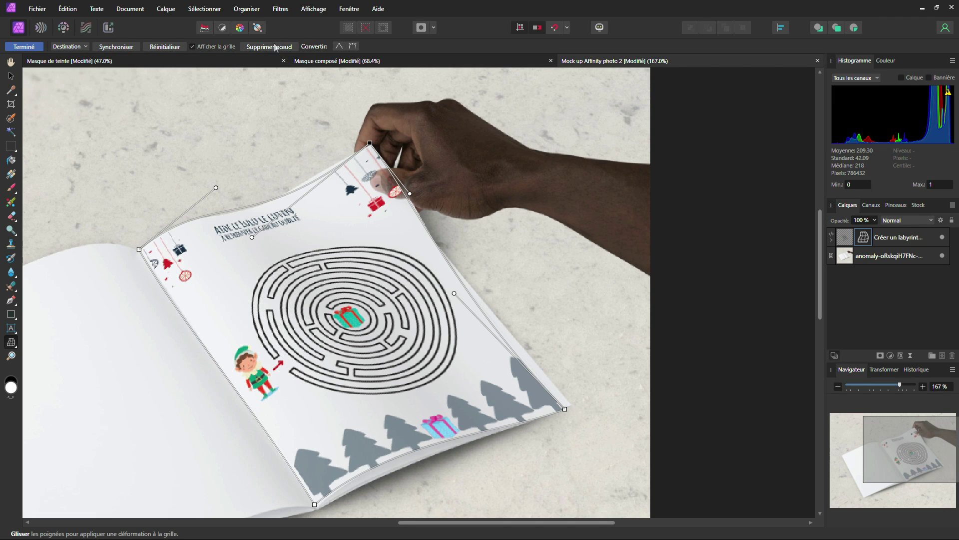
scroll(354, 199, "up", 2)
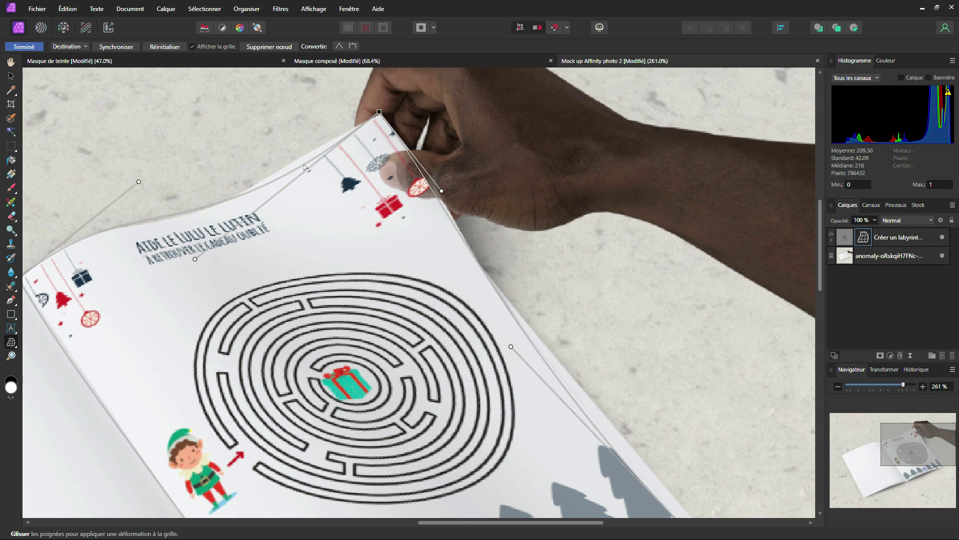
left_click(305, 167)
left_click_drag(304, 166, 300, 159)
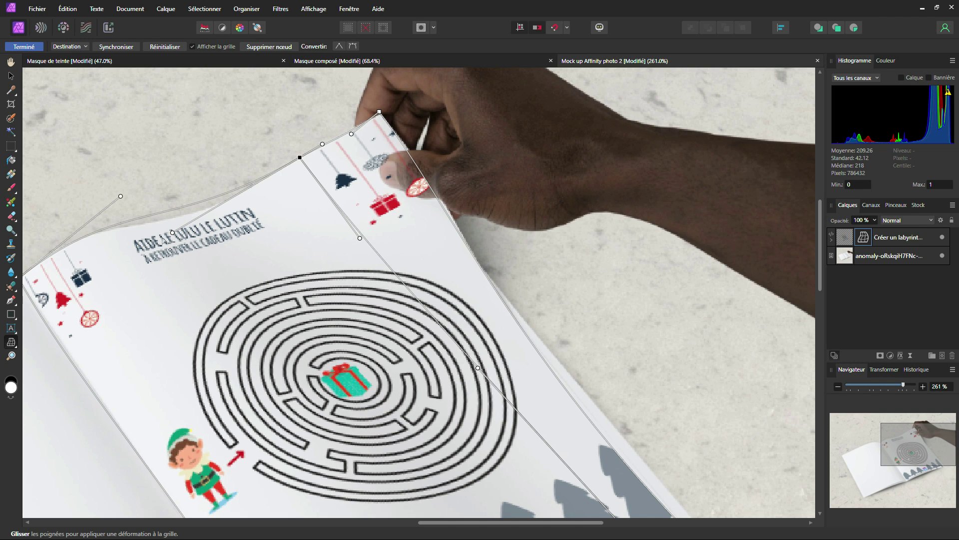
left_click_drag(173, 234, 177, 250)
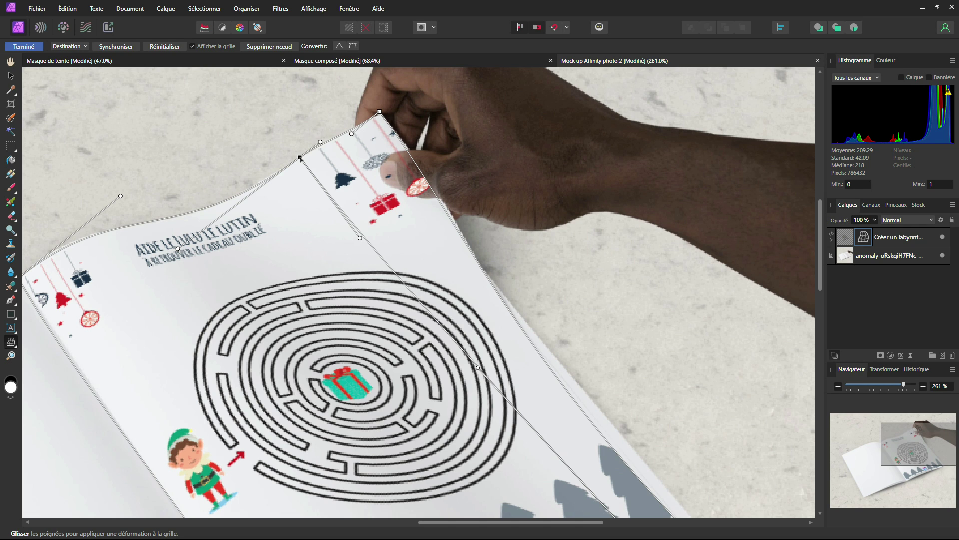
left_click_drag(300, 158, 350, 133)
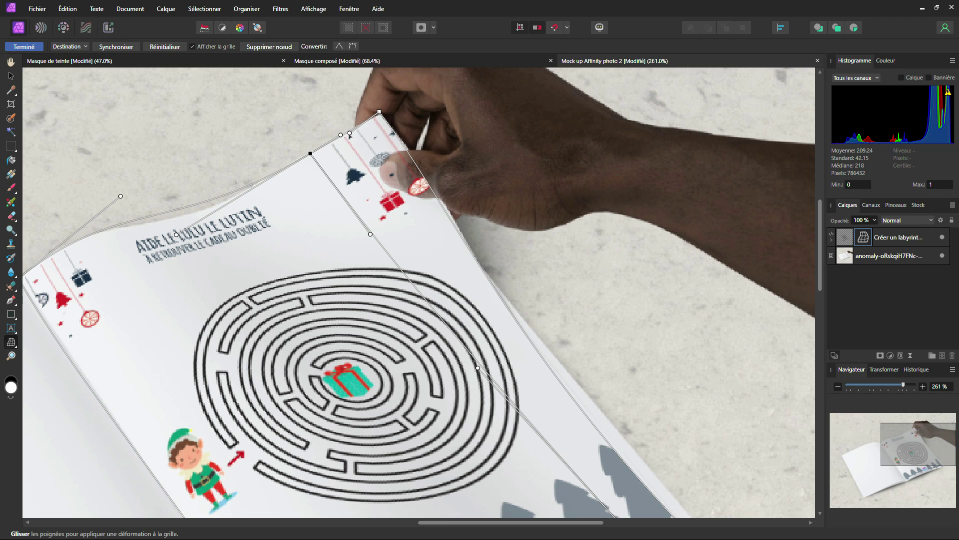
left_click_drag(121, 196, 129, 192)
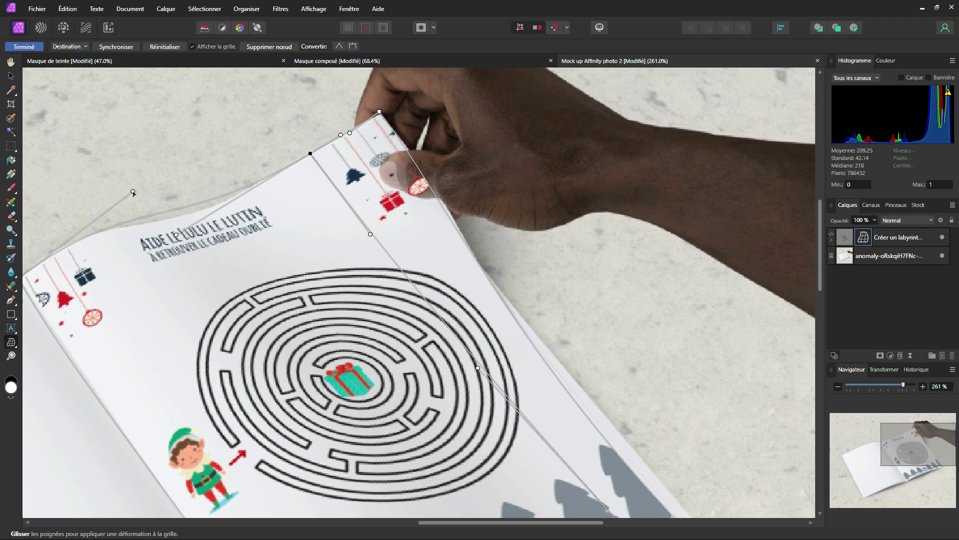
left_click_drag(176, 234, 203, 241)
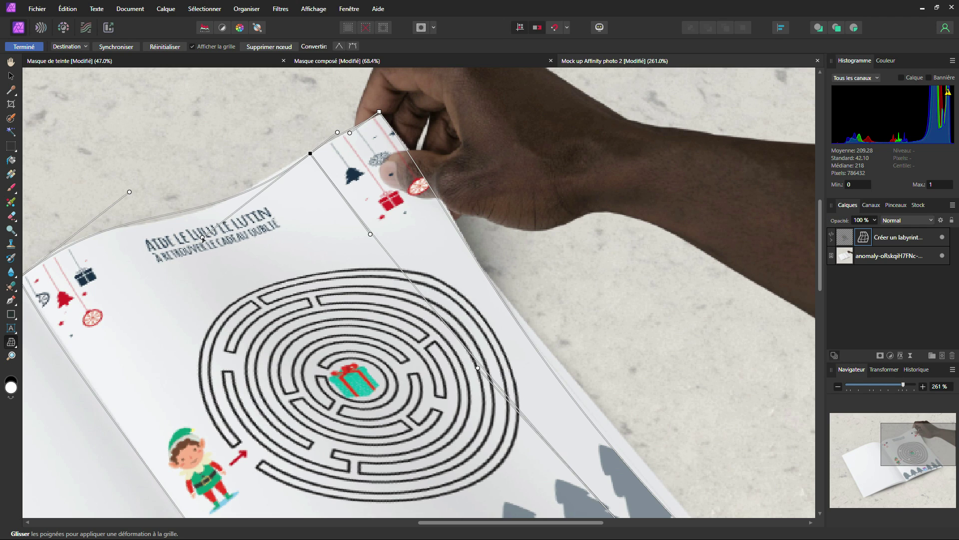
scroll(244, 283, "down", 3)
left_click_drag(327, 318, 348, 217)
left_click_drag(346, 179, 349, 196)
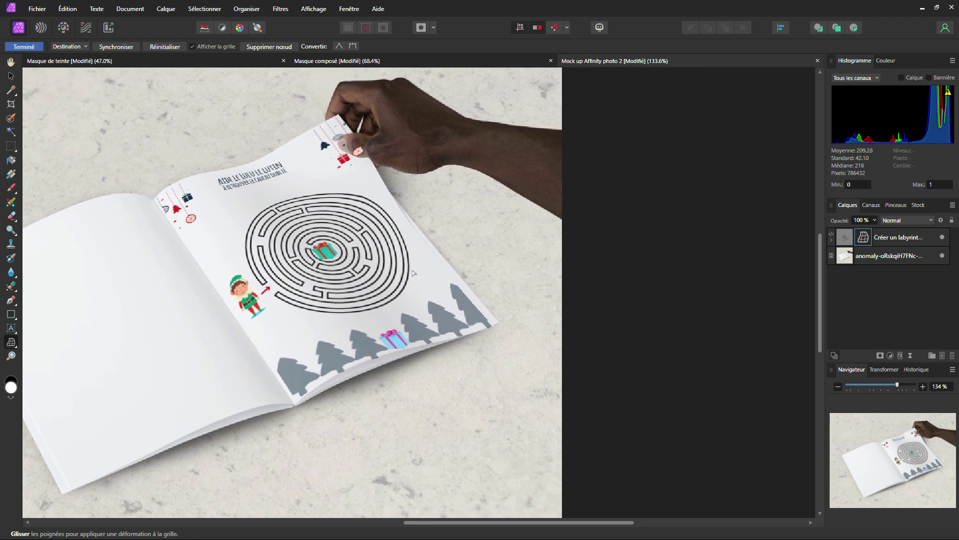
key("v")
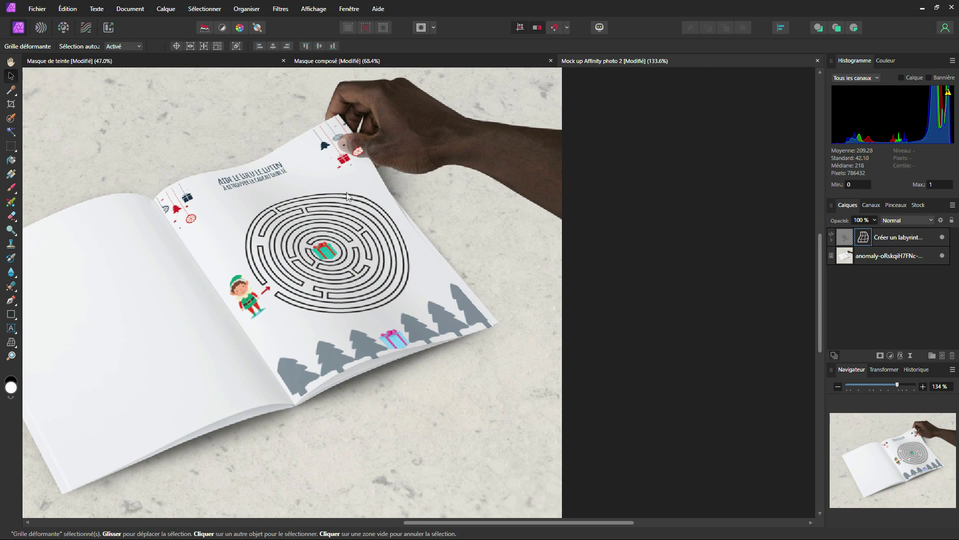
- Add a Masque (mask) to the placed maze artwork layer
left_click(851, 244)
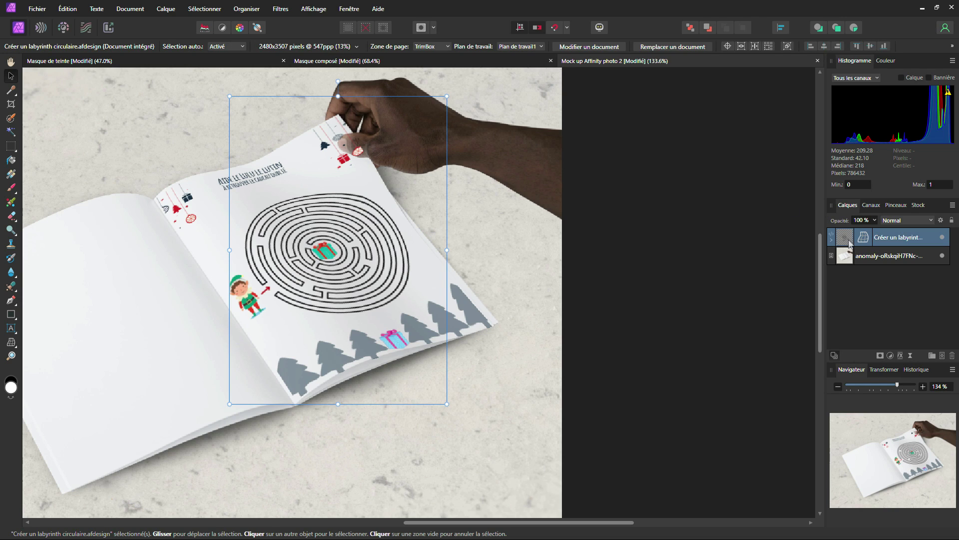
left_click(885, 356)
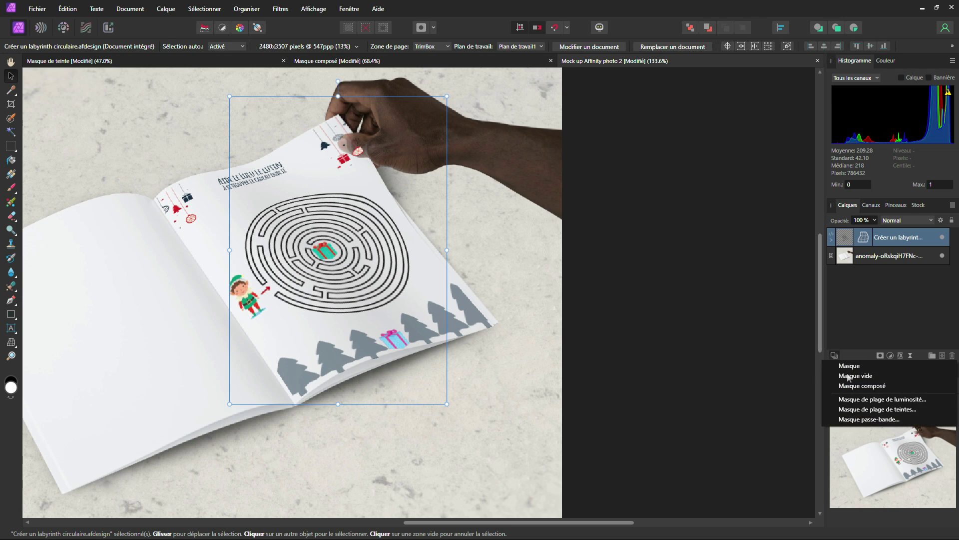
left_click(850, 369)
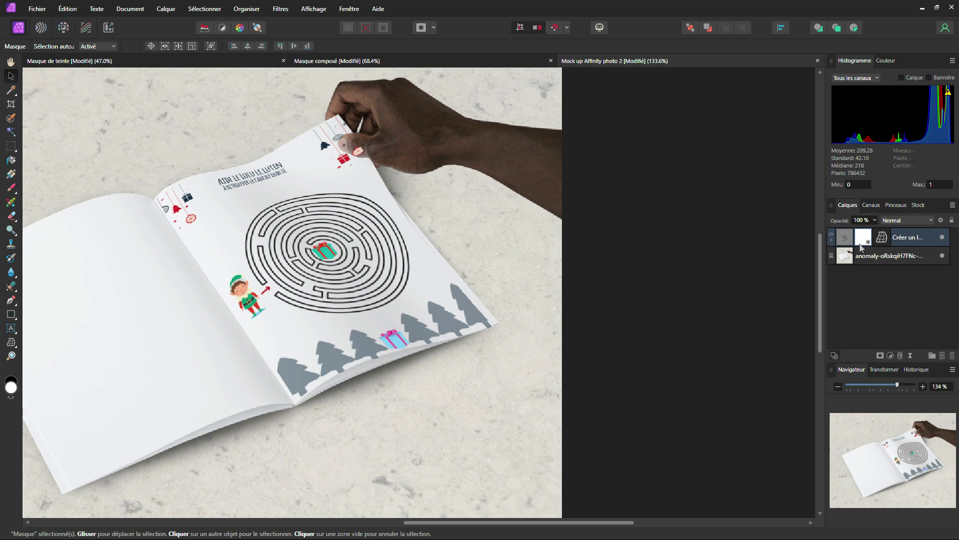
- Paint black on the mask with the 16 px Basique brush to hide the artwork overlapping the hand at the page corner
scroll(348, 149, "up", 5)
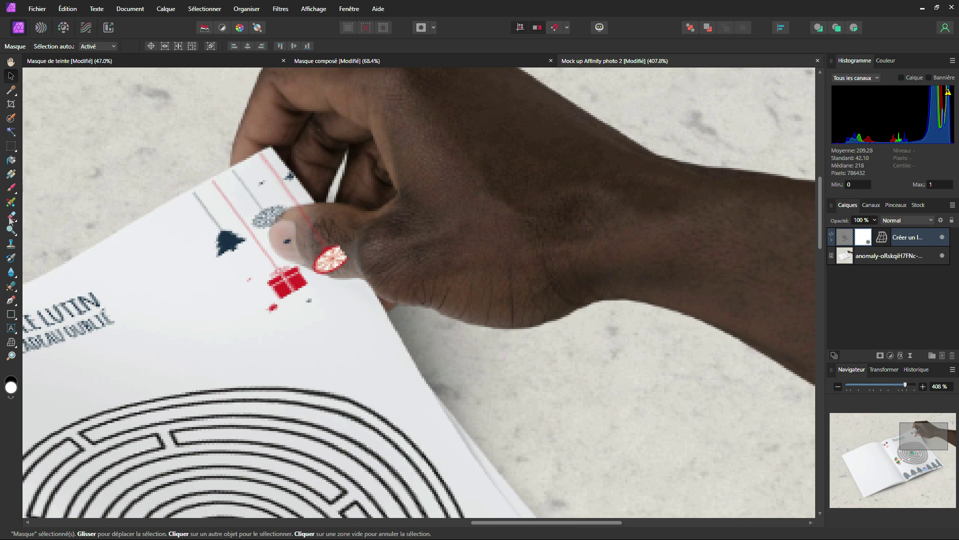
left_click(11, 188)
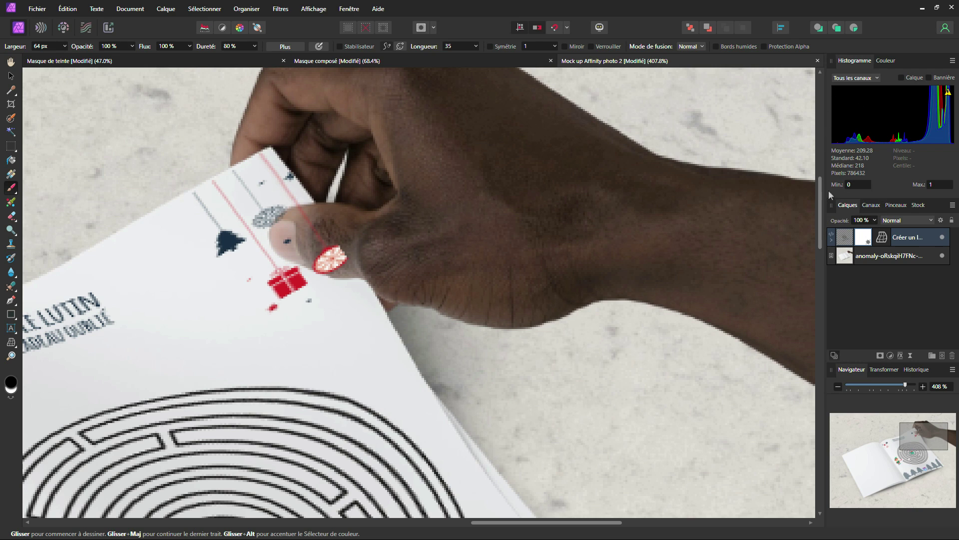
left_click(895, 205)
left_click(880, 221)
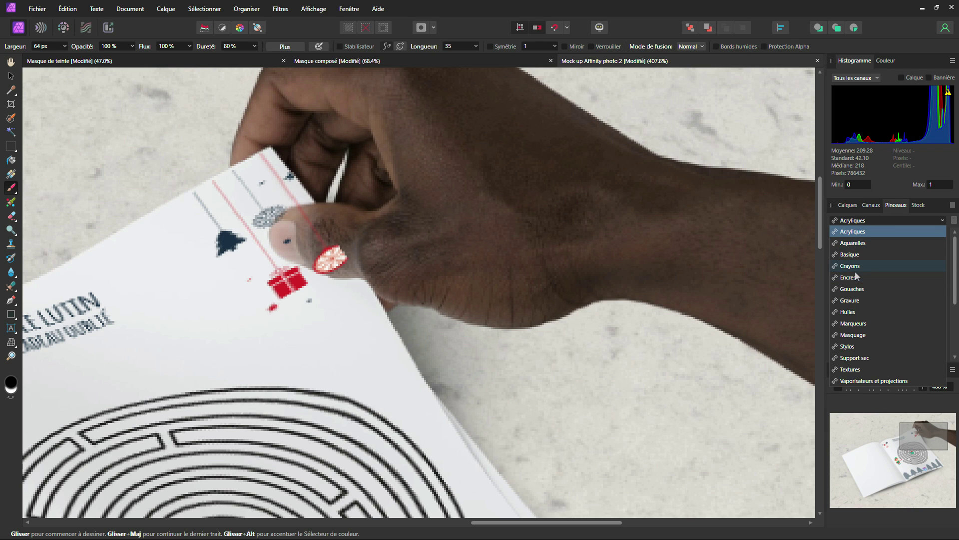
left_click(852, 256)
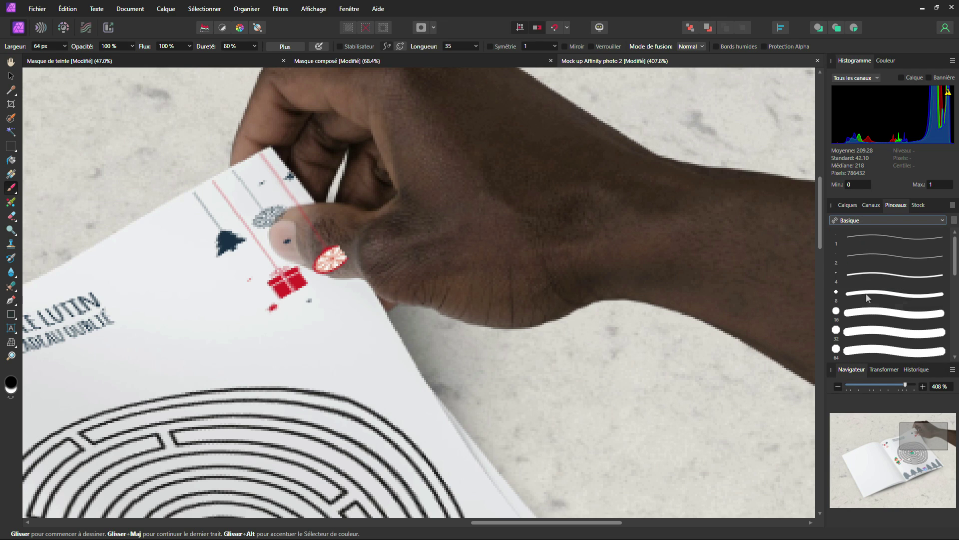
left_click(879, 313)
mouse_move(307, 231)
left_mouse_down()
mouse_move(337, 253)
mouse_move(316, 257)
mouse_move(331, 263)
mouse_move(318, 230)
mouse_move(292, 222)
mouse_move(286, 241)
mouse_move(321, 245)
mouse_move(316, 232)
mouse_move(283, 227)
mouse_move(316, 225)
left_mouse_up()
scroll(415, 245, "down", 5)
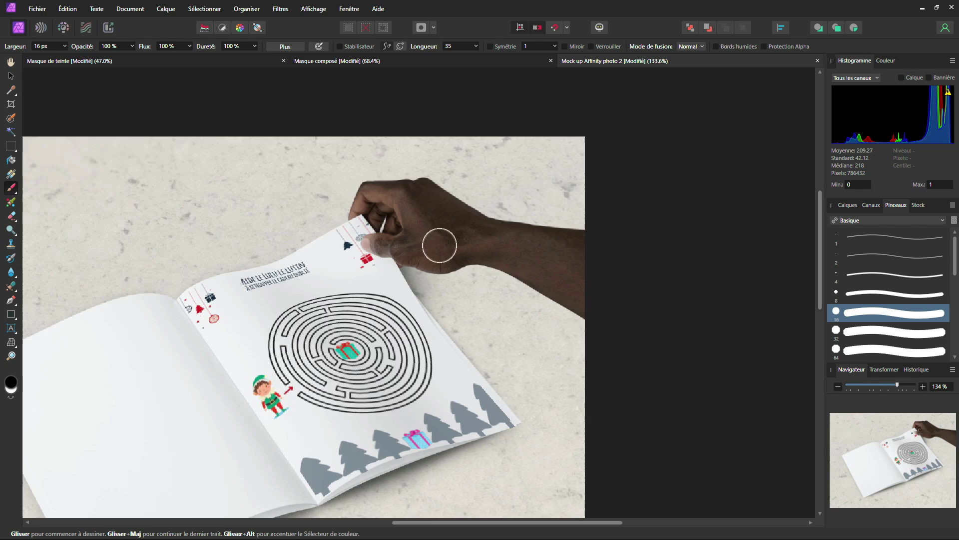
scroll(440, 245, "down", 2)
left_click_drag(440, 245, 482, 212)
scroll(439, 283, "up", 2)
left_click_drag(435, 288, 429, 296)
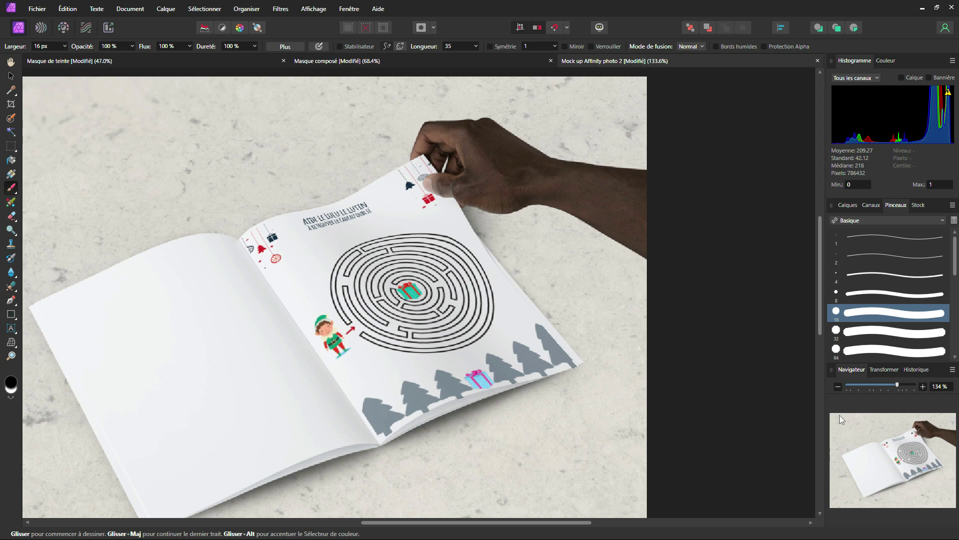
- Open the embedded maze document and correct the title's first line to "Aides le Lulu le lutin"
left_click(848, 205)
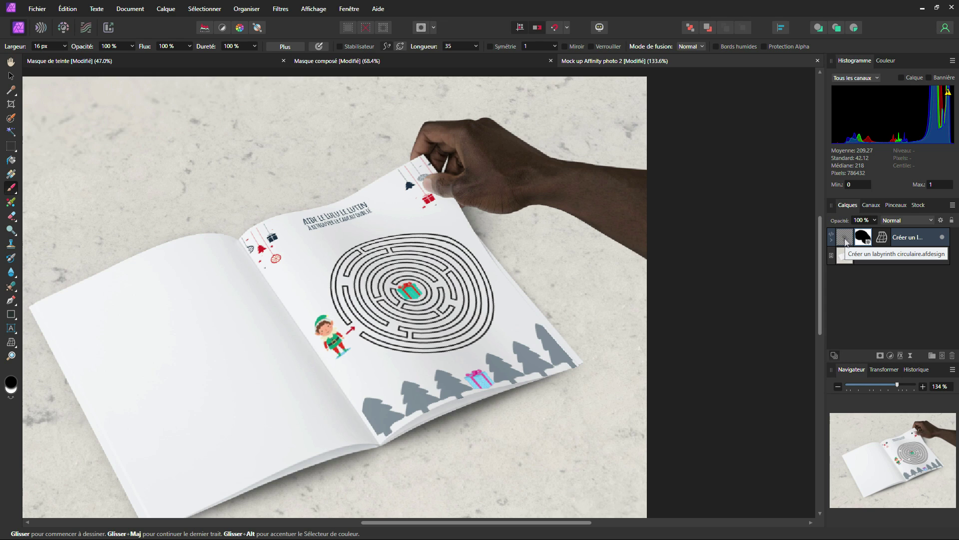
double_click(845, 237)
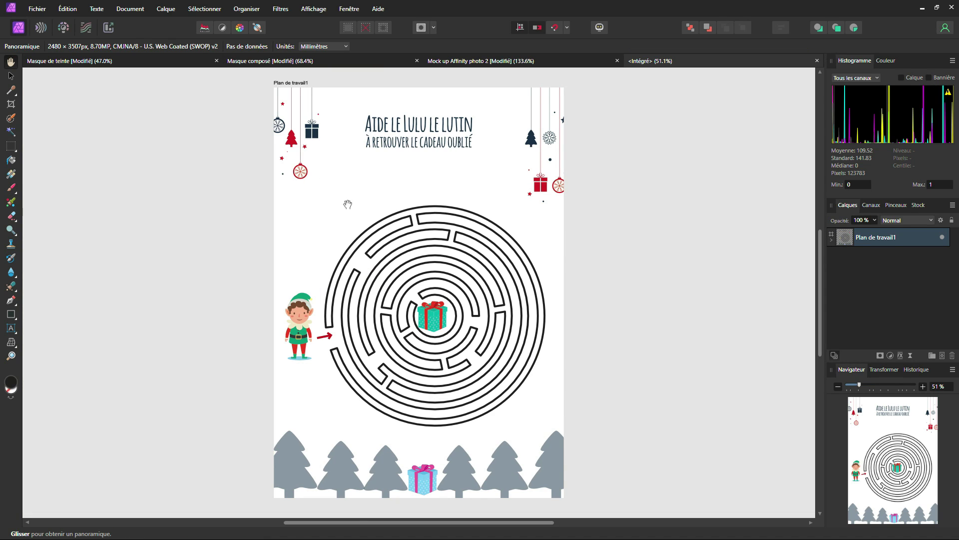
left_click(11, 328)
left_click(388, 126)
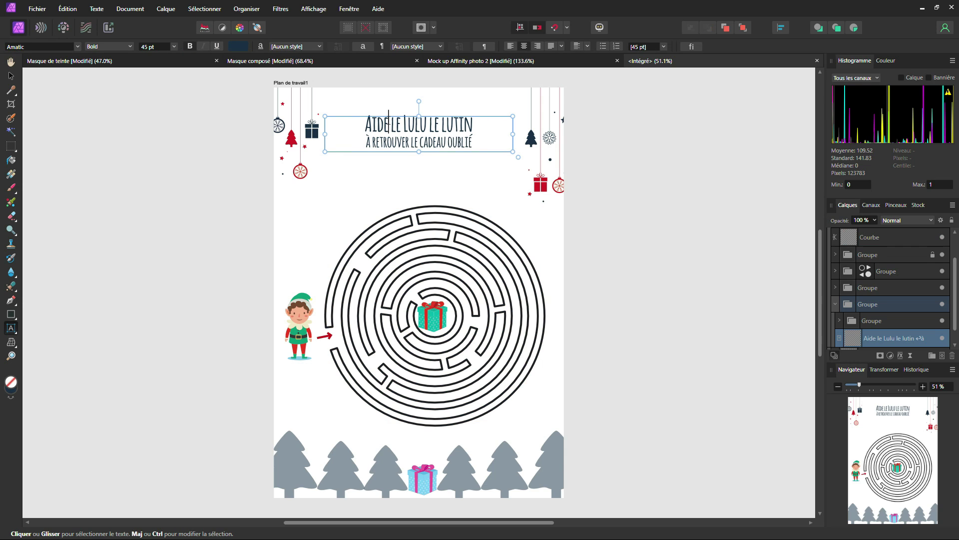
type("s")
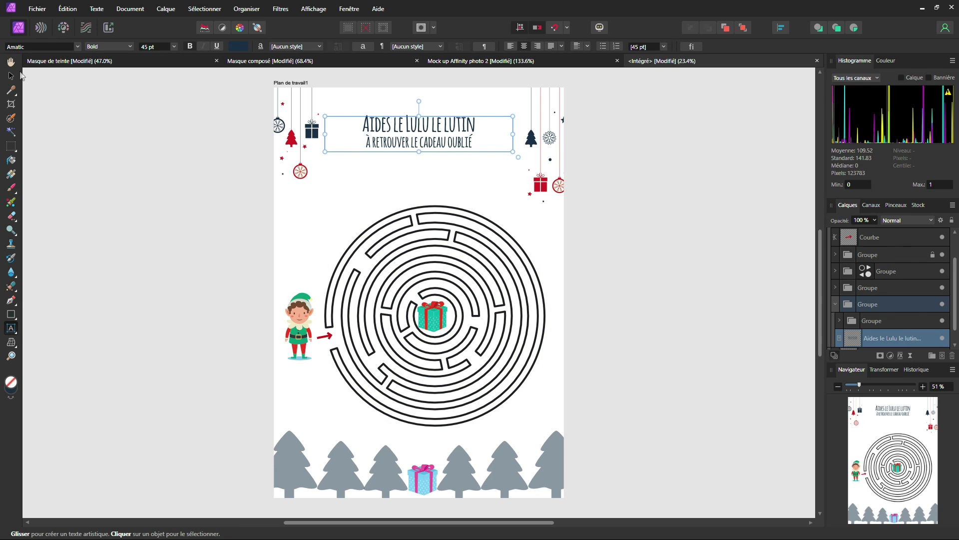
left_click(11, 76)
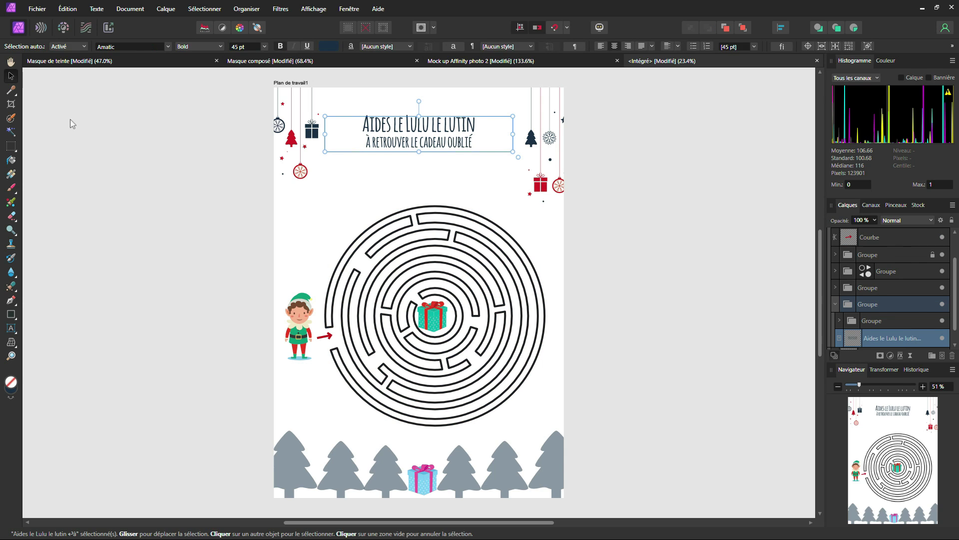
- Draw a small five-pointed star with the Étoile tool in the blank area above and left of the maze
left_click(11, 315)
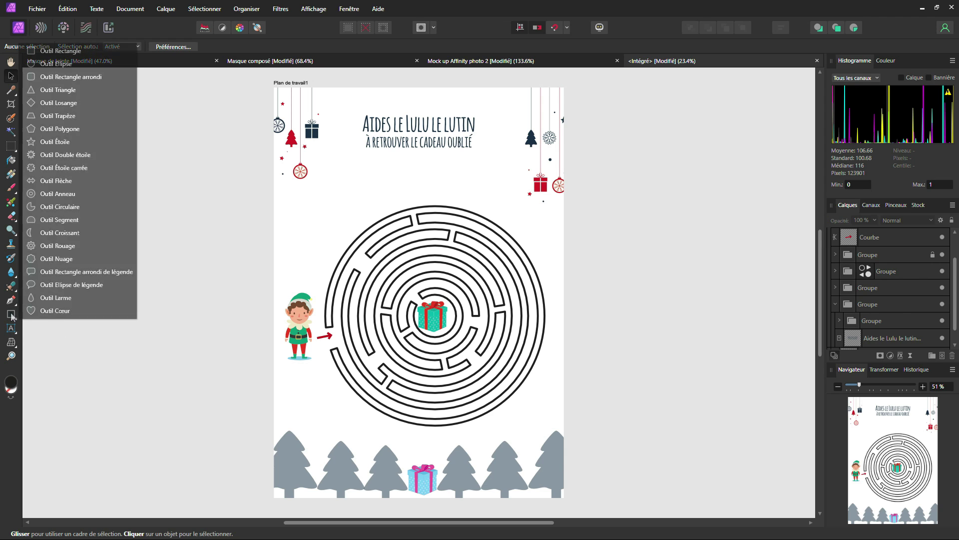
left_click(49, 142)
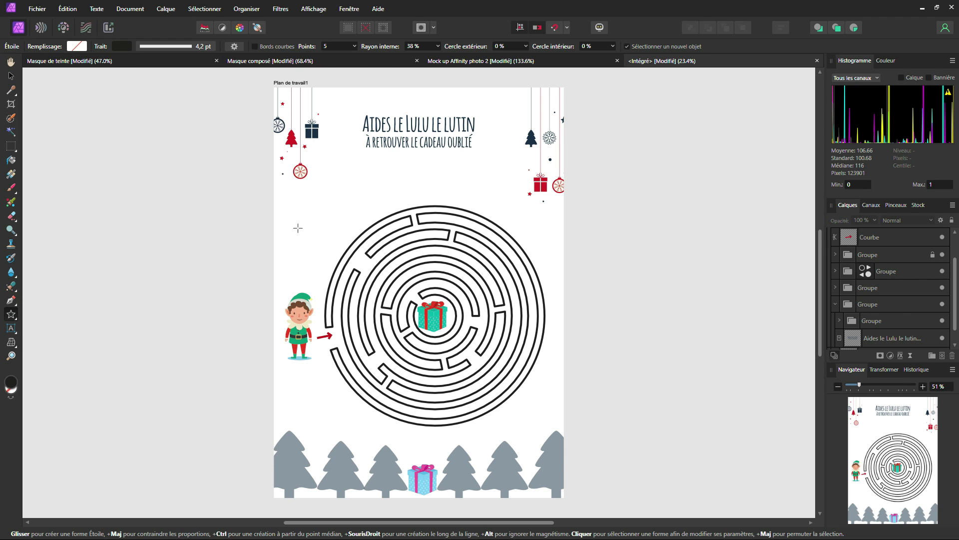
left_click_drag(337, 203, 354, 219)
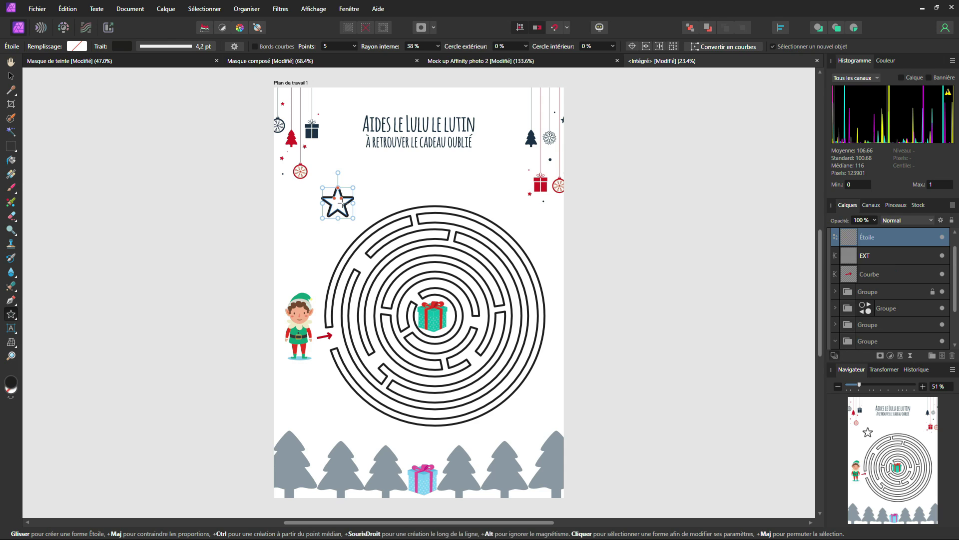
- Swap the star's stroke and fill so it has no outline, and set its fill to yellow, RGB 231, 224, 32
left_click(886, 61)
left_click(851, 79)
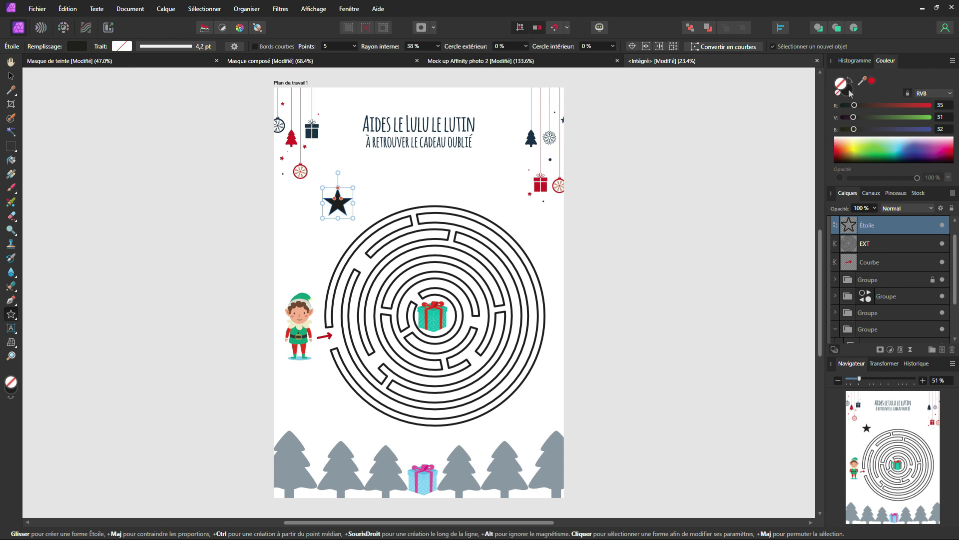
left_click_drag(899, 118, 921, 106)
left_click(921, 105)
- Shrink the star and tilt it counter-clockwise, and close the embedded document to return to the magazine mock-up
left_click(11, 76)
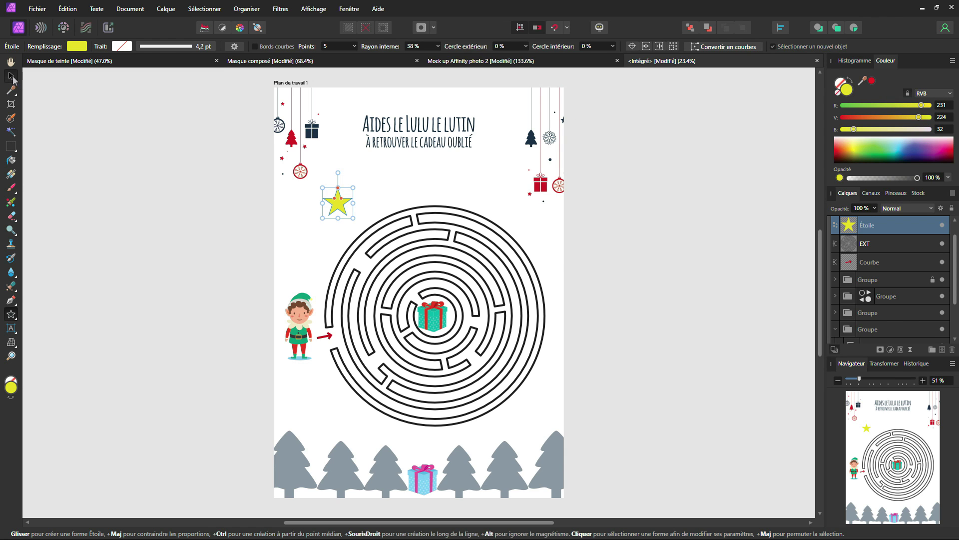
scroll(361, 201, "up", 2)
left_click_drag(324, 166, 334, 182)
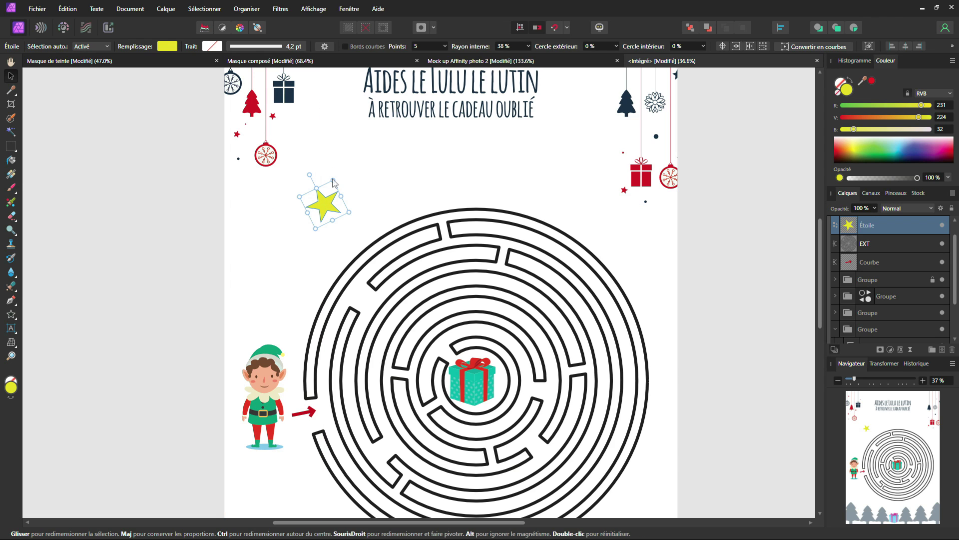
left_click(817, 61)
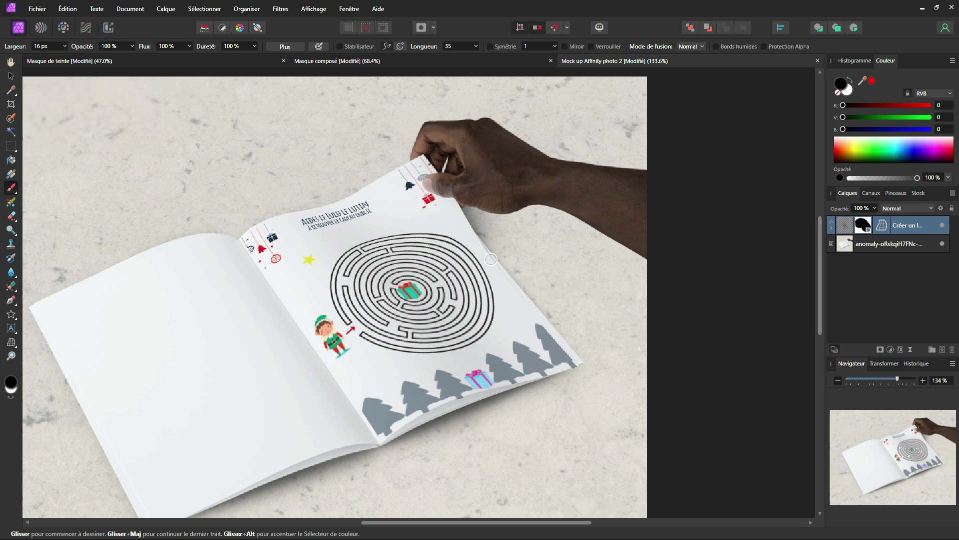
scroll(467, 264, "down", 2)
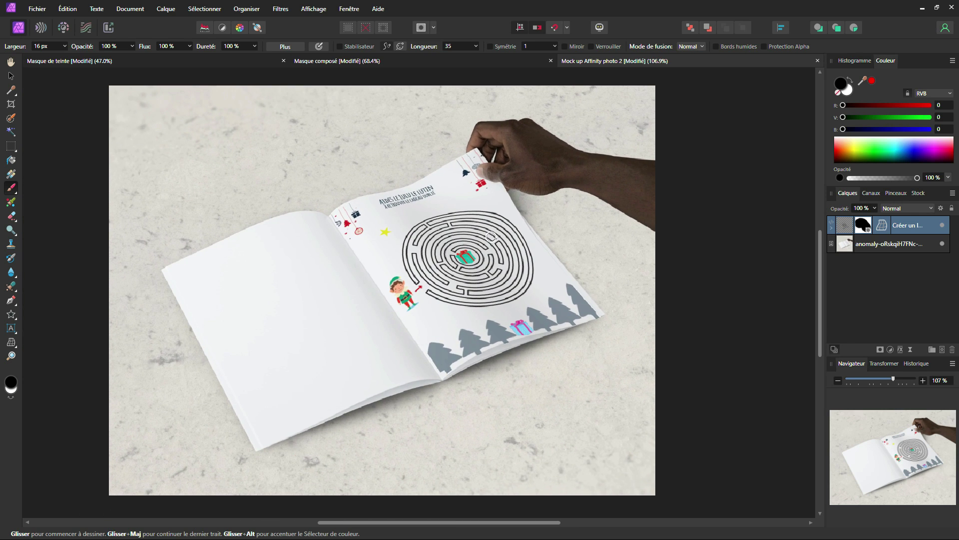